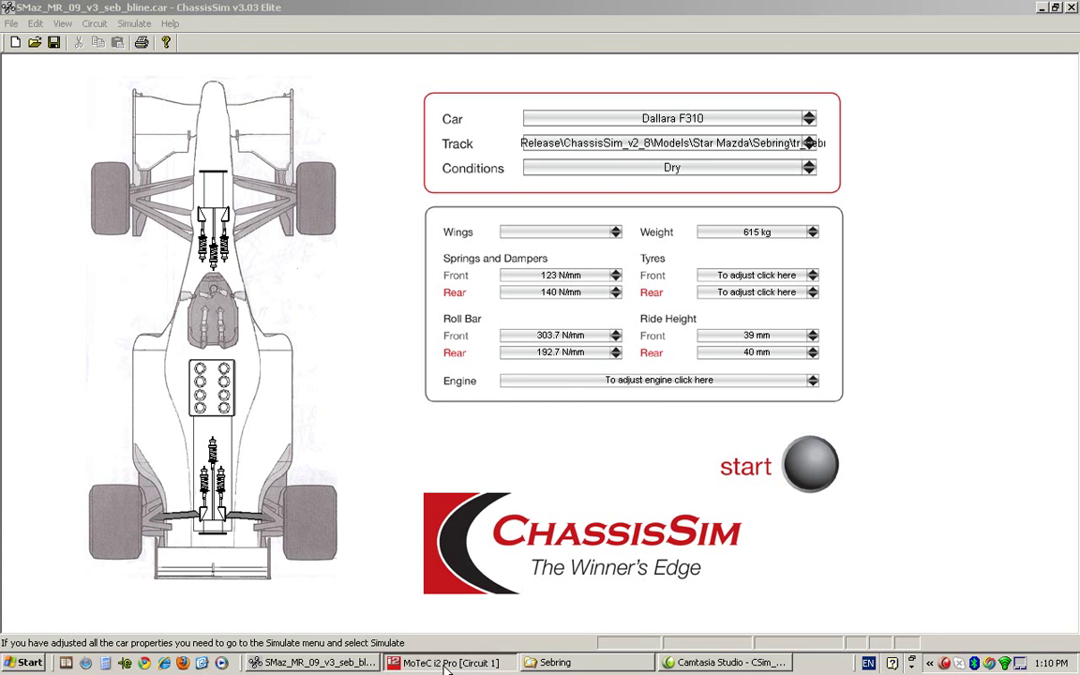
- Switch to MoTeC i2 Pro and compare the logged and simulated wheel speed traces around Turn 1, mid-lap and Turn 17
key("alt+Tab")
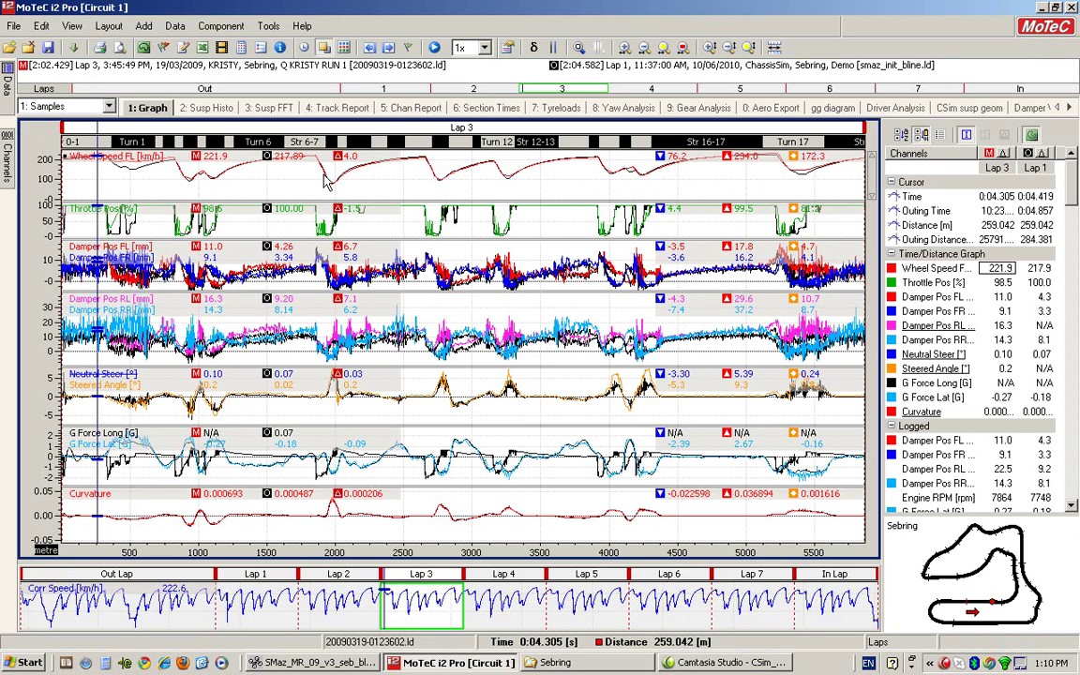
left_click_drag(257, 180, 338, 193)
left_click(451, 182)
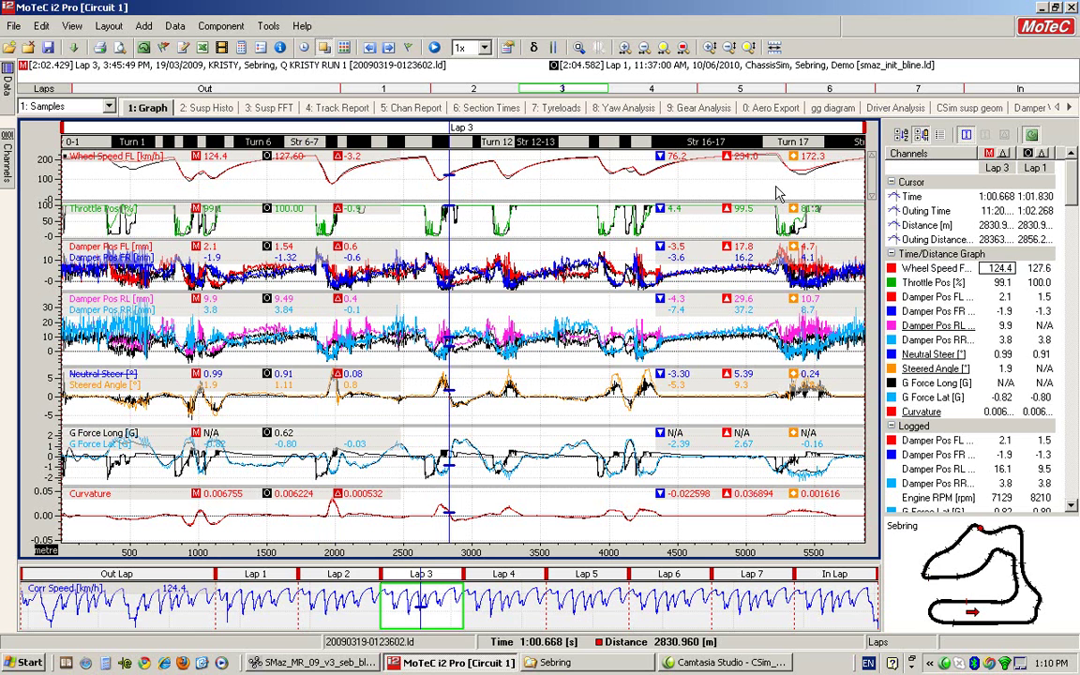
left_click_drag(94, 165, 128, 167)
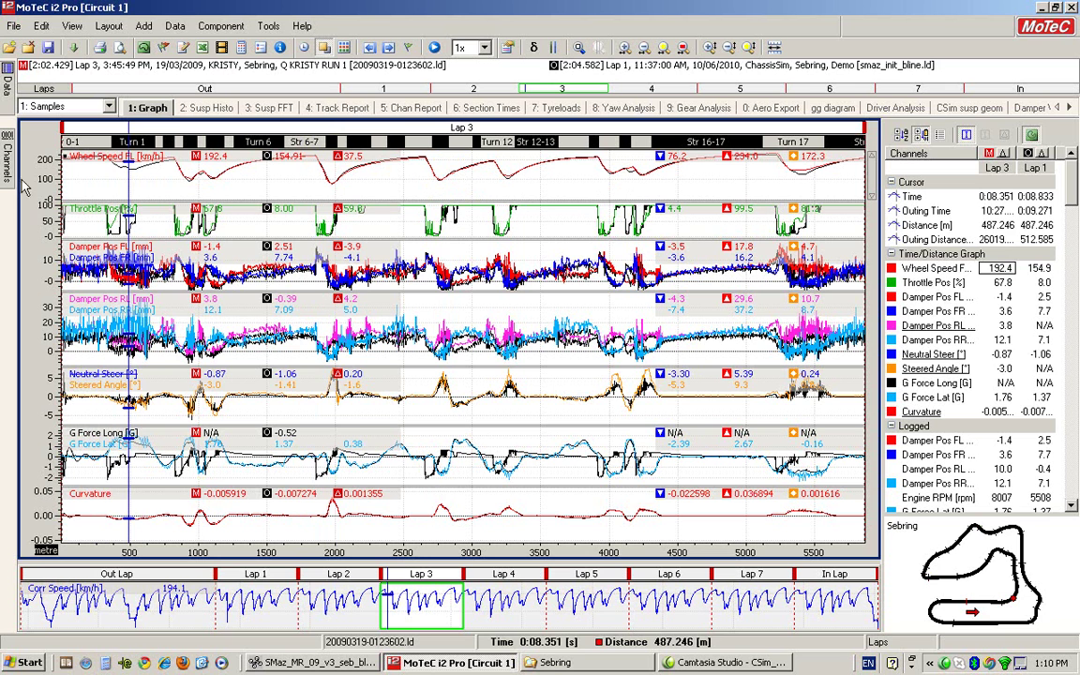
left_click(798, 183)
left_click_drag(802, 188, 800, 186)
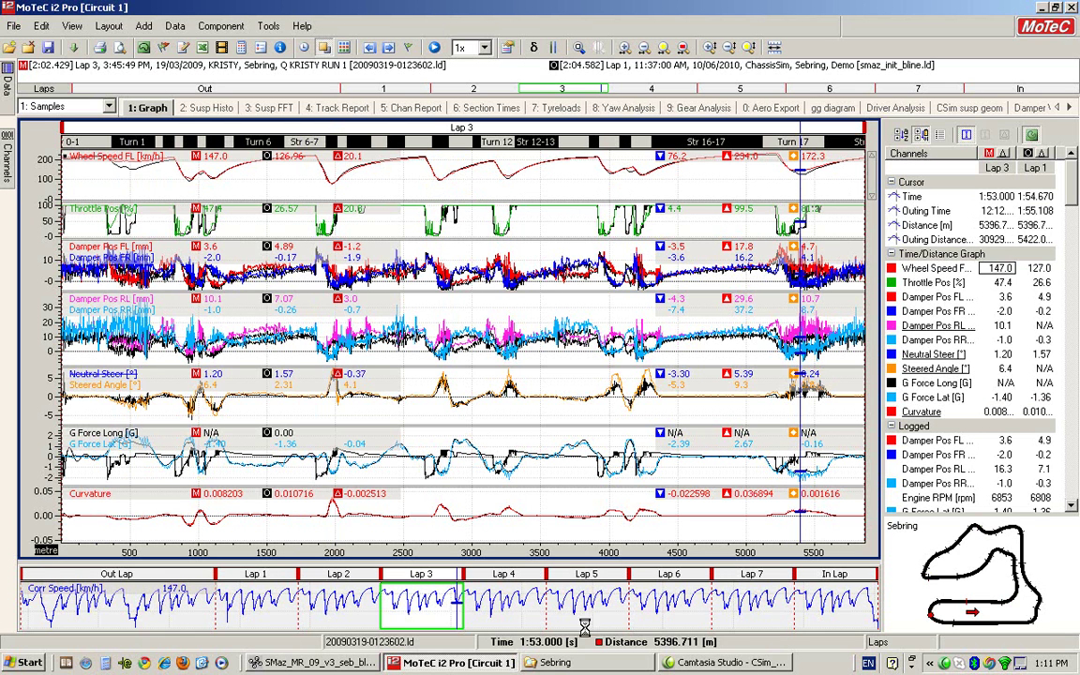
- Switch to ChassisSim, open the variable grip factors editor and import the circuit curvature file tr_sebring_demo.txt
left_click(311, 662)
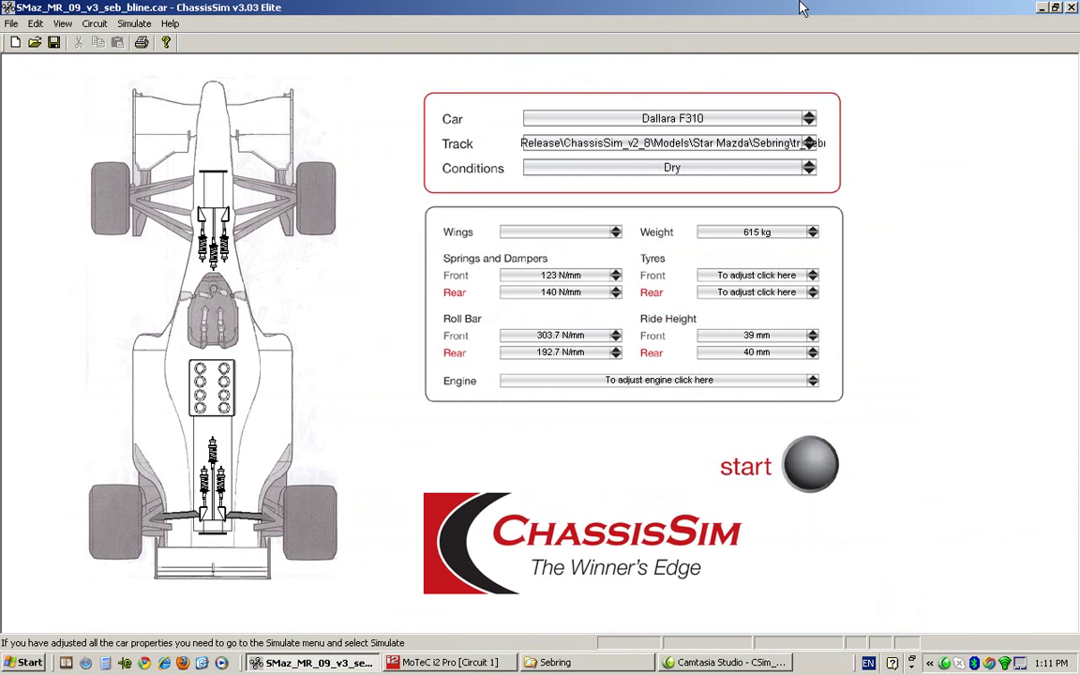
left_click(62, 25)
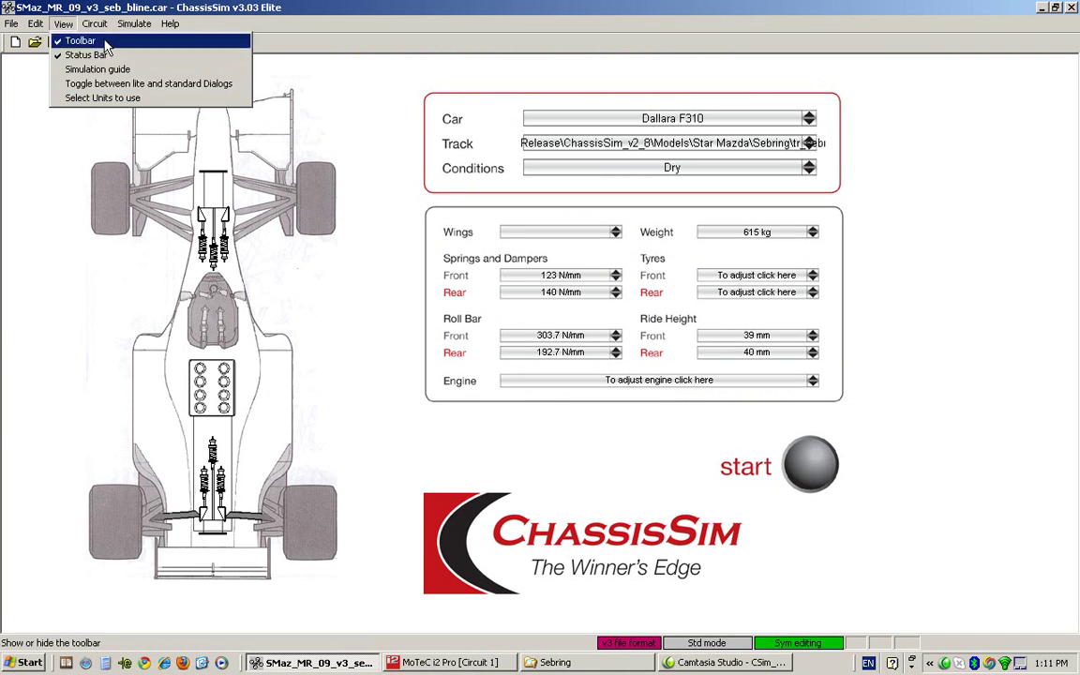
mouse_move(95, 24)
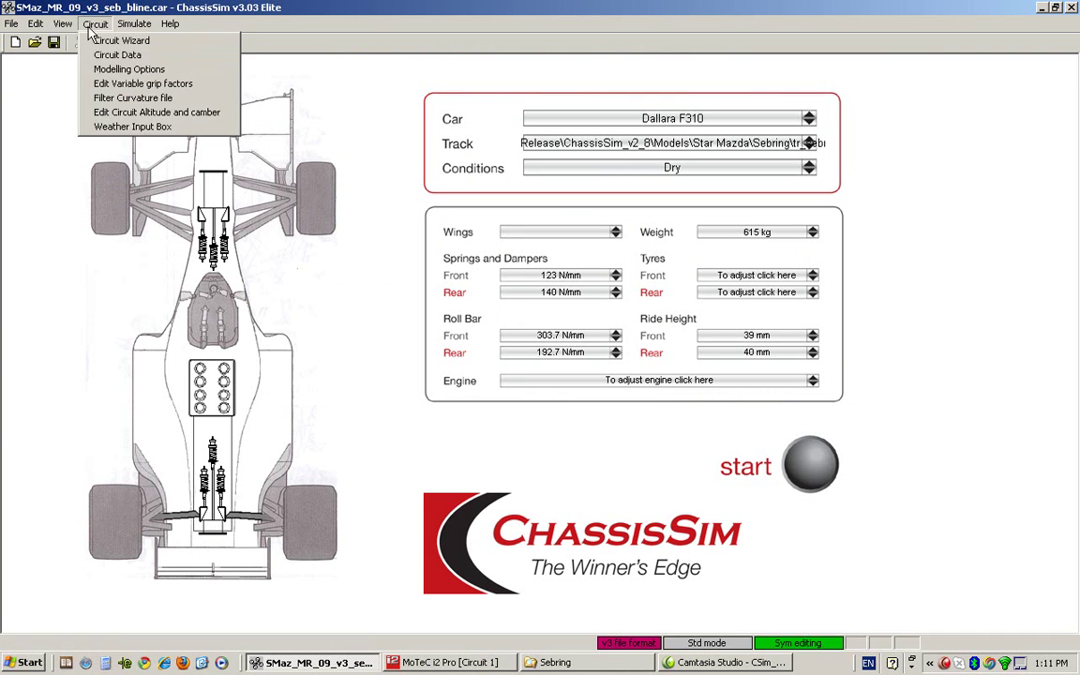
left_click(119, 84)
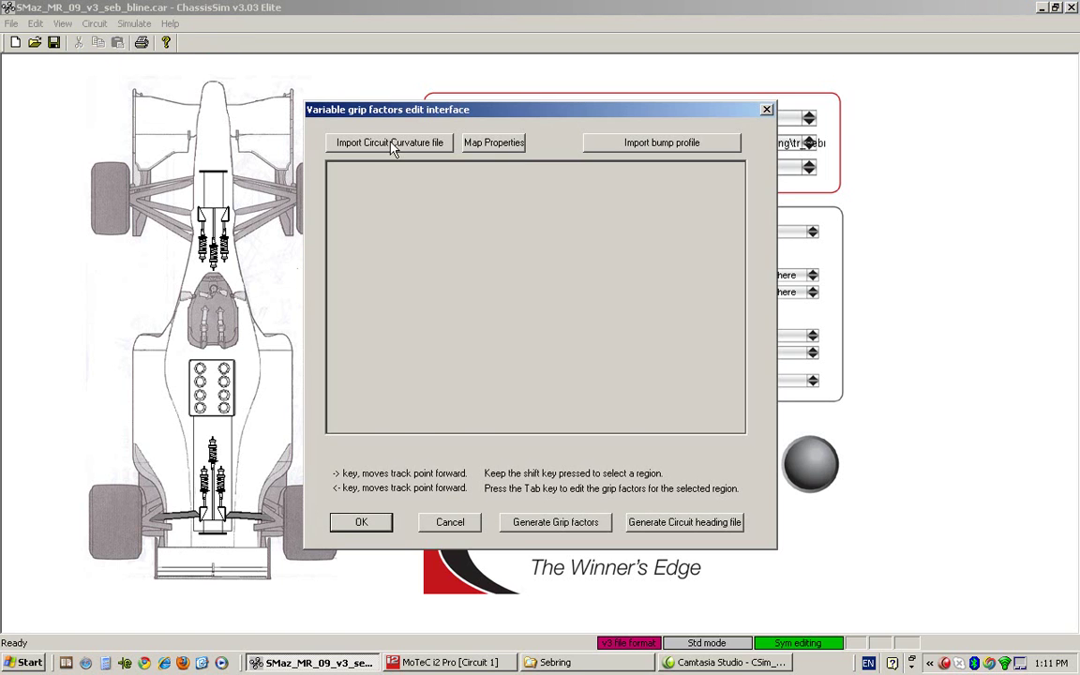
left_click(394, 145)
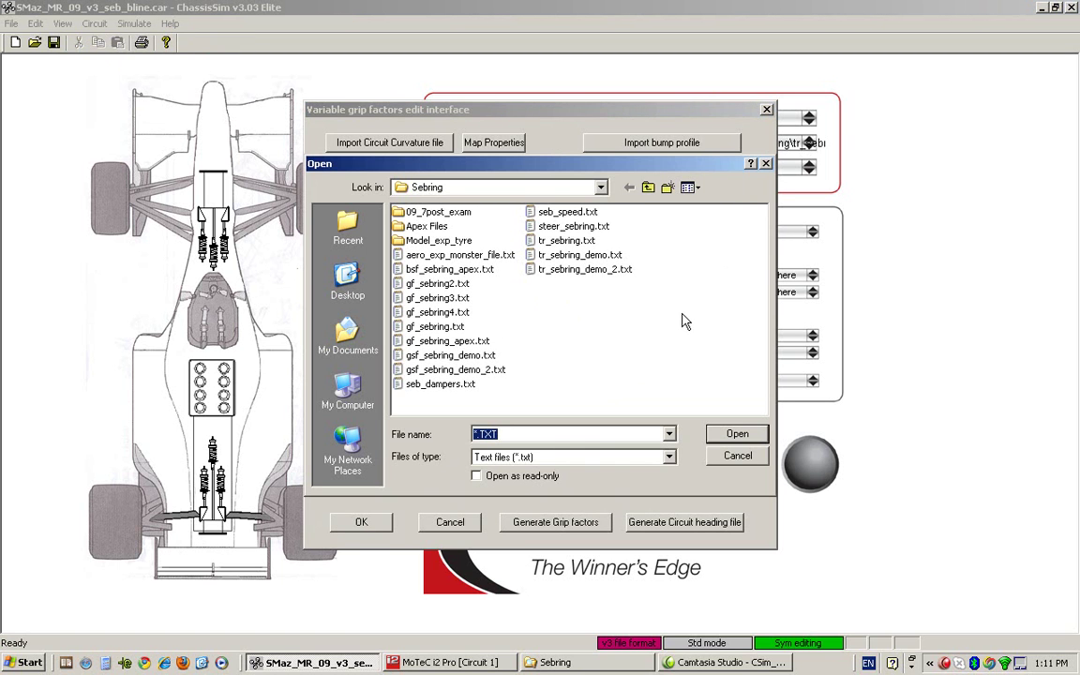
double_click(596, 261)
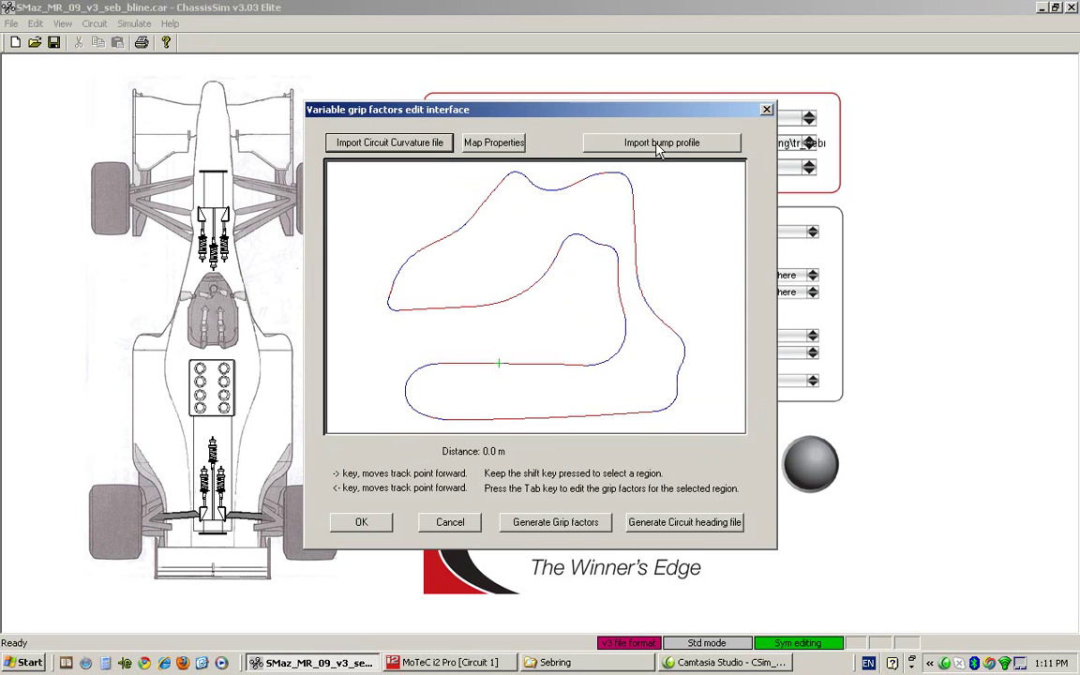
- Import the bump profile bump_profile_sebring_demo.dat from the ASCII data files in the Sebring folder
left_click(593, 142)
left_click(669, 458)
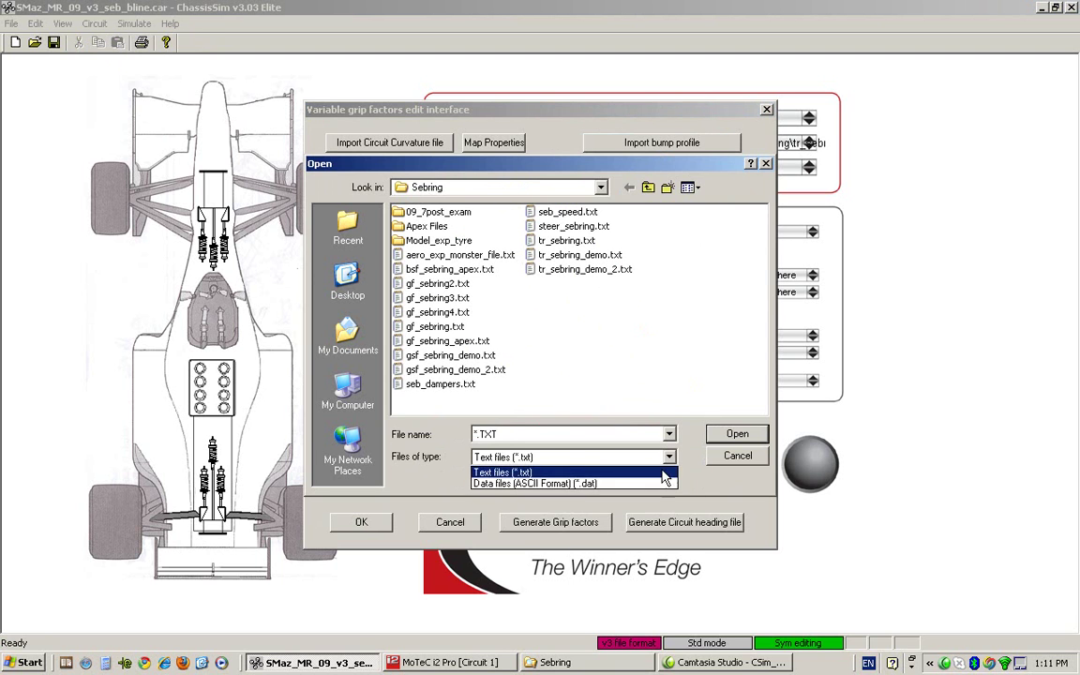
left_click(563, 484)
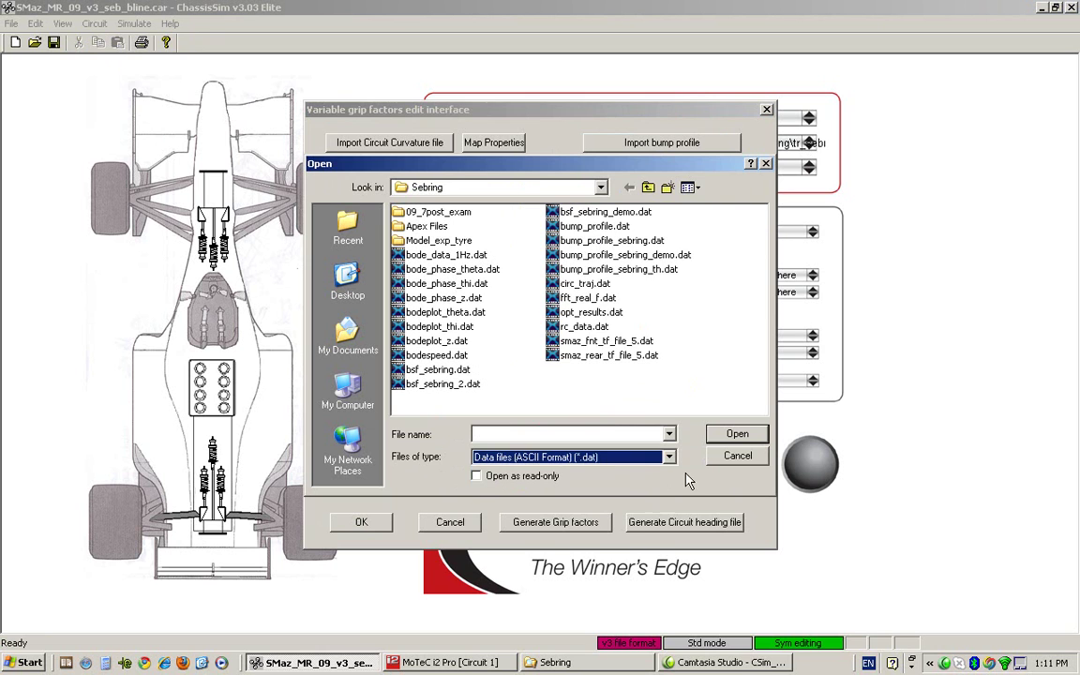
double_click(603, 259)
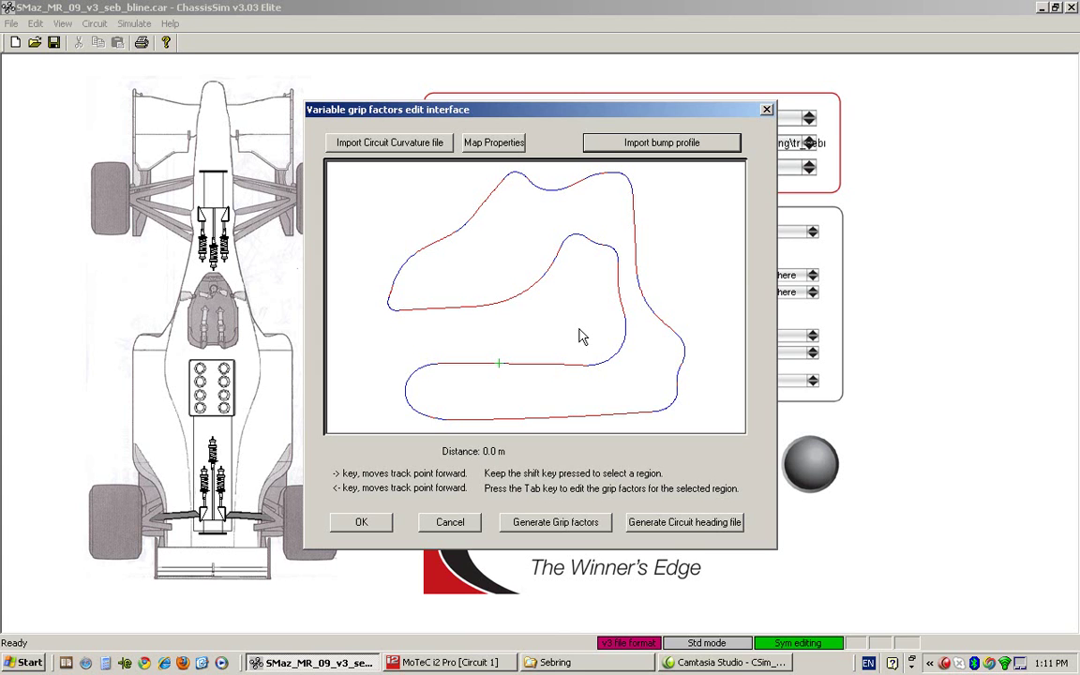
- Switch to MoTeC i2 Pro, check the speed differences at Turns 1 and 17, and zoom the graphs to Turn 1
left_click(457, 663)
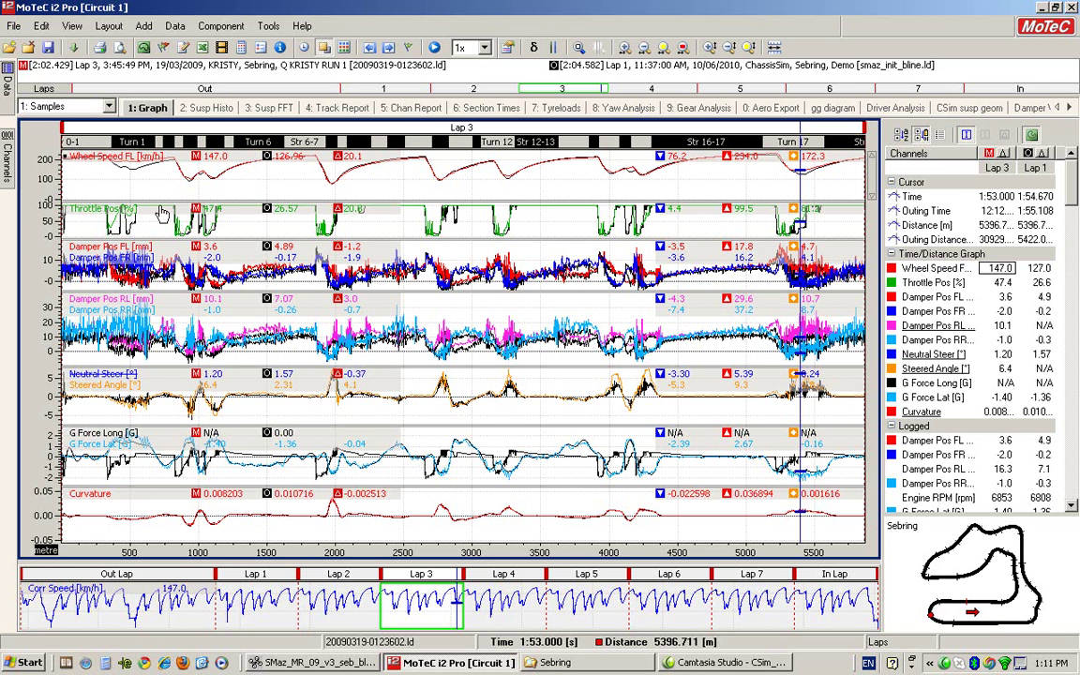
mouse_move(94, 166)
left_mouse_down()
mouse_move(145, 190)
mouse_move(126, 187)
left_mouse_up()
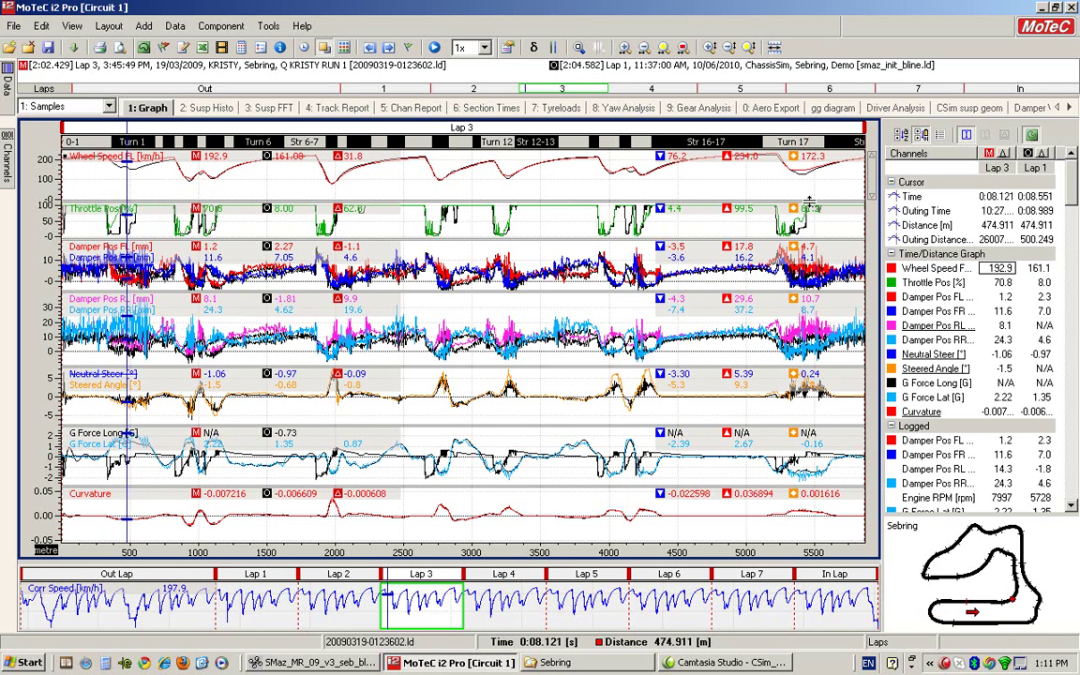
mouse_move(784, 187)
left_mouse_down()
mouse_move(811, 185)
mouse_move(786, 188)
mouse_move(804, 194)
left_mouse_up()
left_click_drag(102, 171, 171, 181)
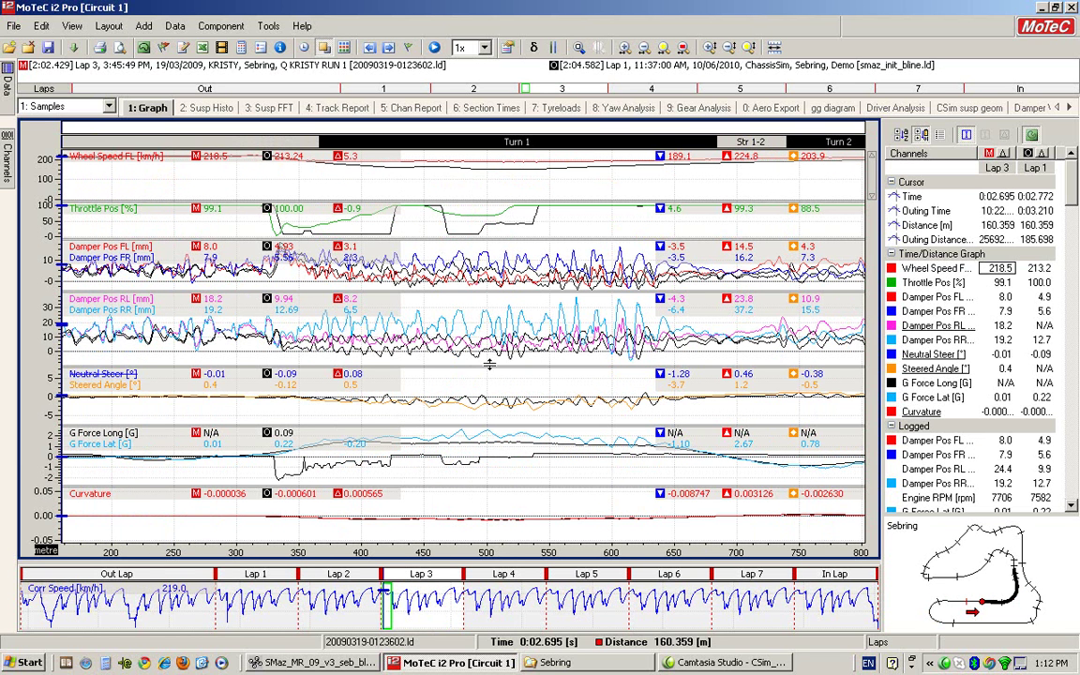
- Examine the logged and simulated damper, throttle and speed traces through Turn 1, and locate the distances where the affected region starts and ends
left_click(419, 328)
key("Left")
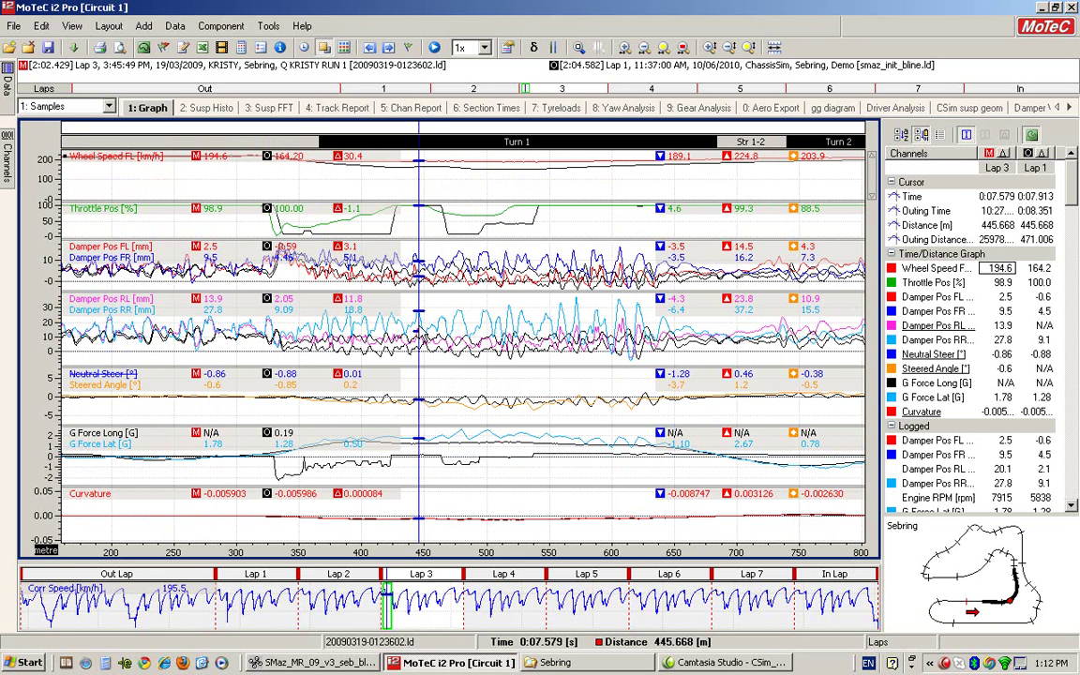
key("Left")
key("Left")
key("Left")
key("Left")
key("Left")
key("Left")
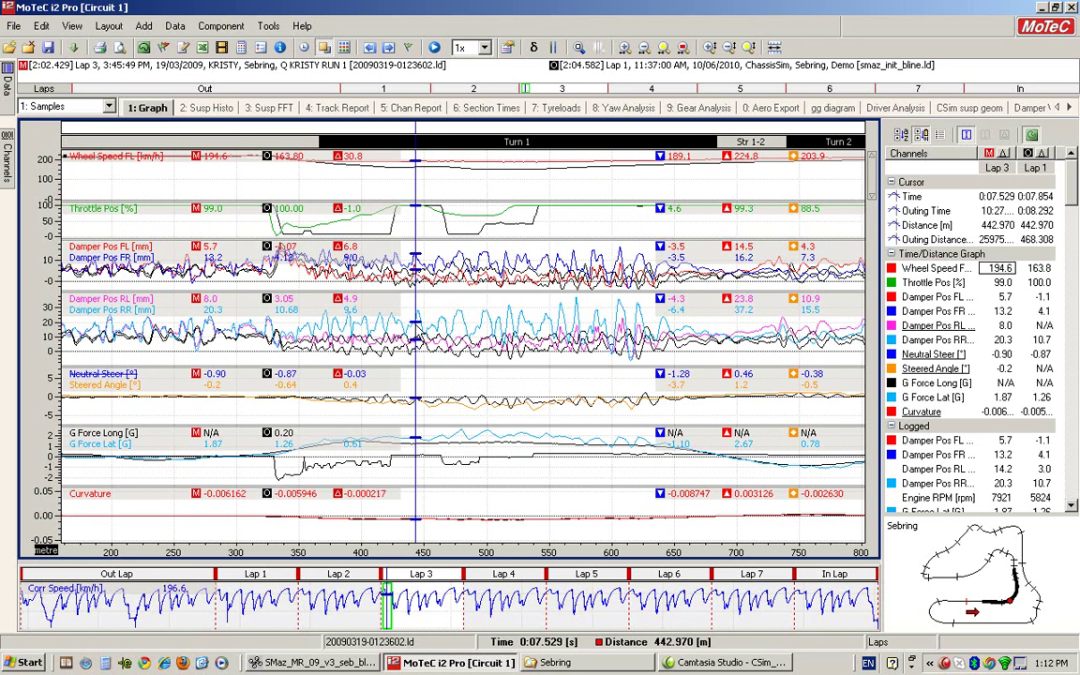
key("Right")
key("Right")
key("Right")
key("Right")
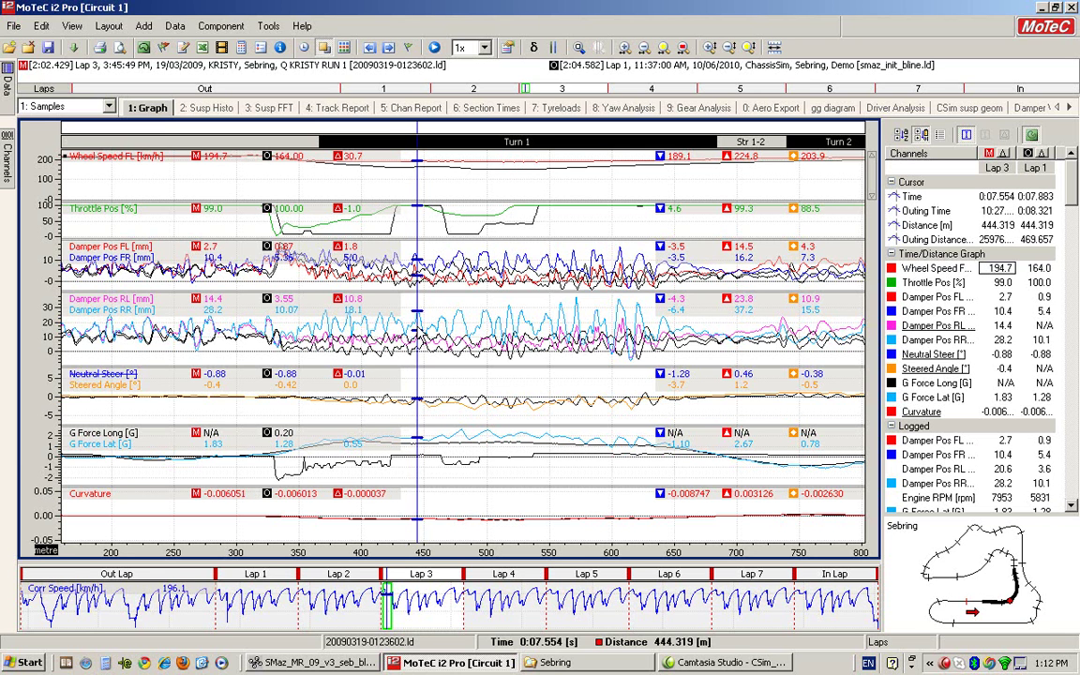
key("Right")
key("Right")
key("Right")
key("Right")
key("Right")
key("Right")
key("Right")
key("Right")
key("Right")
key("Right")
key("Right")
key("Right")
key("Right")
key("Right")
key("Right")
key("Right")
key("Right")
key("Right")
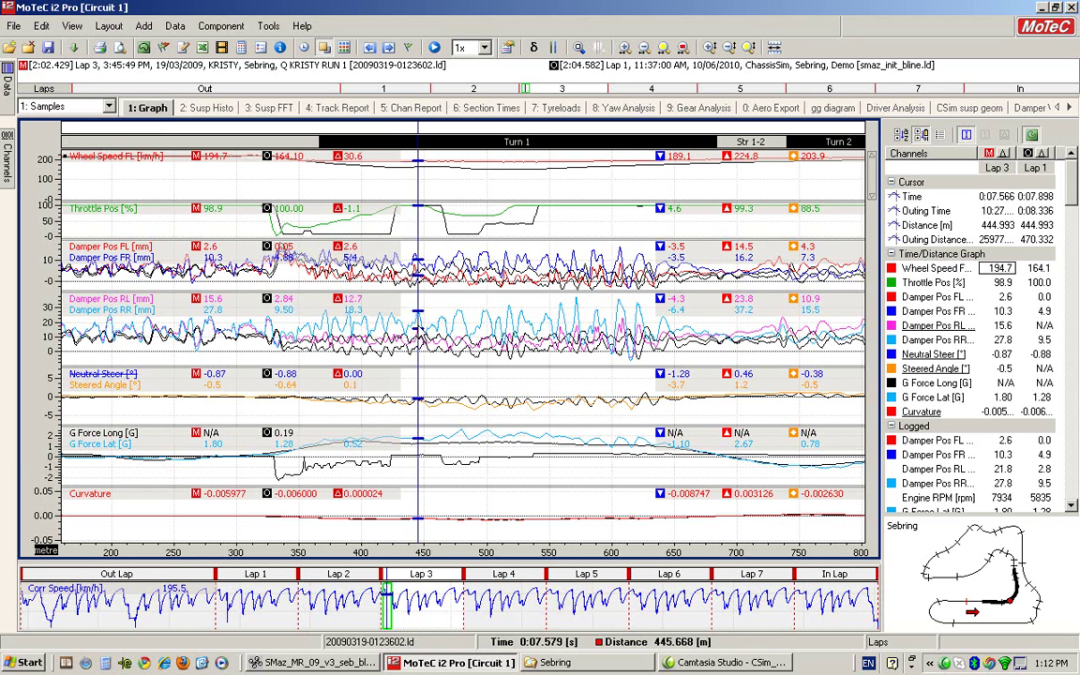
key("Left")
key("Left")
key("Left")
key("Left")
key("Left")
key("Left")
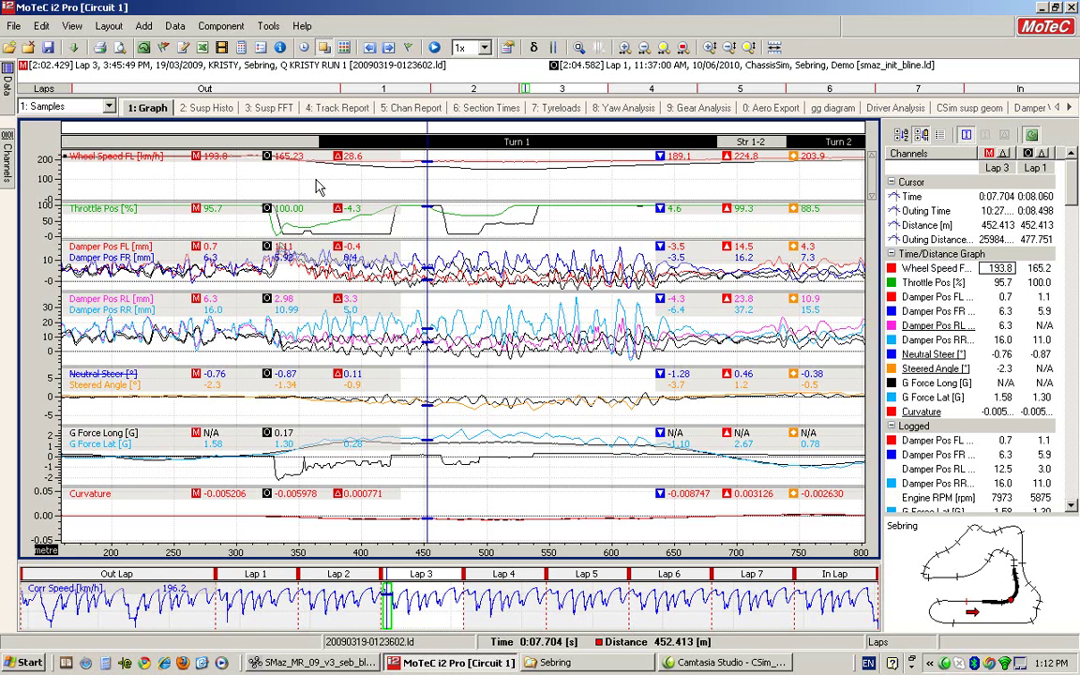
mouse_move(315, 179)
left_mouse_down()
mouse_move(262, 187)
mouse_move(311, 180)
left_mouse_up()
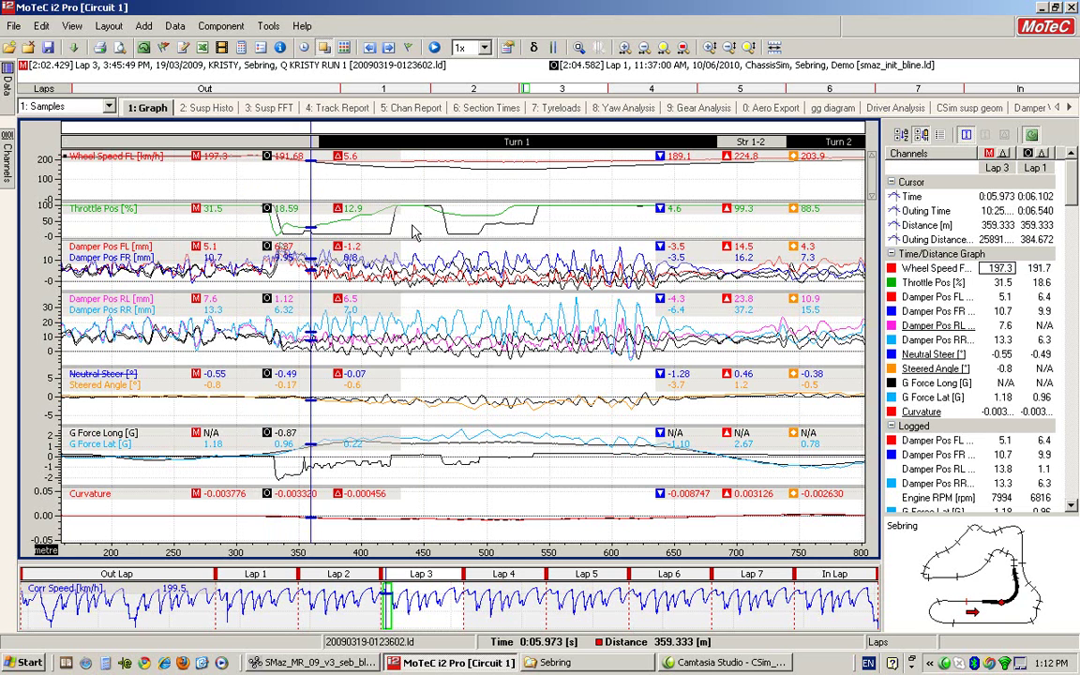
left_click(542, 206)
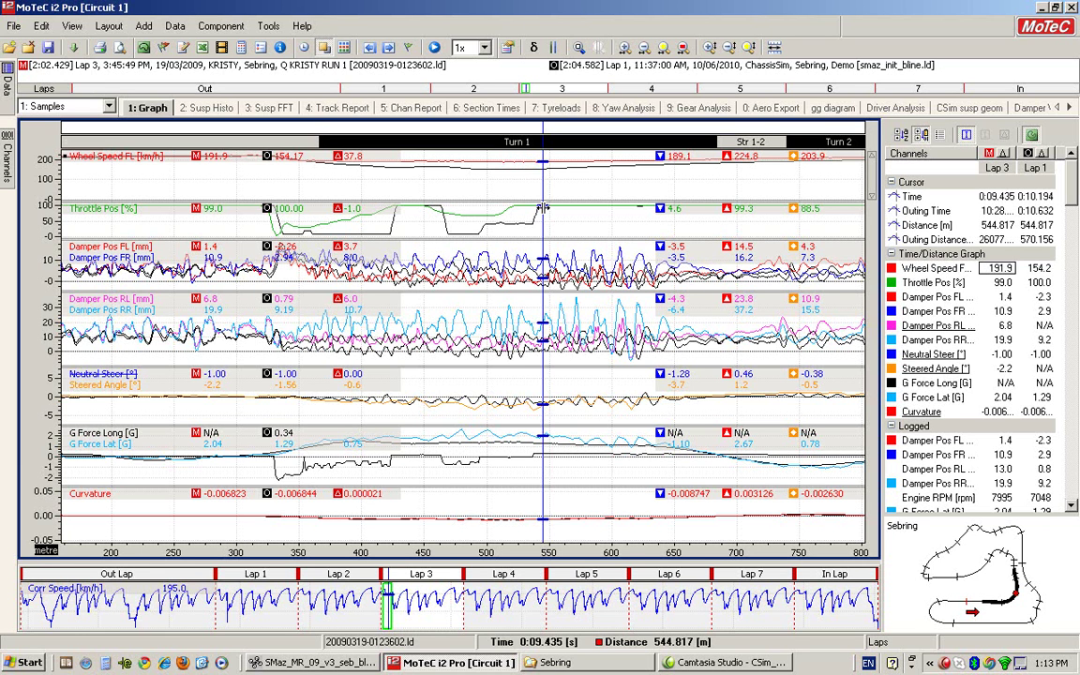
- Switch to ChassisSim and advance the track point to 340.0 m, at the entry to Turn 1
left_click(316, 663)
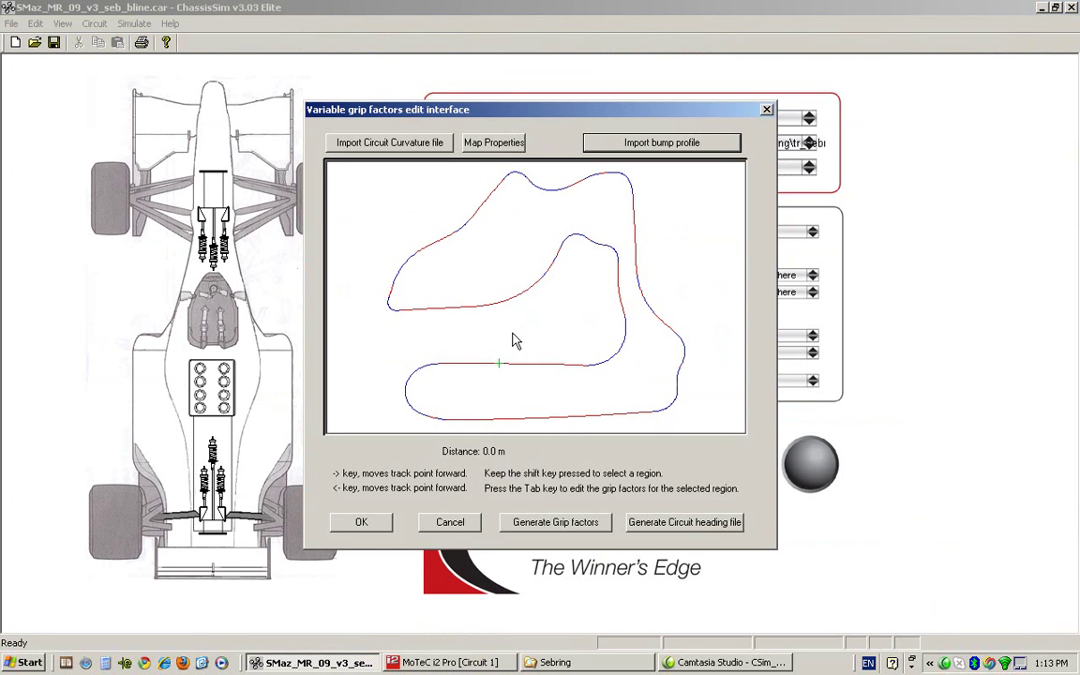
key("Right")
key("Right")
key("Right")
key("Right")
key("Right")
key("Right")
key("Right")
key("Right")
key("Right")
key("Right")
key("Right")
key("Right")
key("Right")
key("Right")
key("Right")
key("Right")
key("Right")
key("Right")
key("Right")
key("Right")
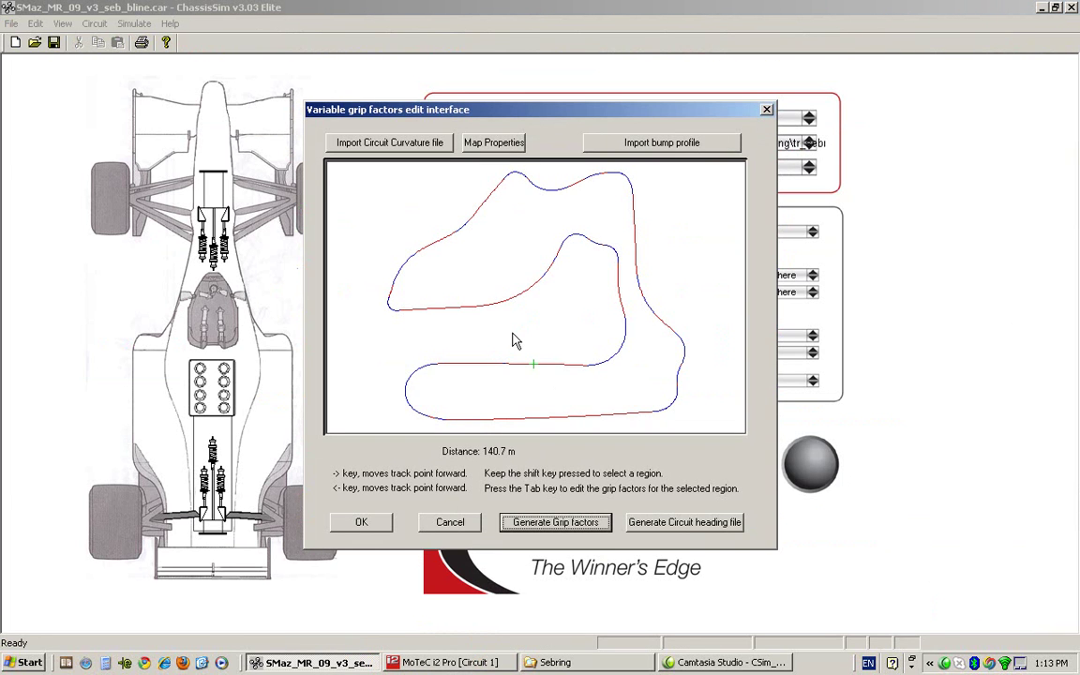
key("Right")
key("Right")
key("Right")
key("Right")
key("Right")
key("Right")
key("Right")
key("Right")
key("Right")
key("Right")
key("Right")
key("Right")
key("Right")
key("Right")
key("Right")
key("Right")
key("Right")
key("Right")
key("Right")
key("Right")
key("Right")
key("Right")
key("Right")
key("Right")
key("Right")
key("Right")
key("Right")
key("Right")
key("Right")
key("Right")
key("Right")
key("Left")
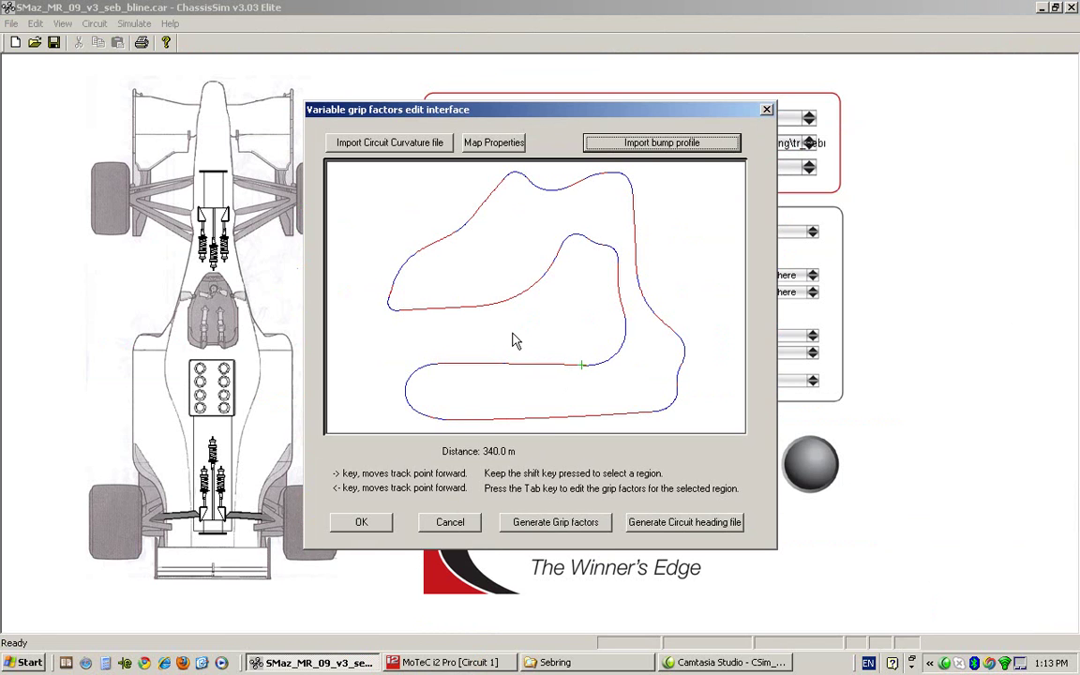
- Select the Turn 1 region of the circuit map from 340.0 m to 545.2 m
key("Right")
key("Right")
key("Right")
key("Right")
key("Right")
key("Right")
key("Right")
key("Right")
key("Right")
key("Right")
key("Right")
key("Right")
key("Right")
key("Right")
key("Right")
key("Right")
key("Right")
key("Right")
key("Right")
key("Right")
key("Right")
key("Right")
key("Right")
key("Right")
key("Right")
key("Right")
key("Right")
key("Right")
key("Right")
key("Right")
key("Right")
key("Right")
key("Left")
- Set the front and rear bump scale factors of the selected Turn 1 region to 0.5
key("Tab")
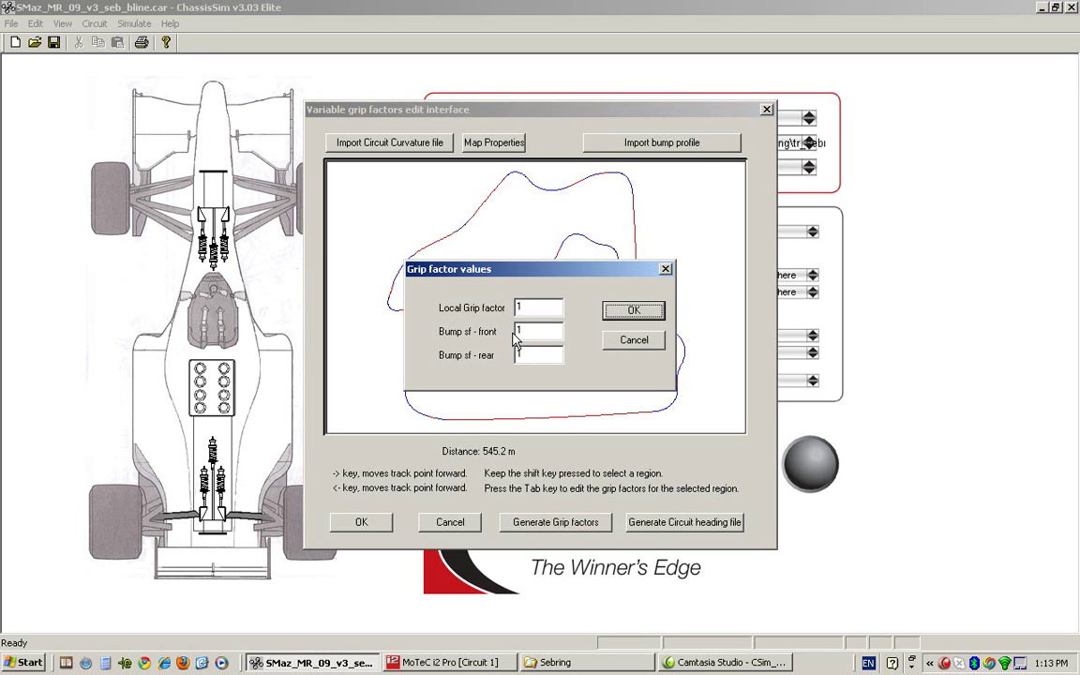
left_click(516, 333)
key("BackSpace")
type("0.5")
key("Tab")
type("0")
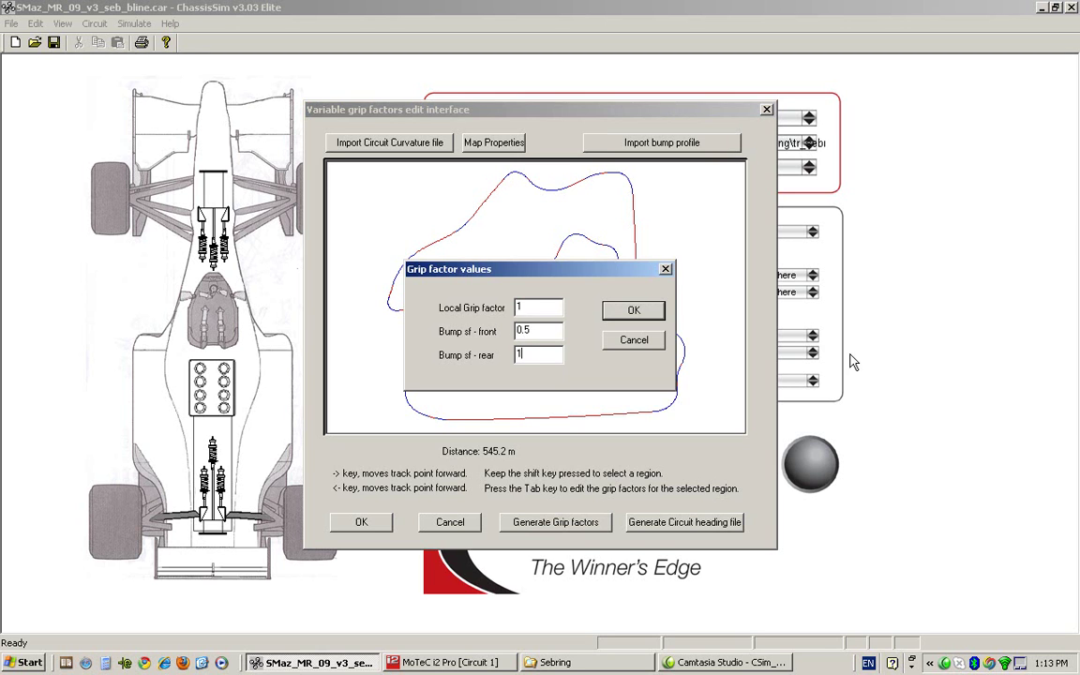
type(".5")
left_click(634, 310)
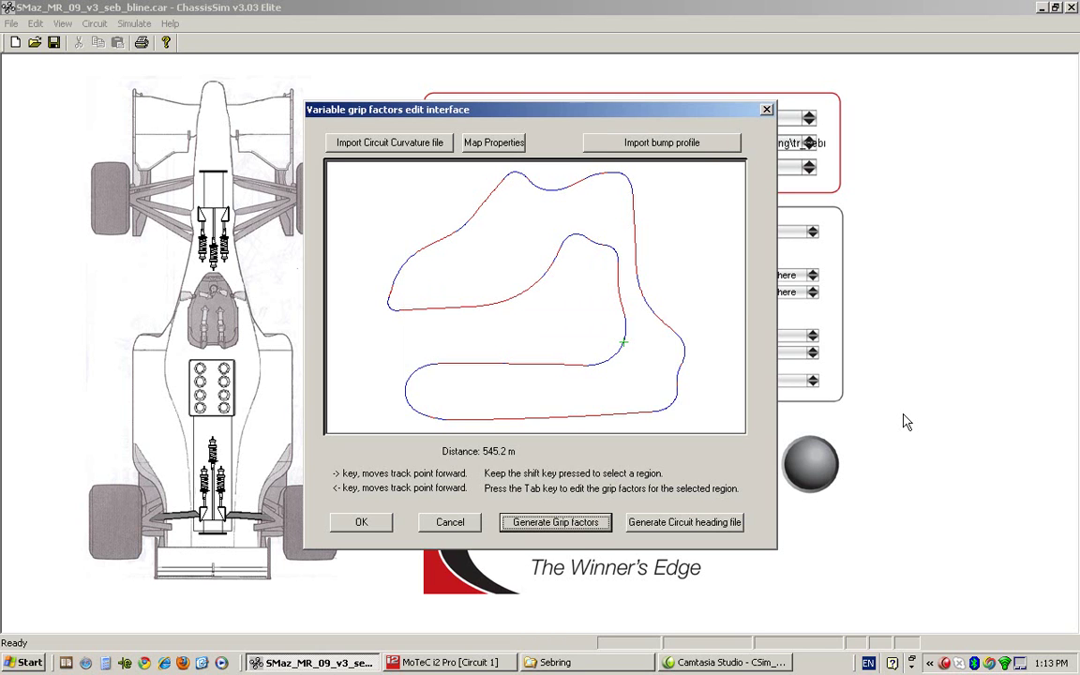
key("Left")
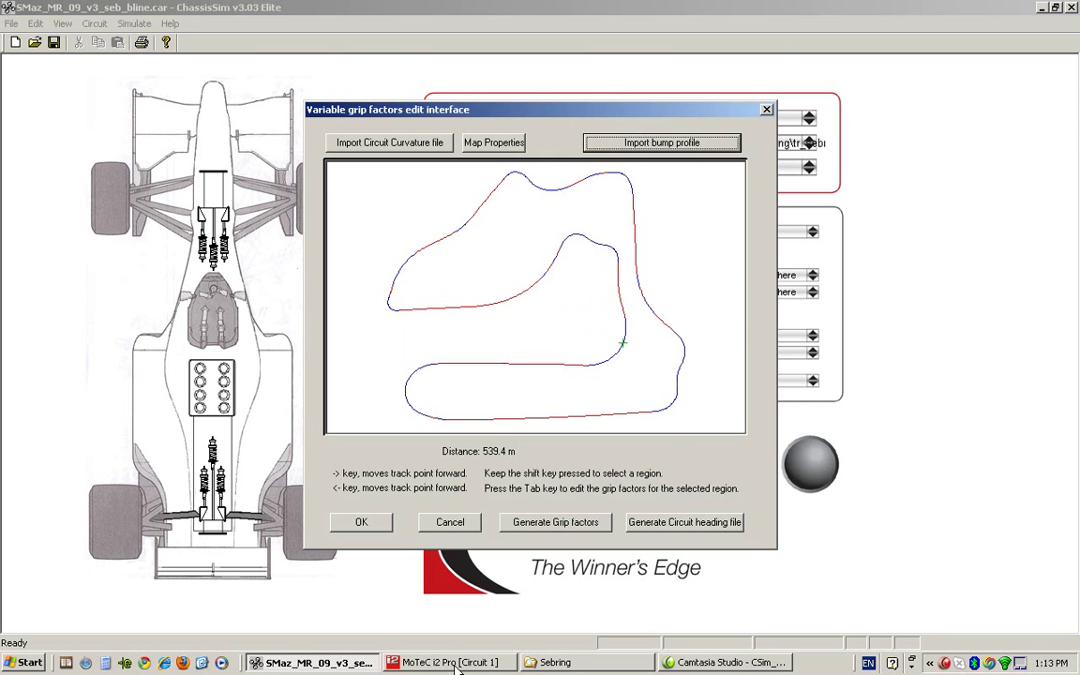
- Switch to MoTeC i2 Pro, zoom in on Turn 17 and compare its logged and simulated traces to locate the affected region
key("alt+Tab")
scroll(485, 198, "down", 5)
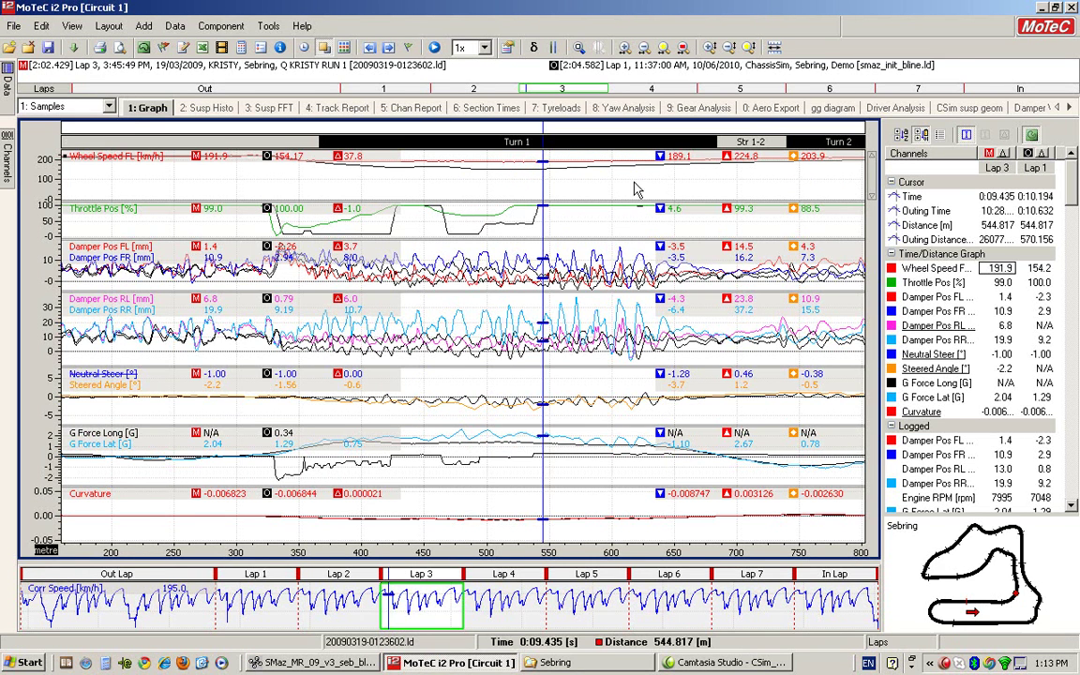
left_click_drag(788, 188, 762, 178)
left_click(779, 188)
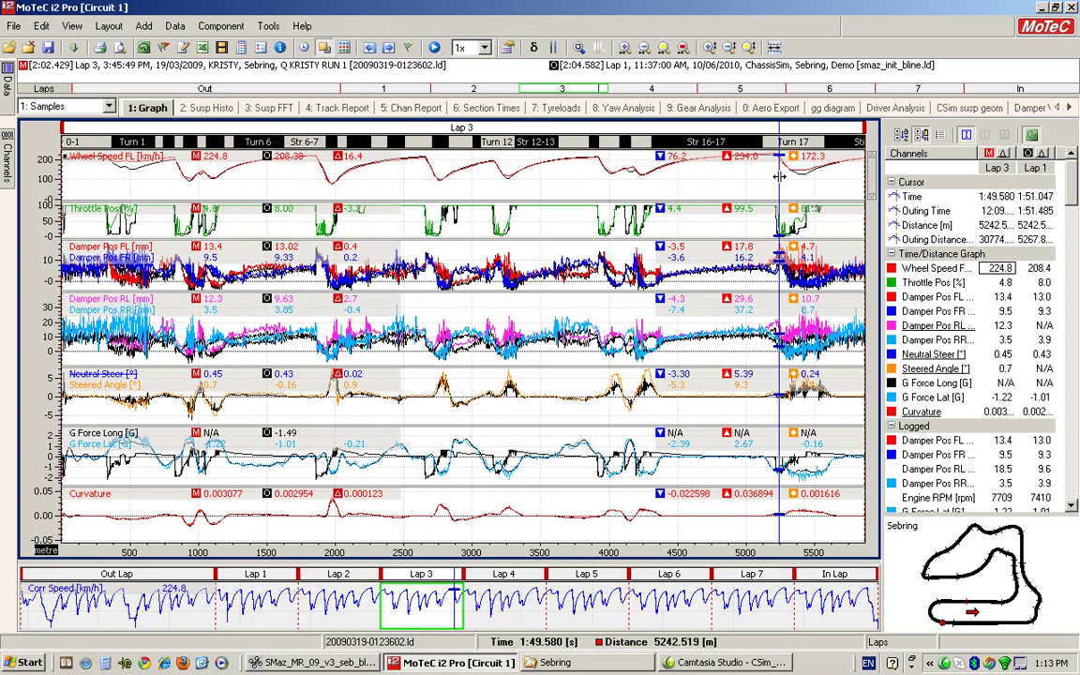
scroll(812, 193, "up", 5)
left_click_drag(300, 186, 302, 186)
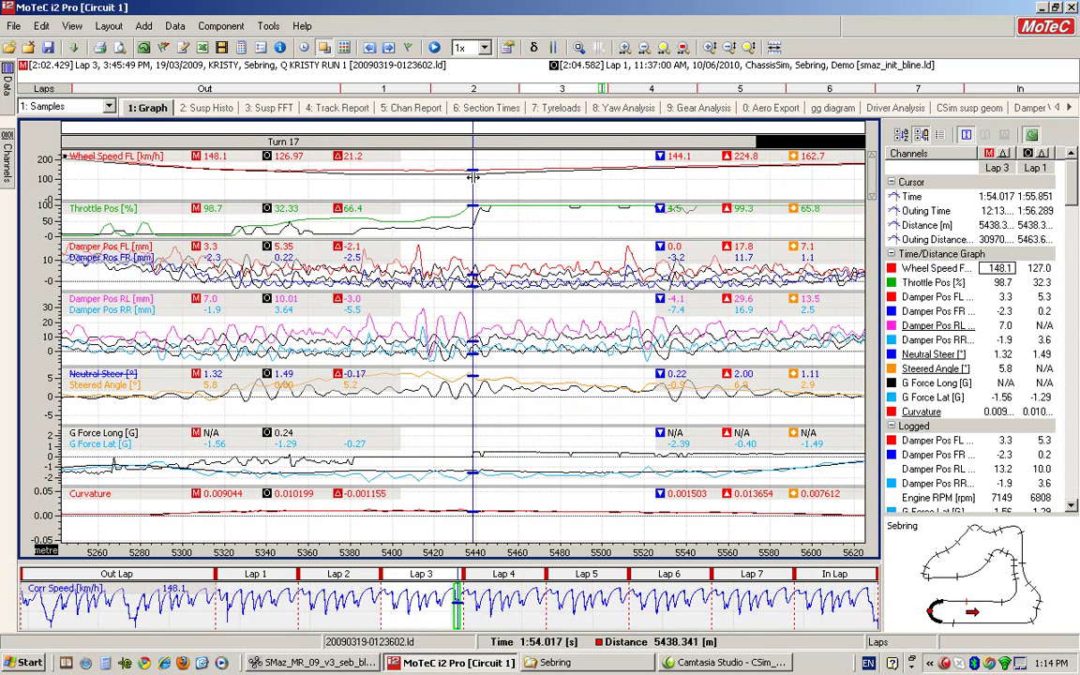
- Switch to ChassisSim and move the track point backward around the circuit map to the Turn 17 area
left_click(319, 662)
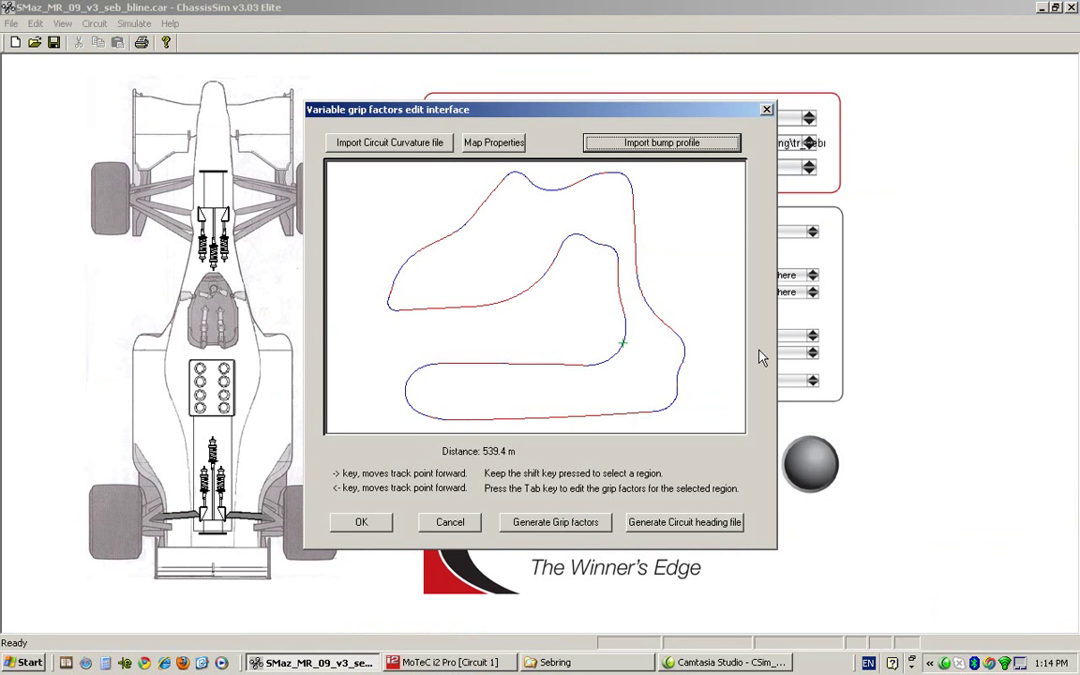
key("Left")
key("Left")
key("Left")
key("Left")
key("Left")
key("Left")
key("Left")
key("Left")
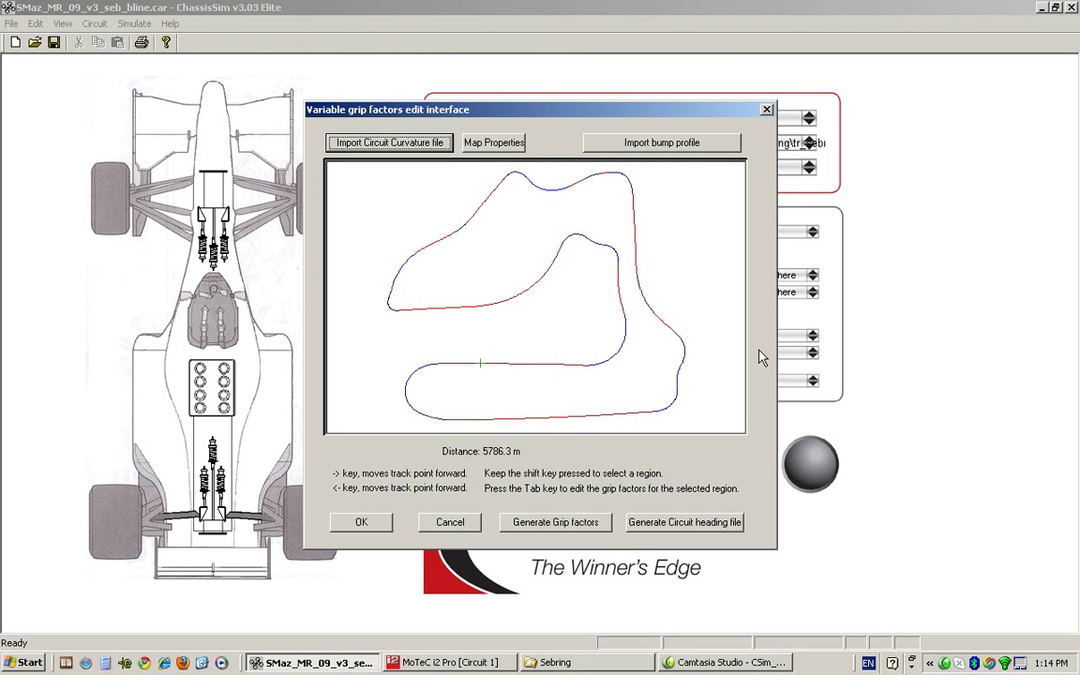
key("Left")
key("Left")
- Select the Turn 17 region of the circuit map, ending at 5440.5 m
key("Right")
key("Right")
key("Right")
key("Right")
key("Right")
key("Right")
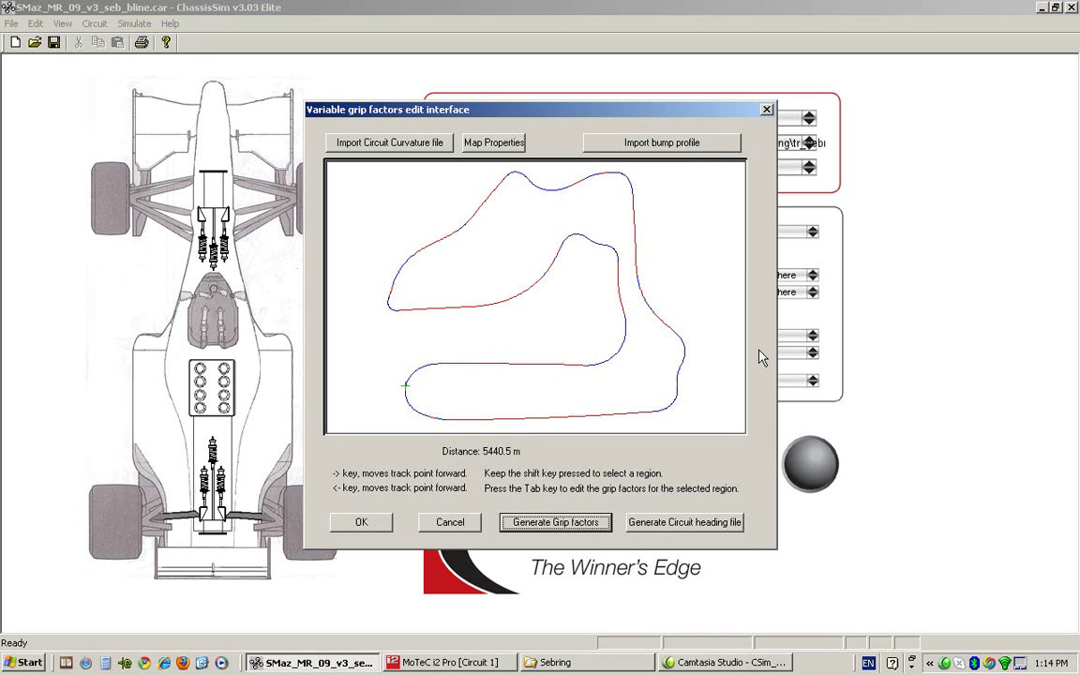
- Set the selected Turn 17 region's front bump scale factor to 0.5 and reduce its rear bump scale factor as well
key("Tab")
left_click(538, 331)
key("BackSpace")
type("0.5")
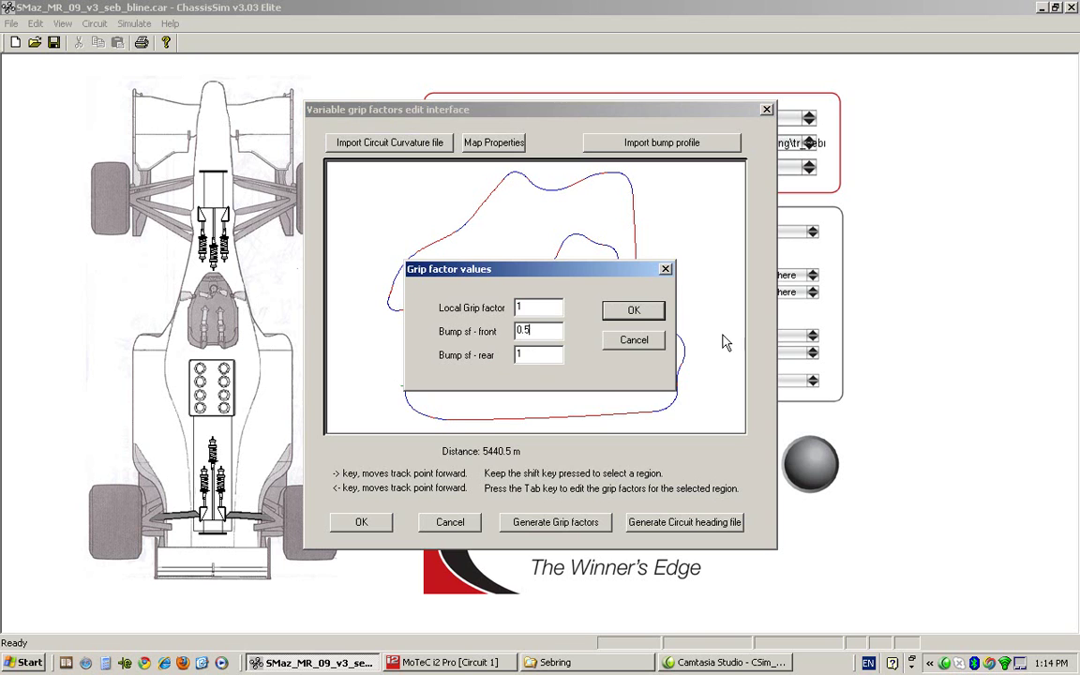
left_click(543, 358)
type("0.")
key("Return")
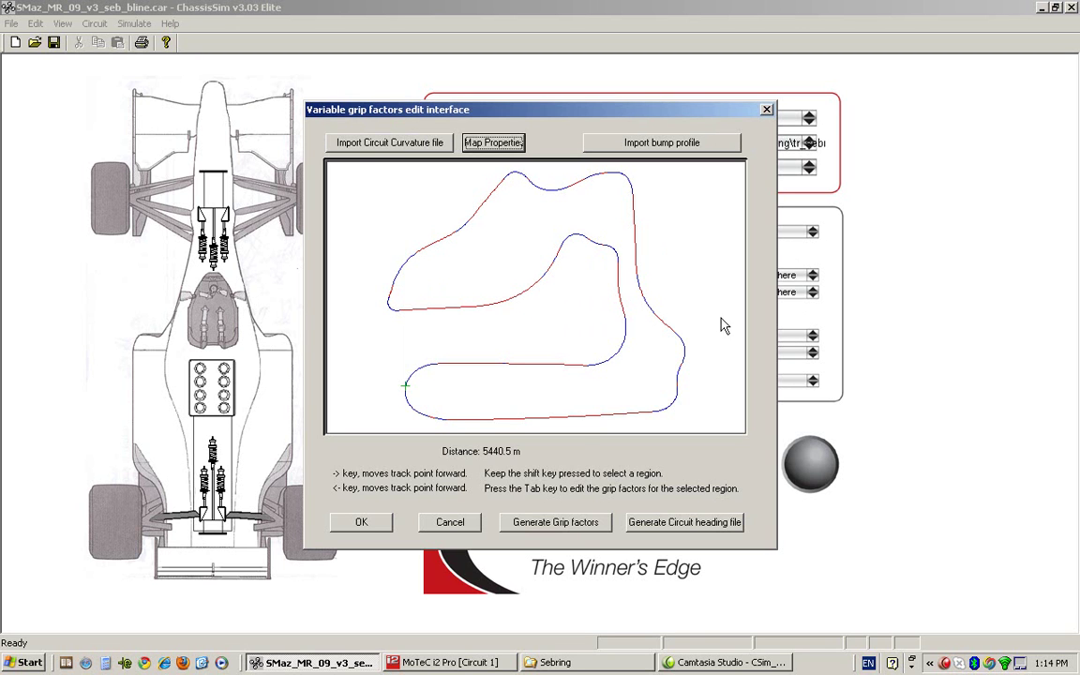
- Start generating the grip factors, with gsf_sebring_demo.txt in the Sebring folder as the variable grip factor file
left_click(575, 532)
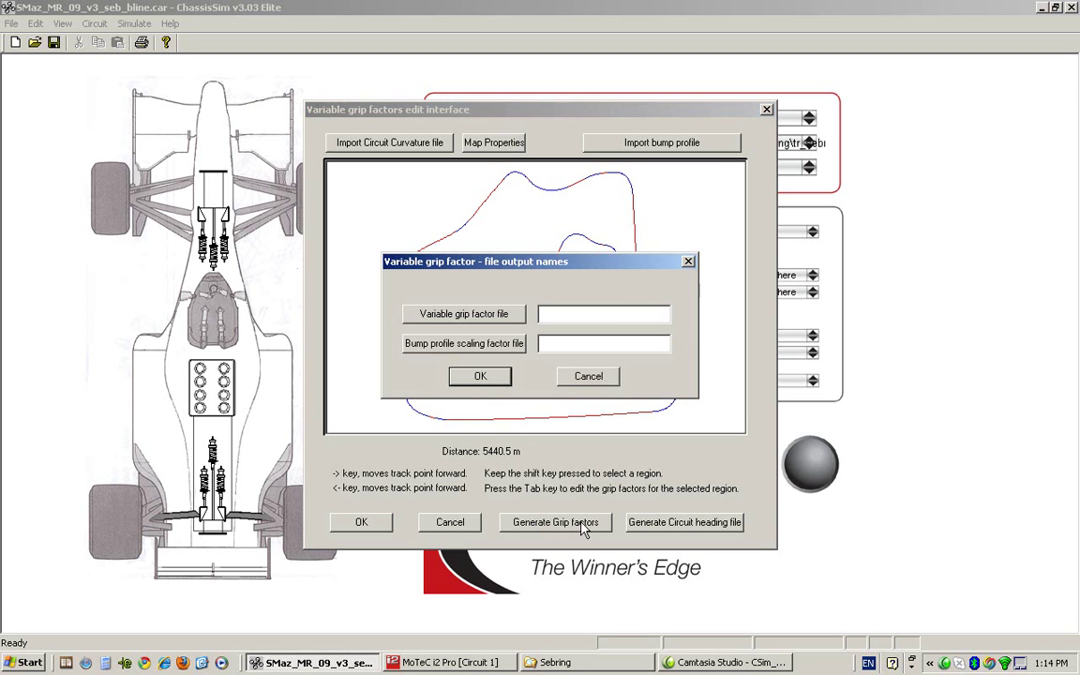
left_click(434, 315)
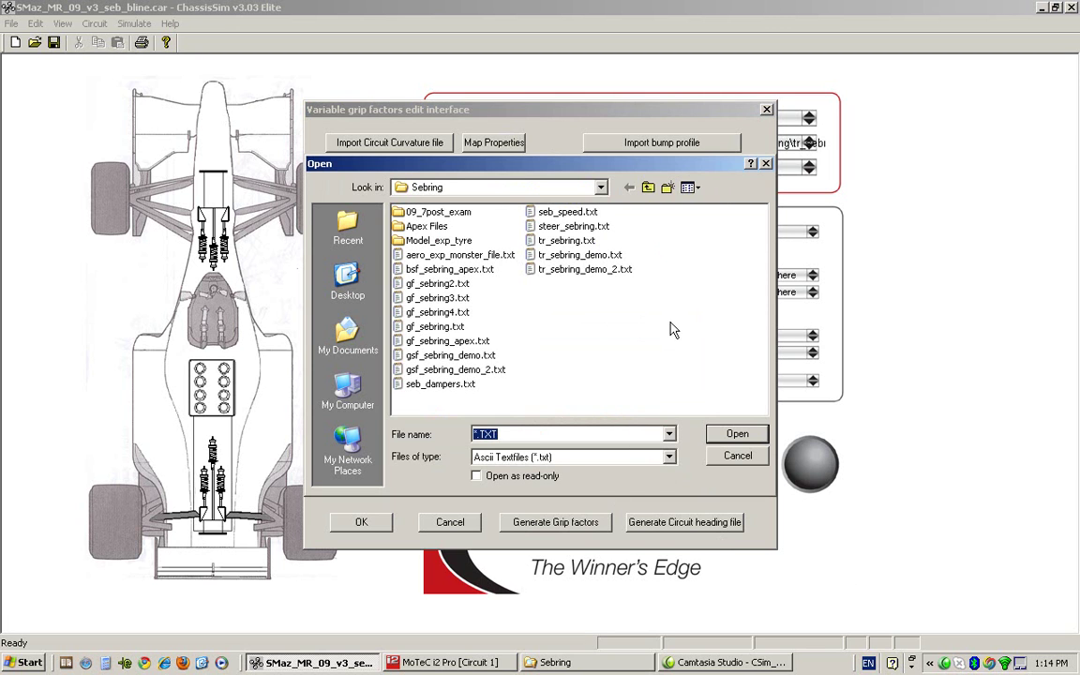
left_click(423, 358)
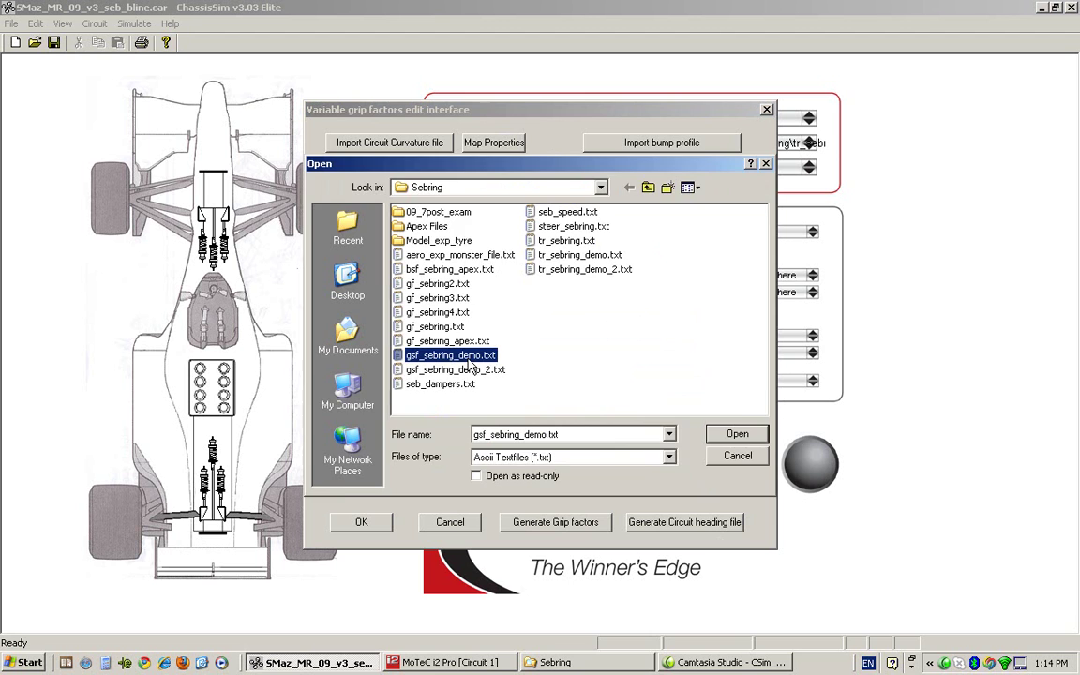
double_click(469, 362)
- Choose bsf_sebring_demo.dat as the bump profile scaling factor file, generate the factors and close the variable grip factor editor
left_click(492, 351)
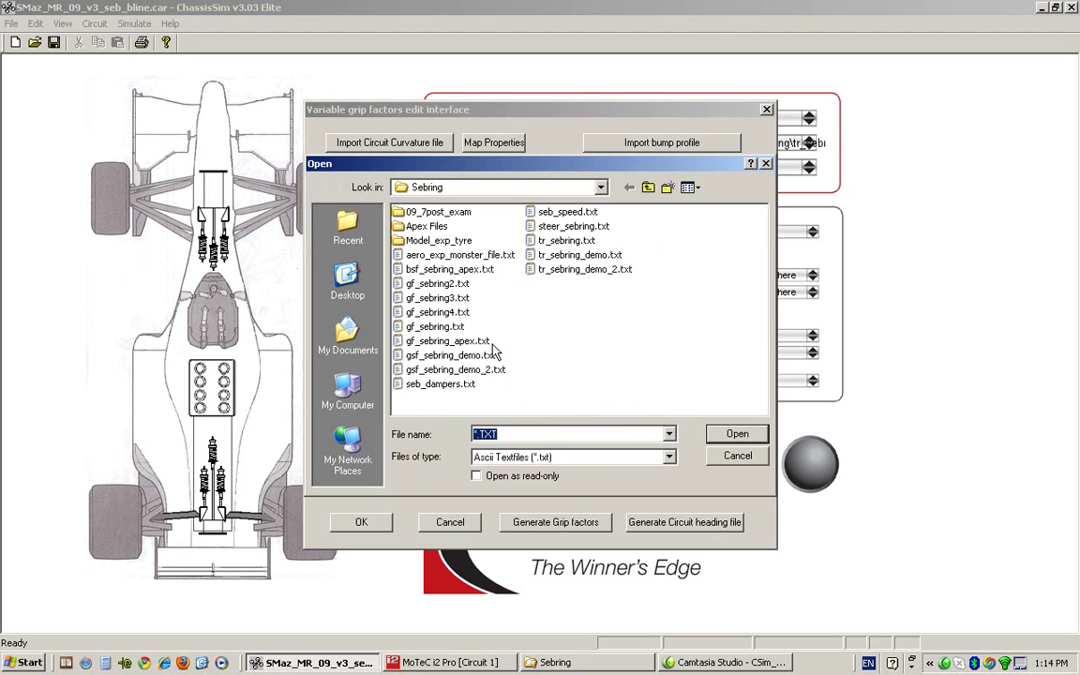
left_click(606, 459)
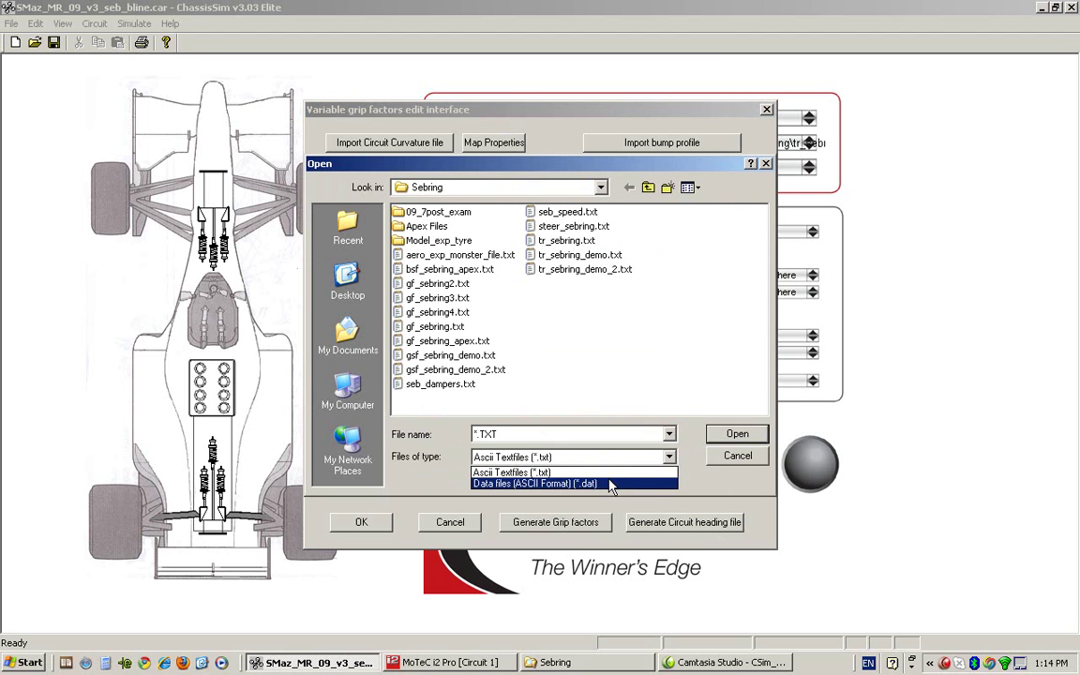
left_click(619, 485)
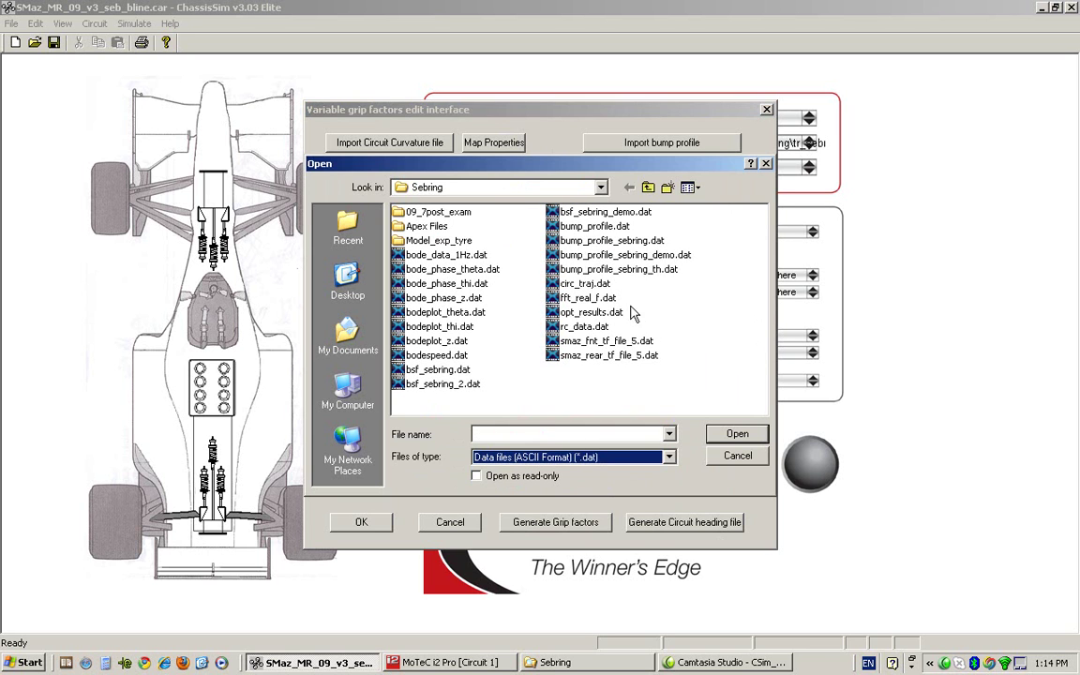
left_click(600, 212)
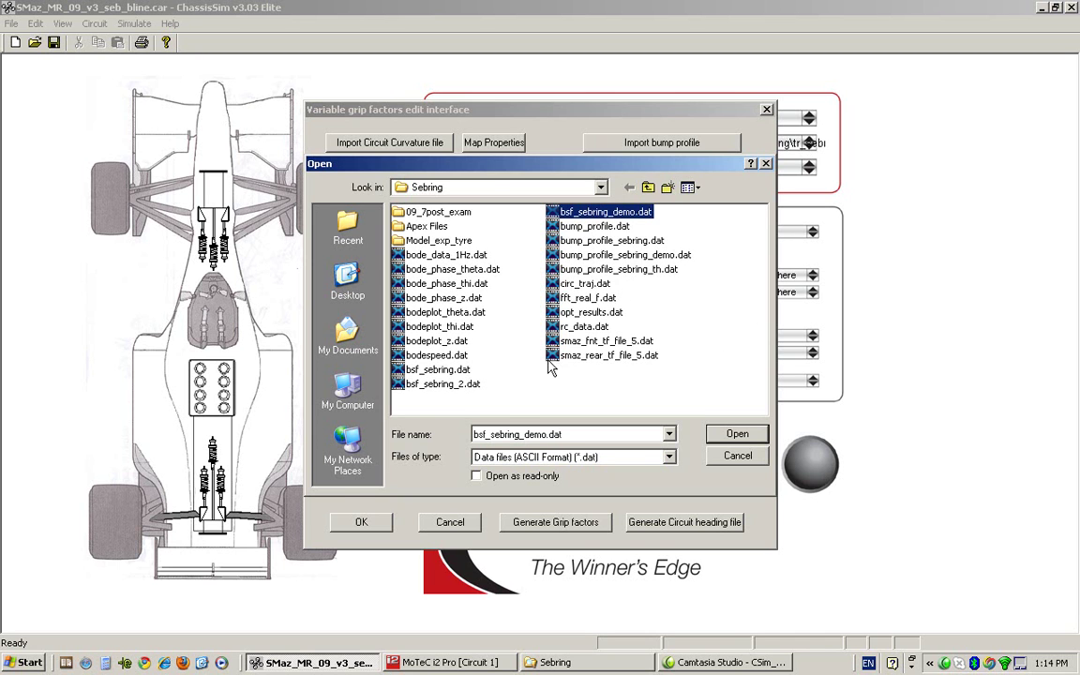
double_click(551, 212)
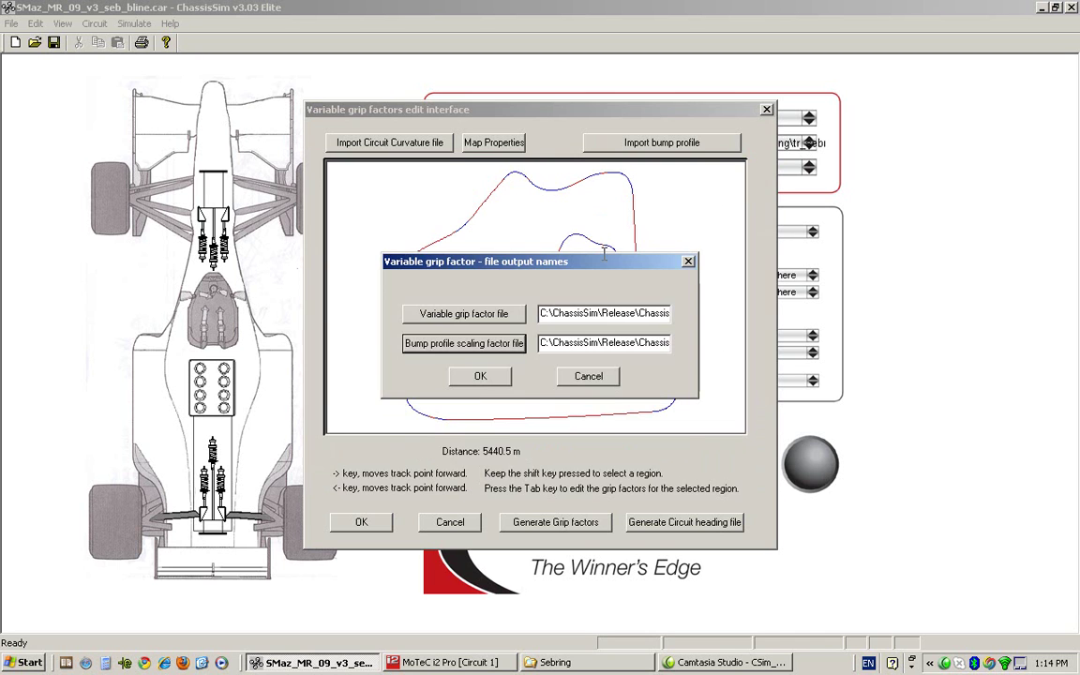
left_click(481, 377)
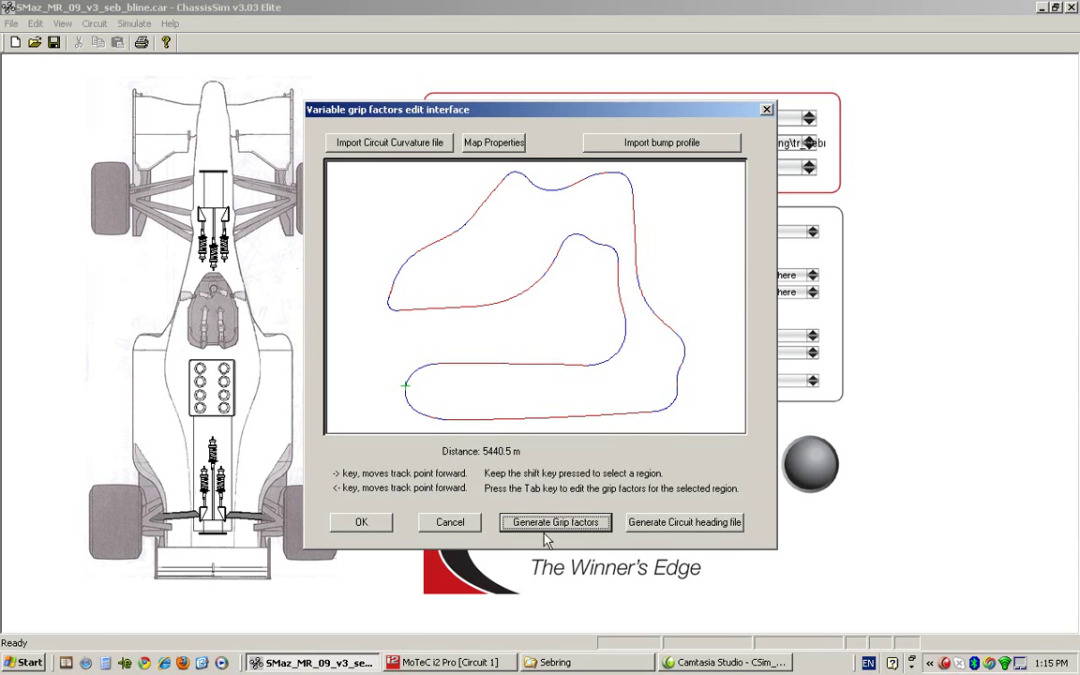
left_click(449, 522)
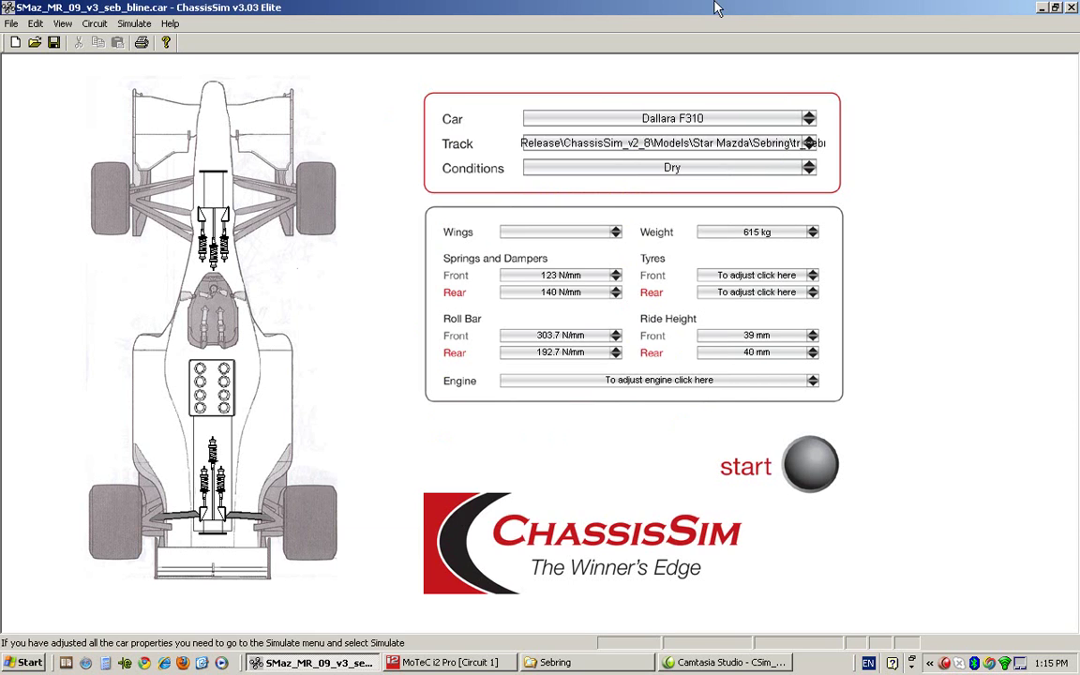
- Open the circuit information and import gsf_sebring_demo.txt as the grip scale file
left_click(94, 23)
left_click(103, 56)
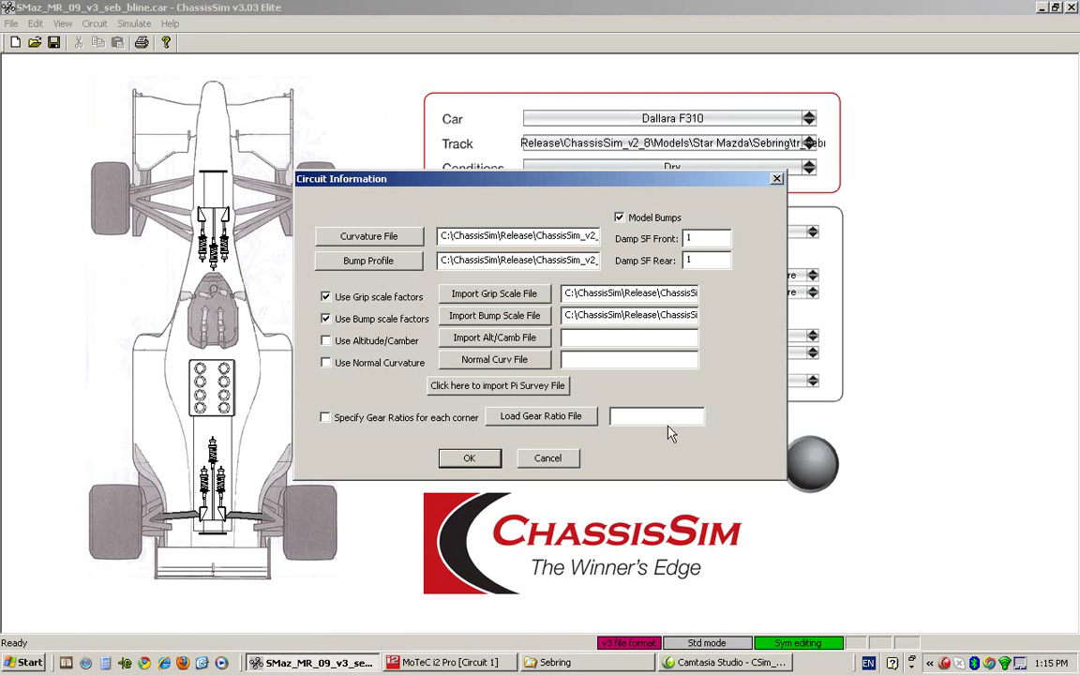
left_click(528, 295)
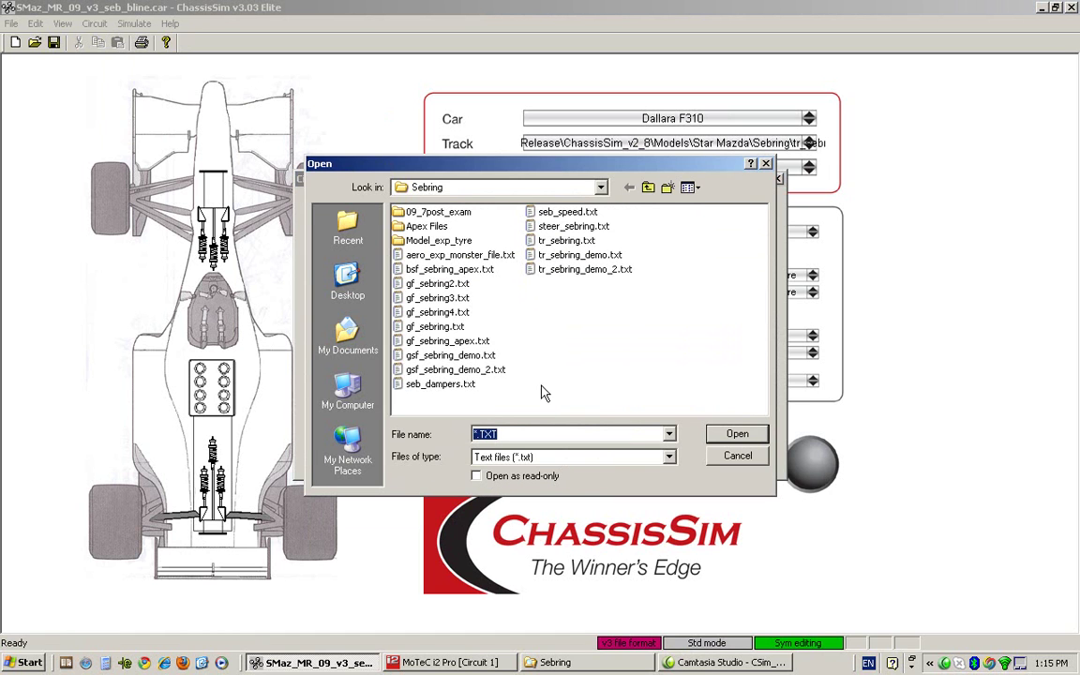
left_click(438, 355)
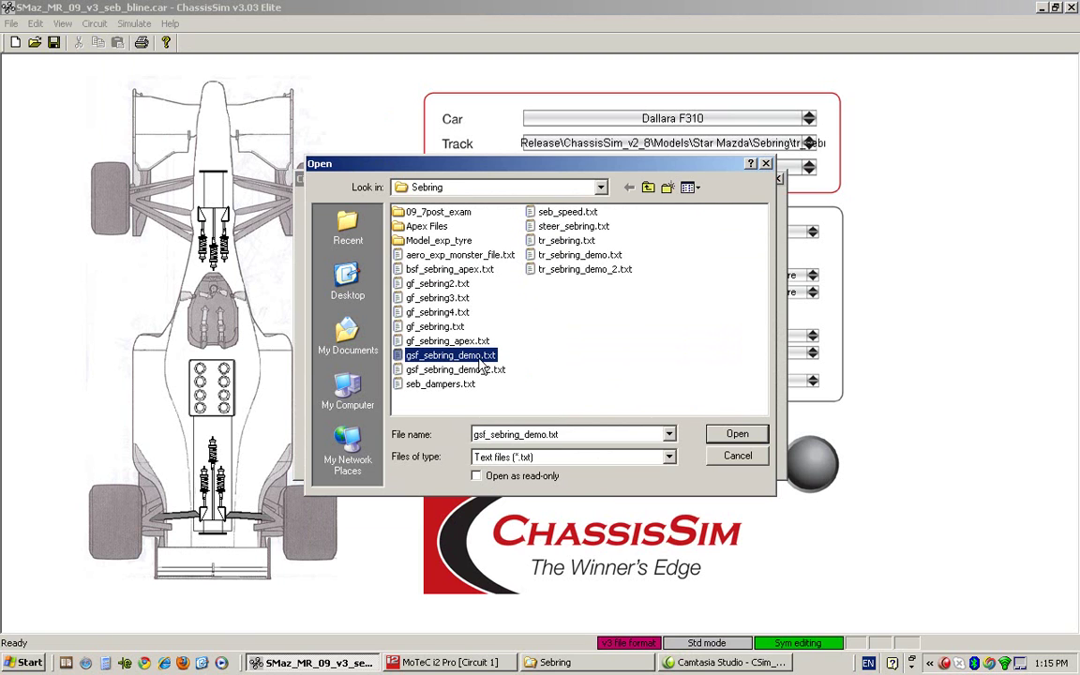
key("Return")
- Import bsf_sebring_demo.dat as the bump scale file, keep grip and bump scale factors enabled, and accept the circuit information
left_click(502, 316)
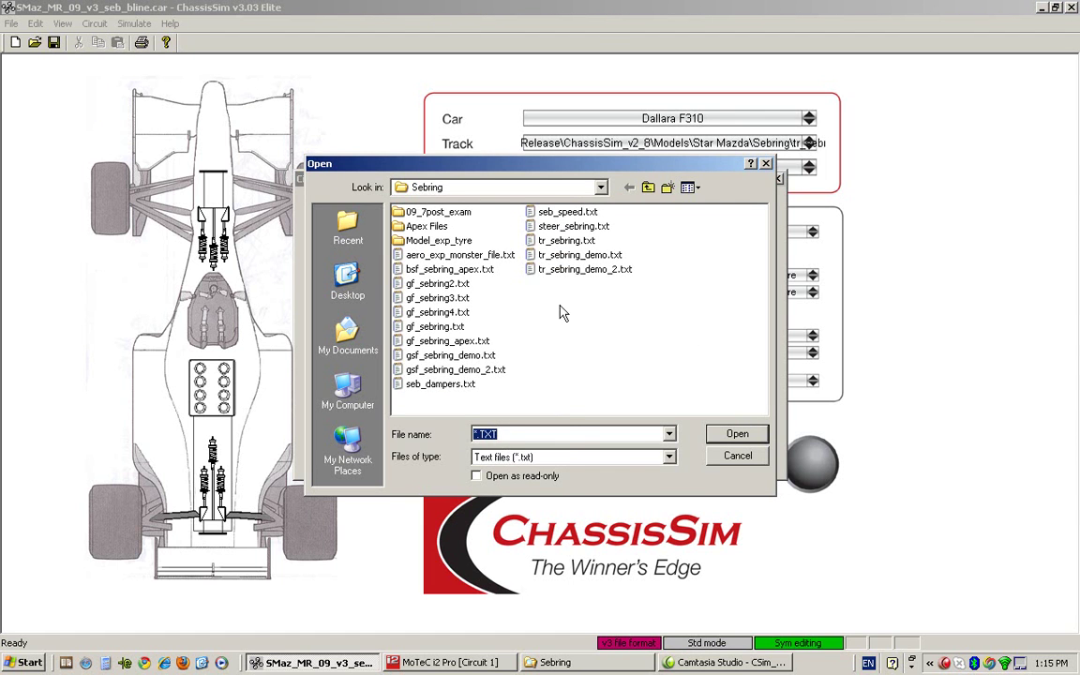
left_click(581, 457)
left_click(626, 485)
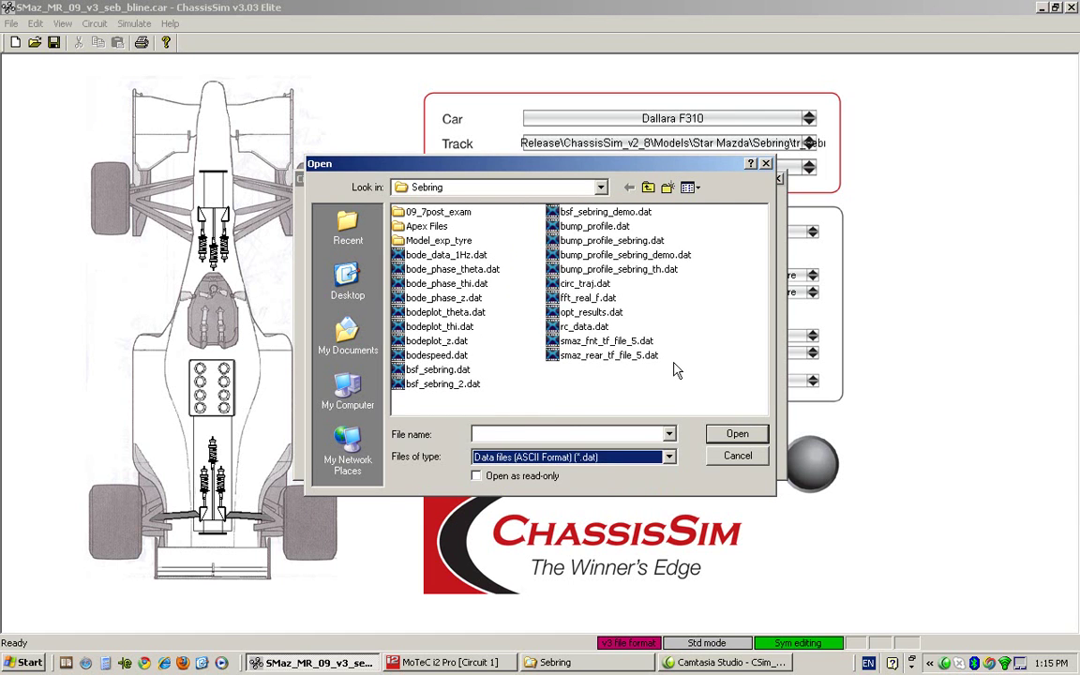
left_click(591, 213)
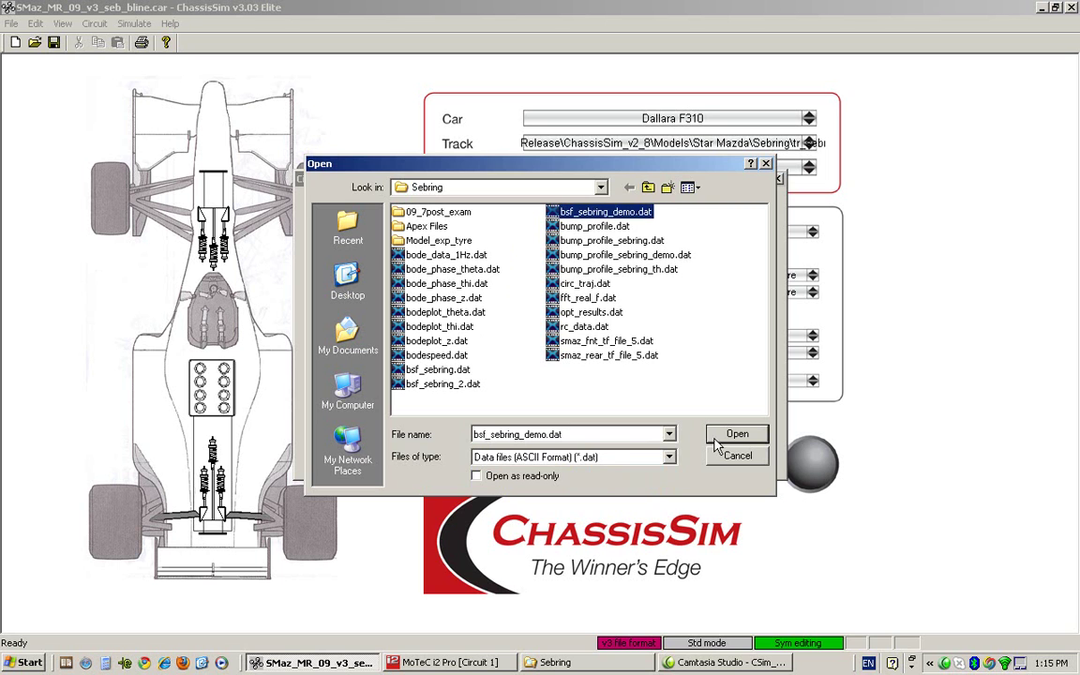
left_click(736, 434)
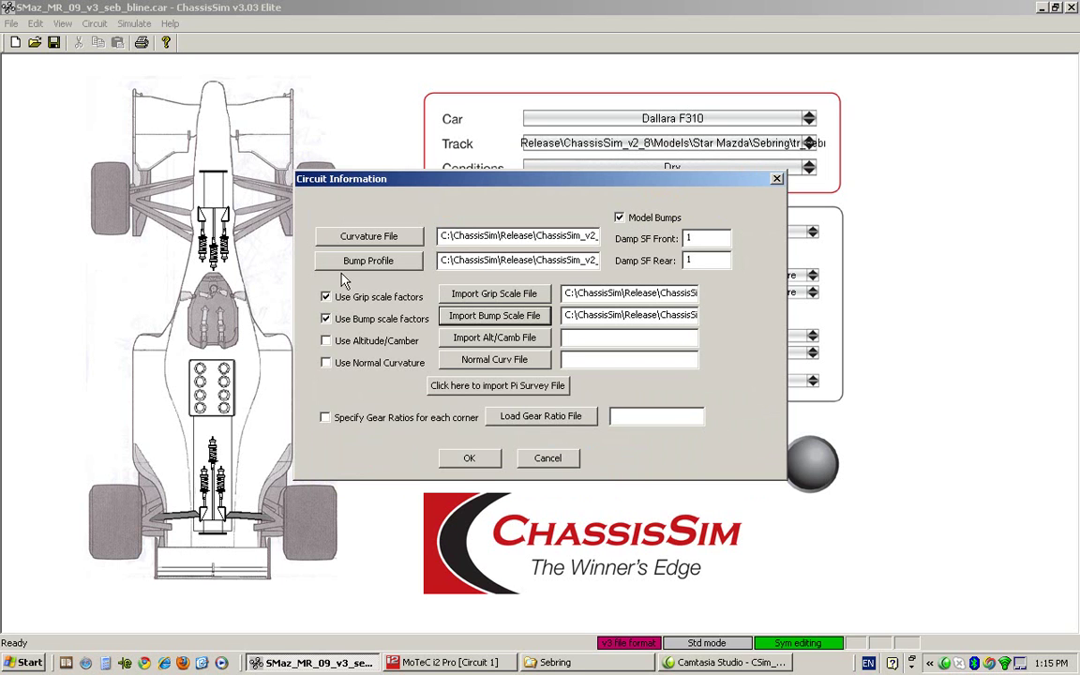
left_click(361, 302)
left_click(361, 302)
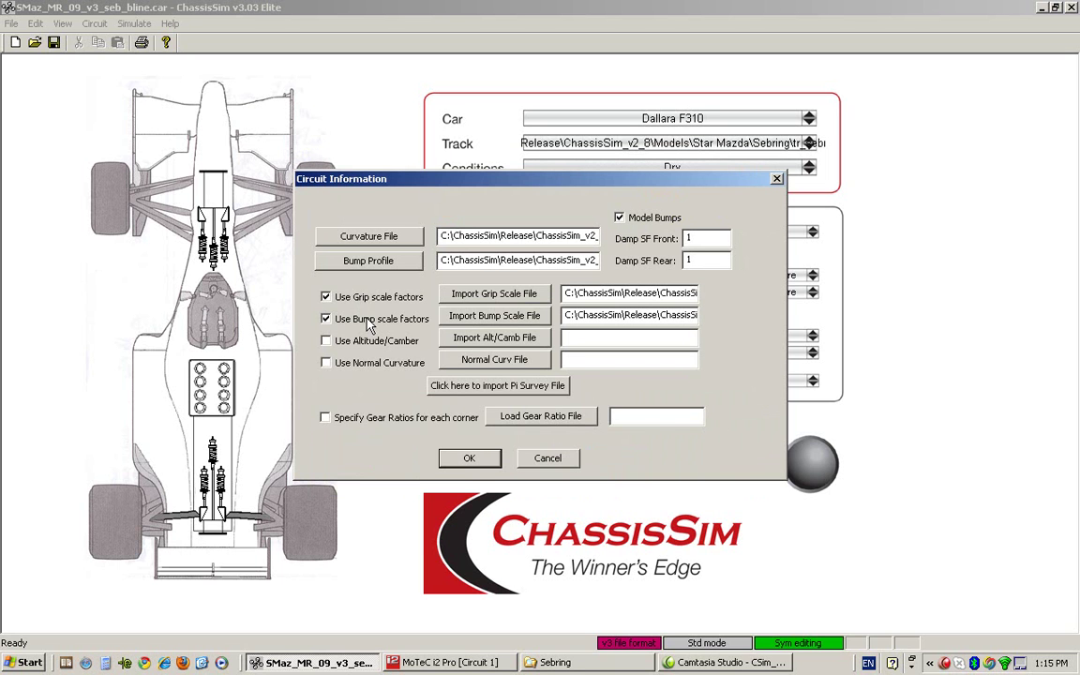
left_click(472, 457)
- Open the simulation options and close them without starting a run
left_click(812, 467)
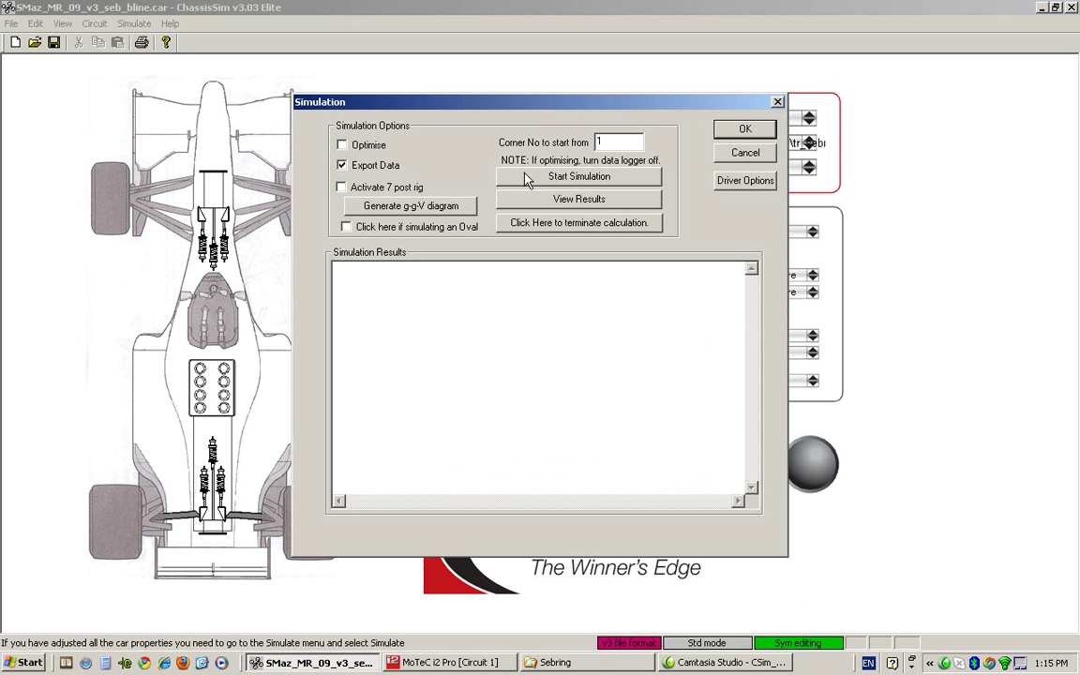
left_click(731, 152)
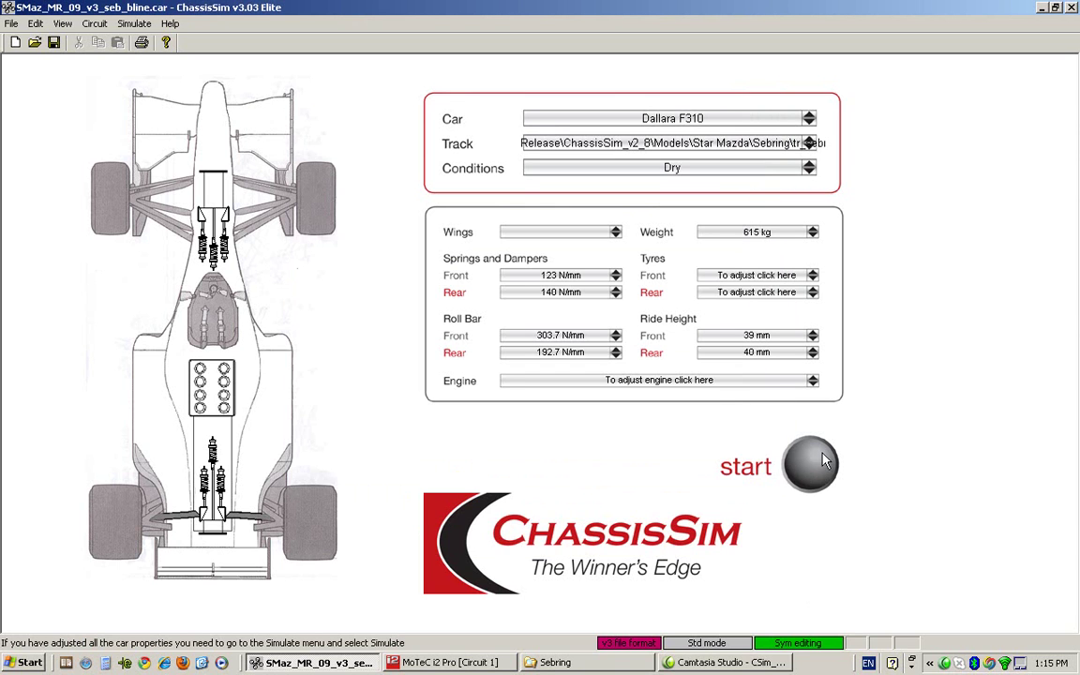
- Switch to MoTeC i2 Pro, show the full lap and remove the simulated Sebring Demo log smaz_init_bline.ld from the loaded data
left_click(456, 664)
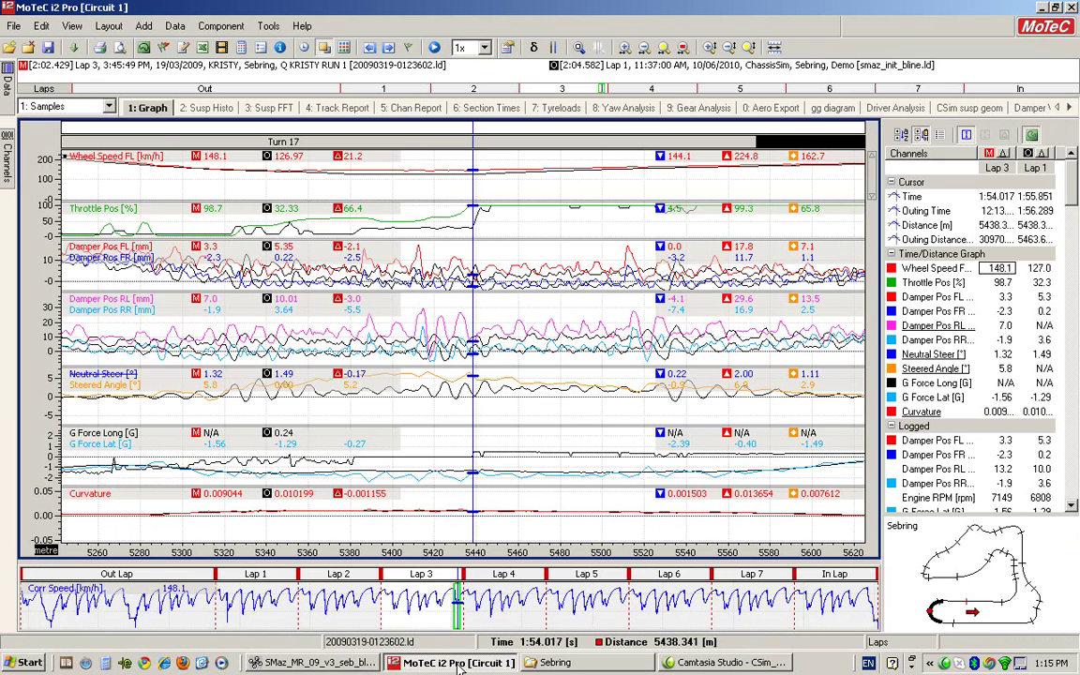
key("z")
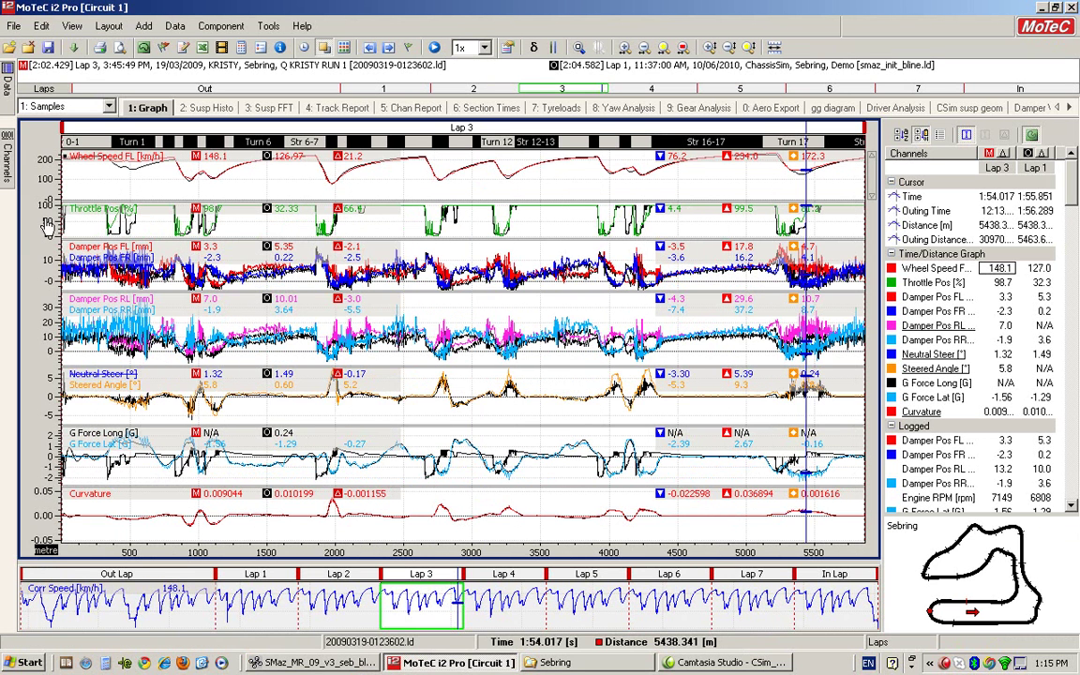
left_click(6, 92)
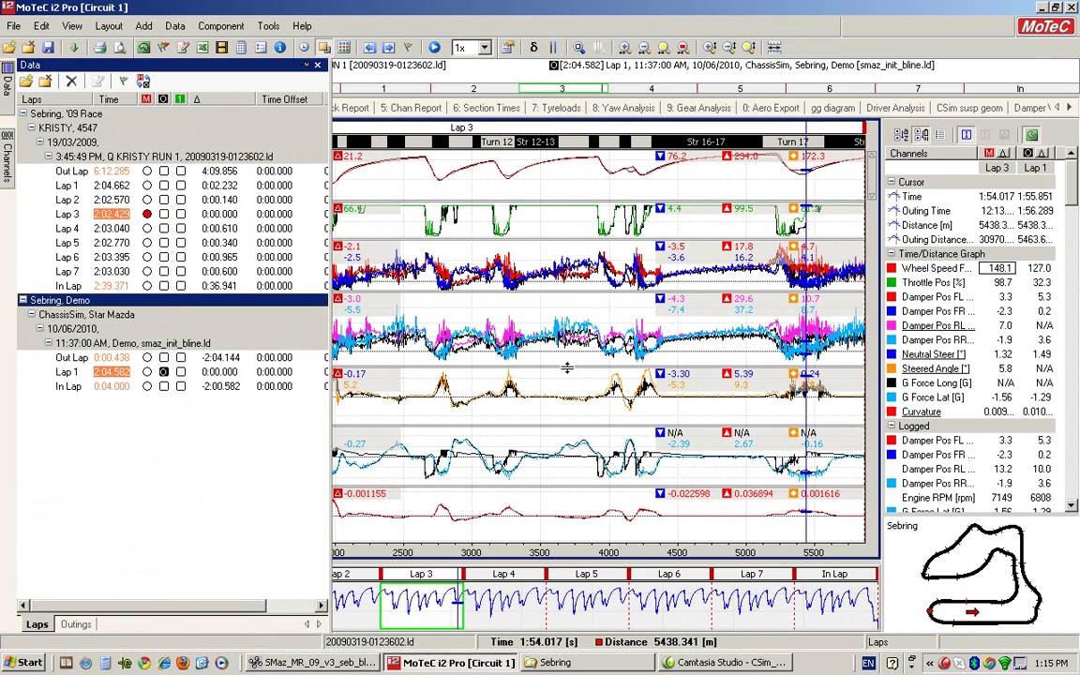
key("Delete")
- Load the bsf Demo 2 log from the Sebring Demo folder and overlay its Lap 1 on logged Lap 3
left_click(26, 82)
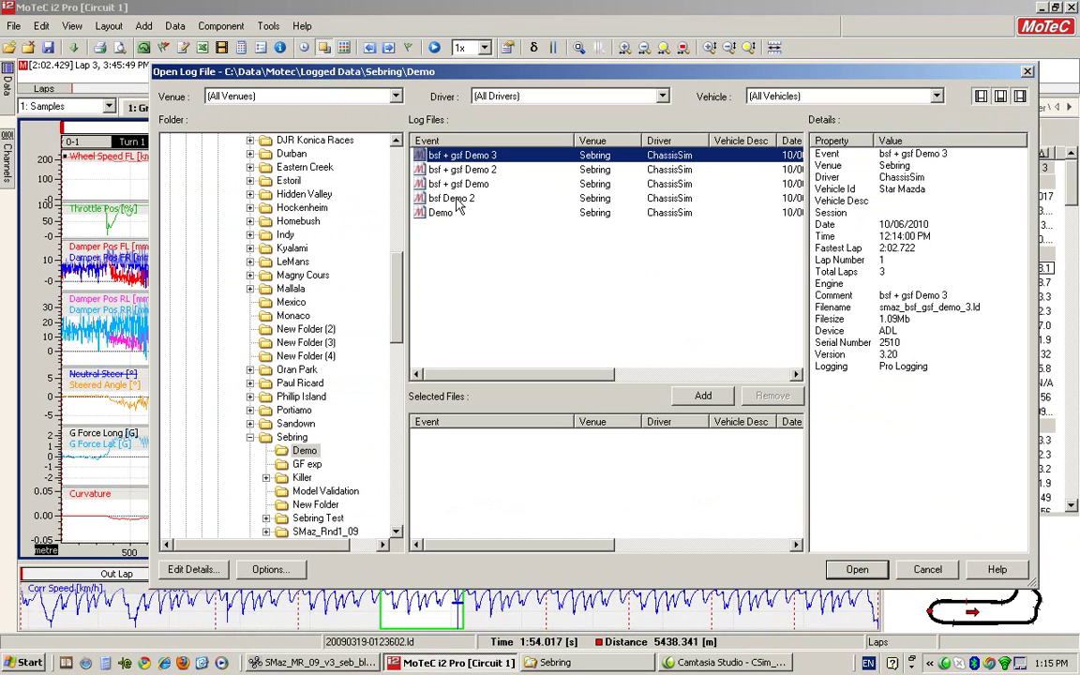
left_click(457, 201)
left_click(704, 397)
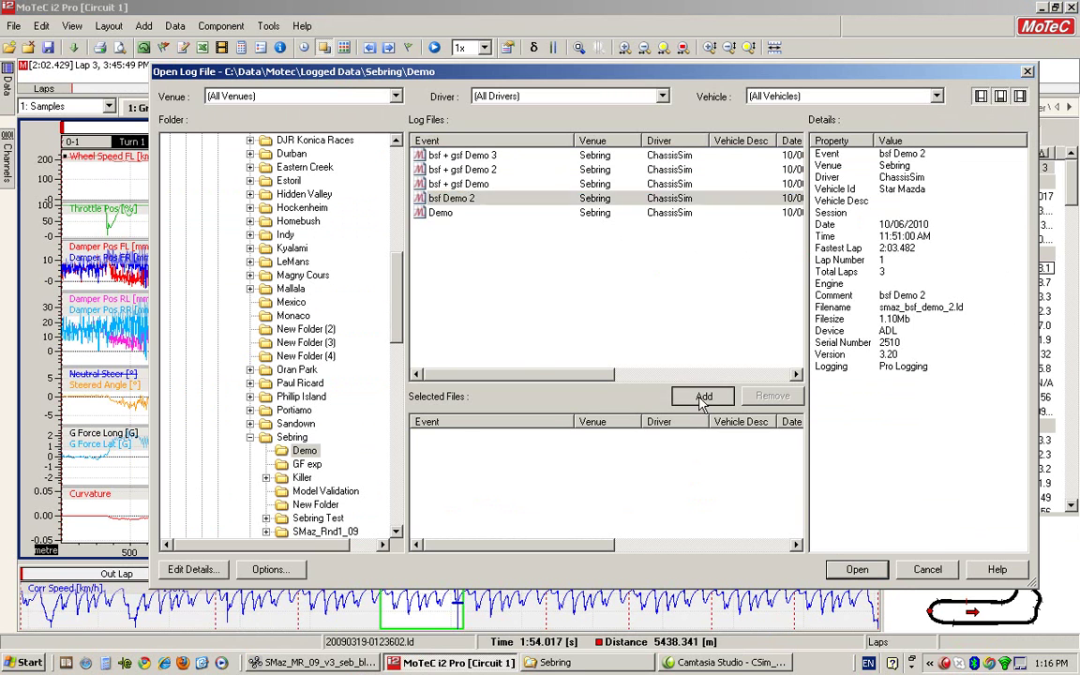
left_click(854, 570)
mouse_move(6, 89)
left_click(135, 212)
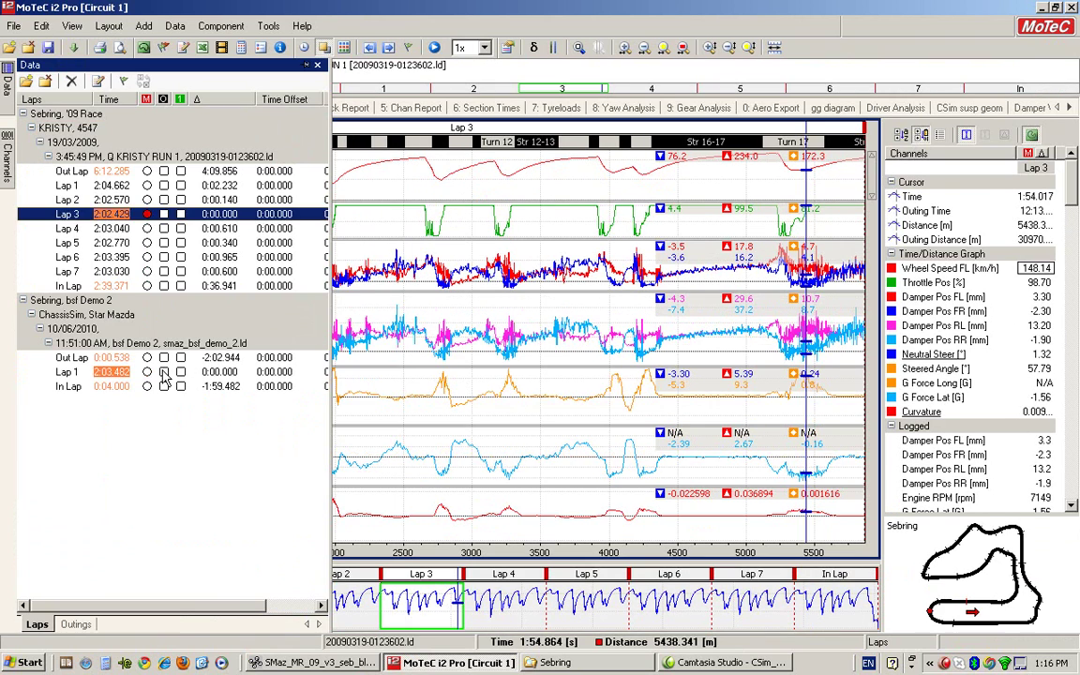
left_click(164, 372)
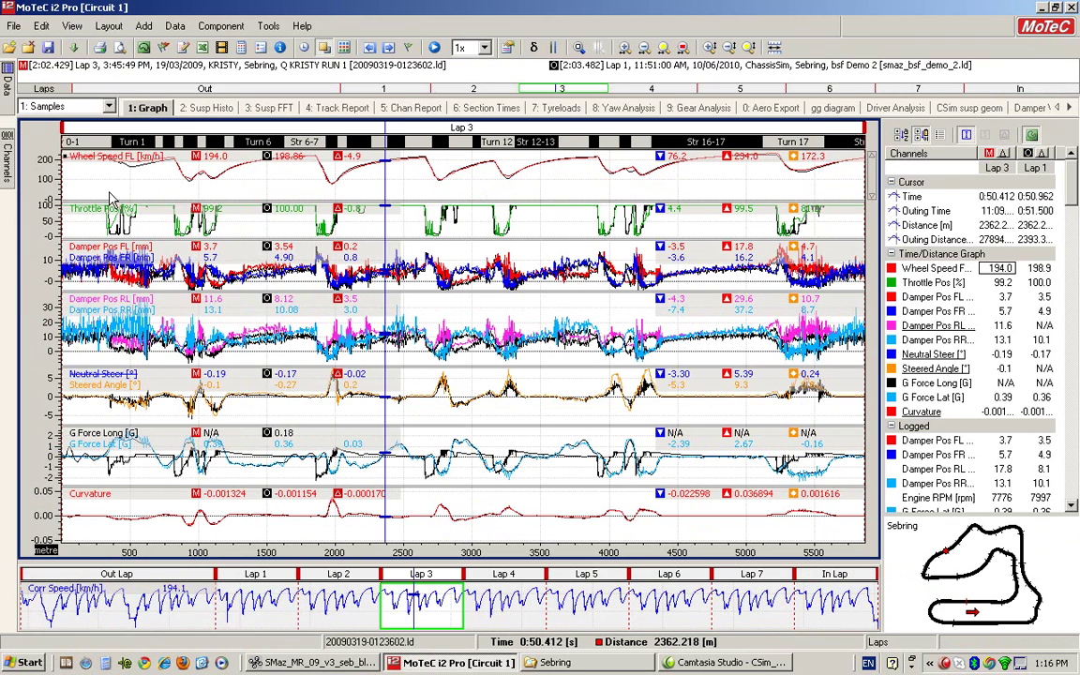
- Compare the logged and simulated traces at Turns 1 and 17, and examine the Turn 1 to Turn 4 section closely
left_click(133, 183)
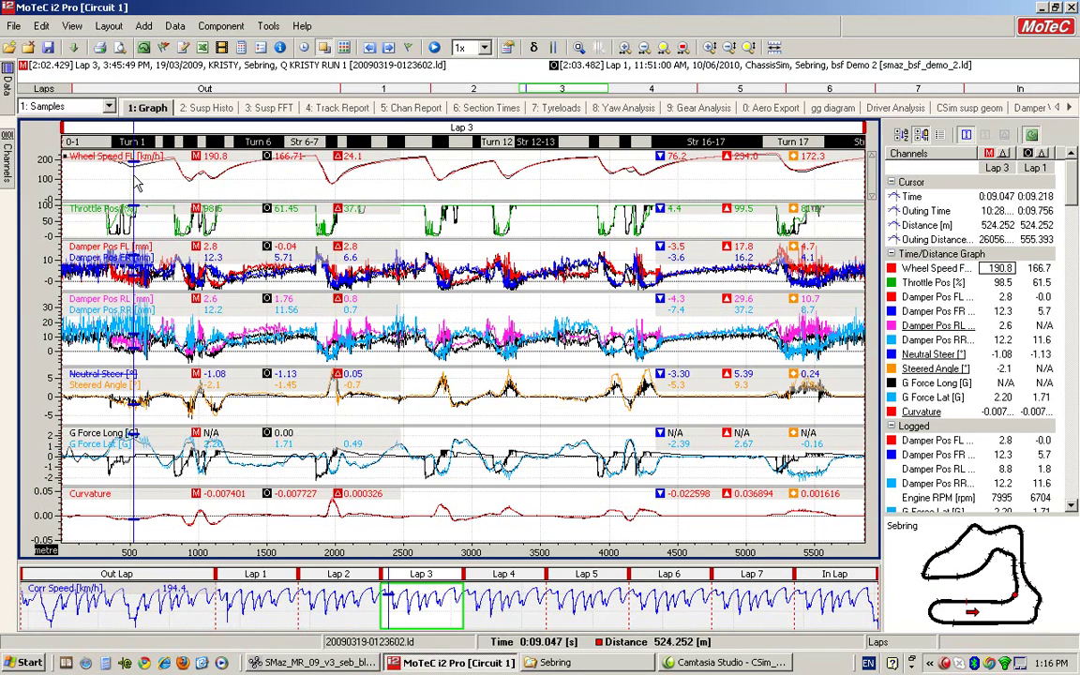
left_click_drag(703, 186, 806, 191)
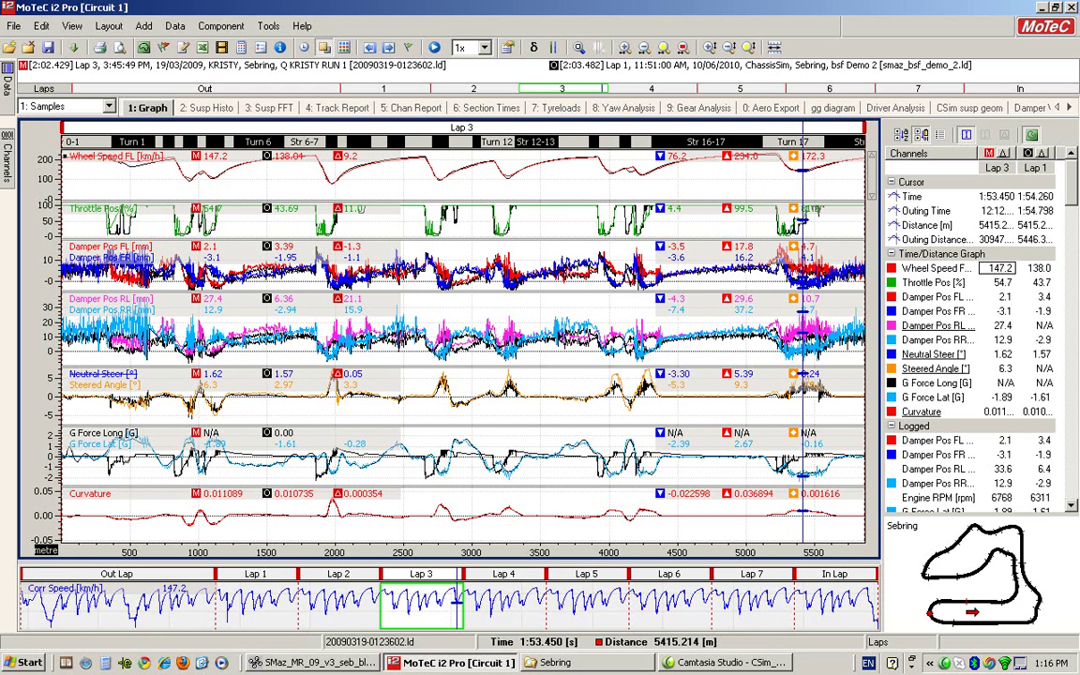
left_click_drag(89, 292, 324, 329)
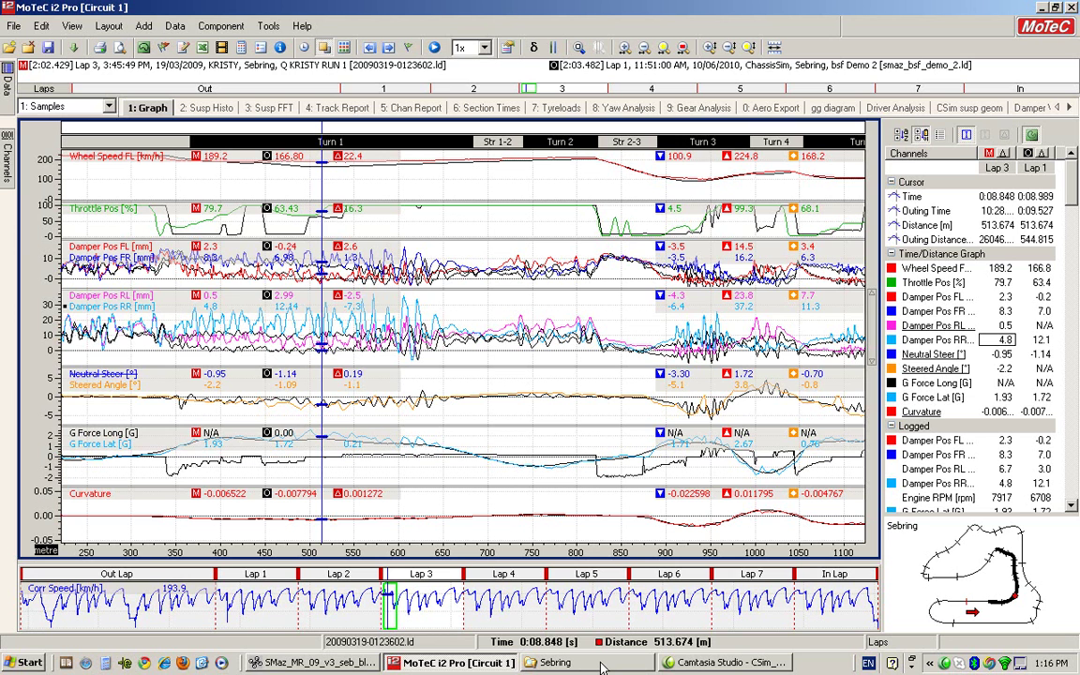
- Launch Microsoft Excel from the desktop and bring up the dialog for opening a file
left_click(201, 664)
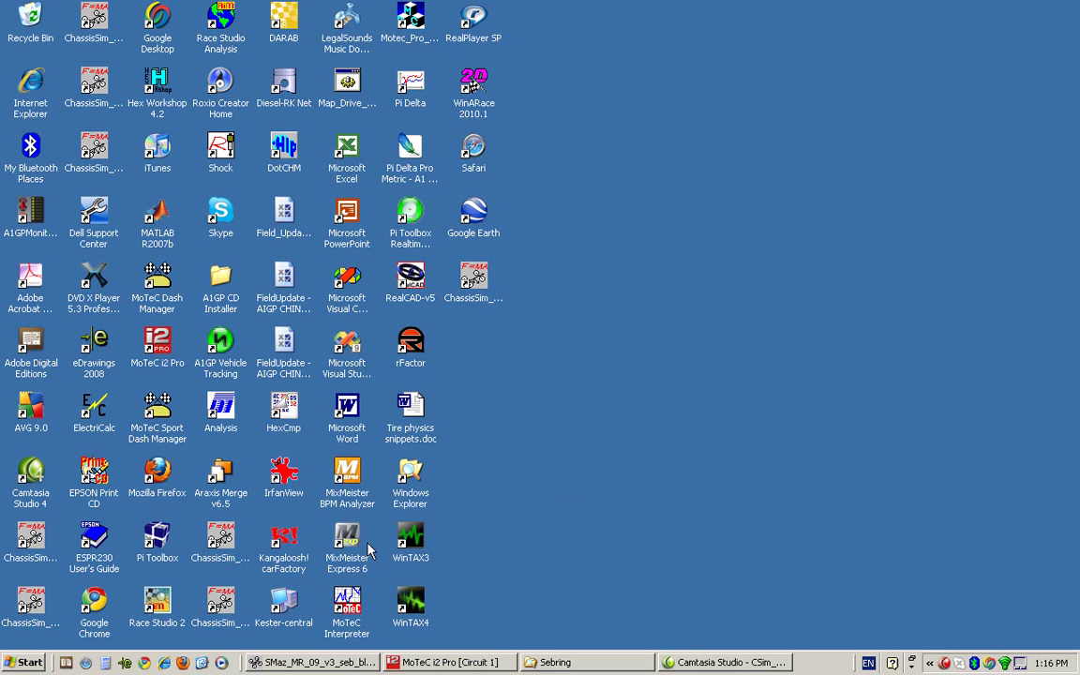
double_click(346, 150)
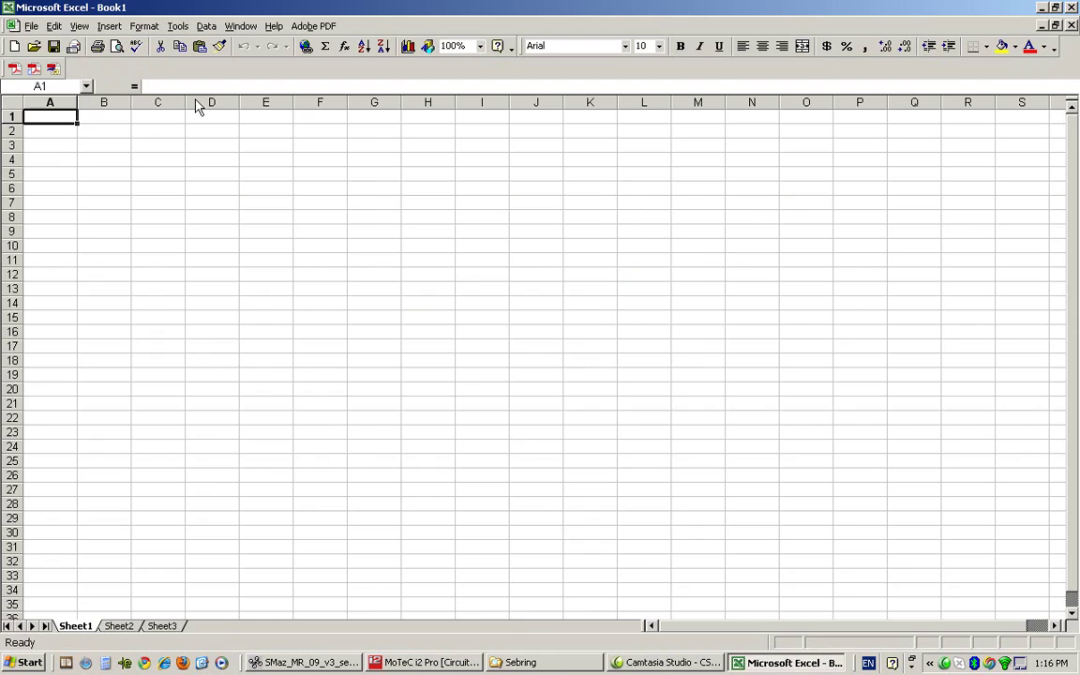
left_click(34, 46)
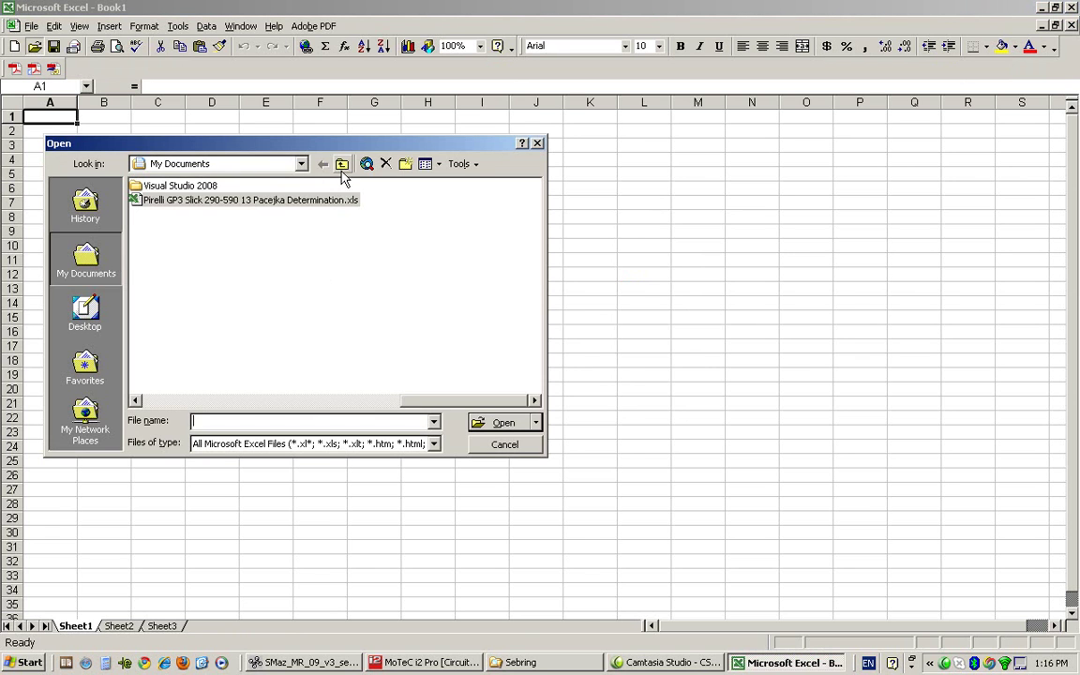
- Browse to the C:\ChassisSim\Release\ChassisSim_v2_8\Models\Star Mazda\Sebring folder in the Open dialog
left_click(341, 164)
double_click(155, 192)
double_click(165, 185)
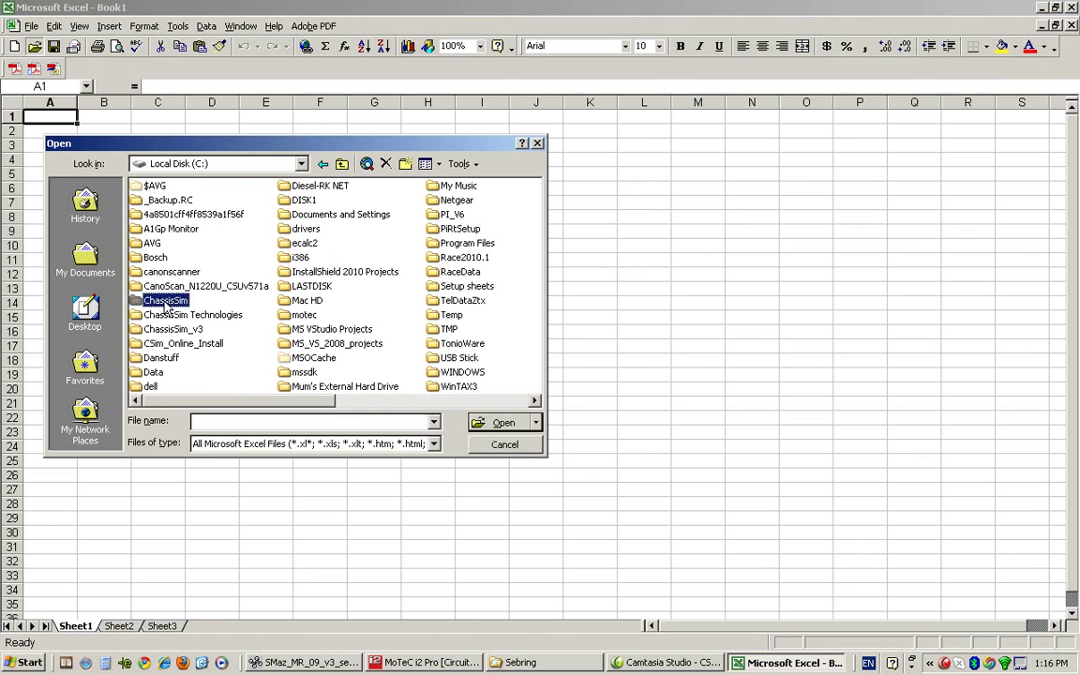
double_click(166, 303)
left_click(356, 186)
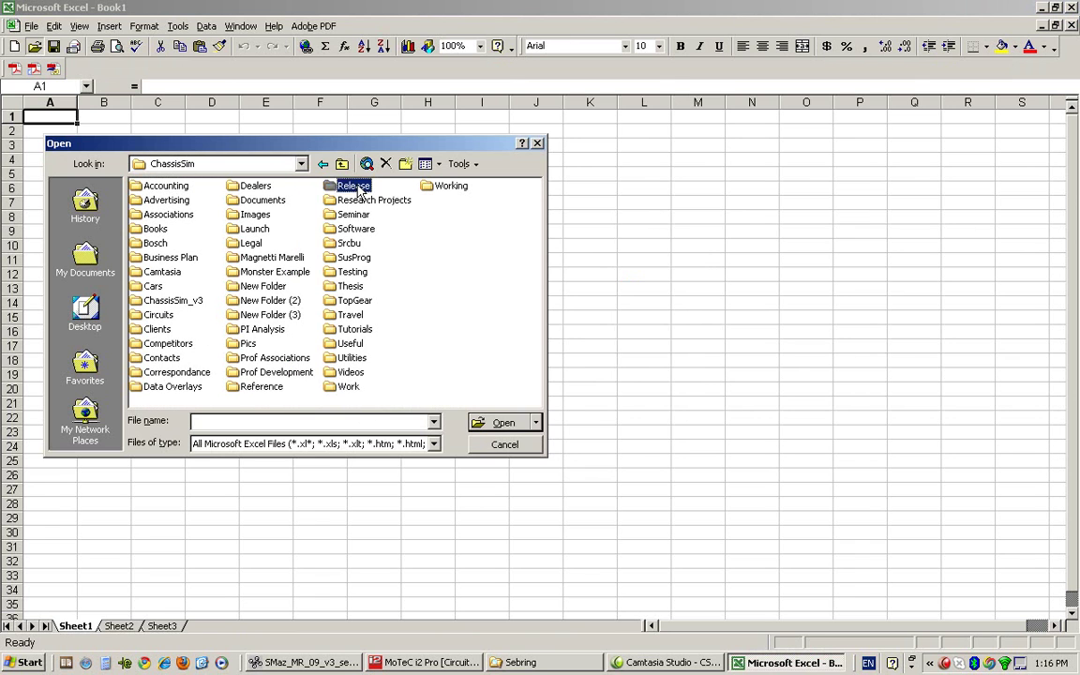
double_click(356, 187)
double_click(174, 193)
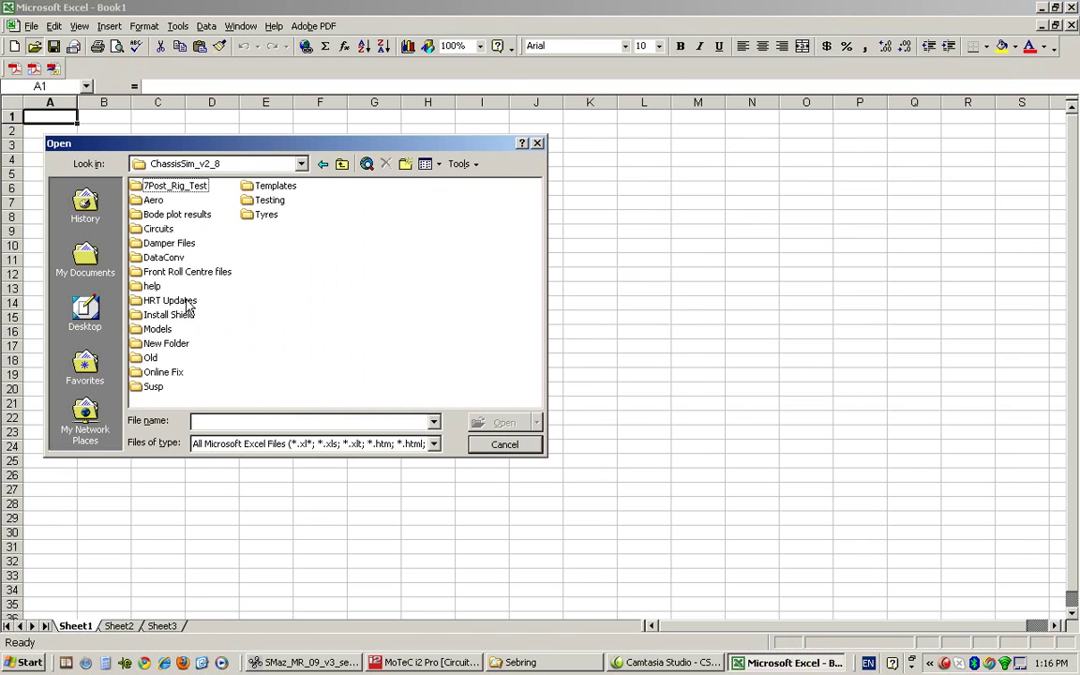
double_click(154, 330)
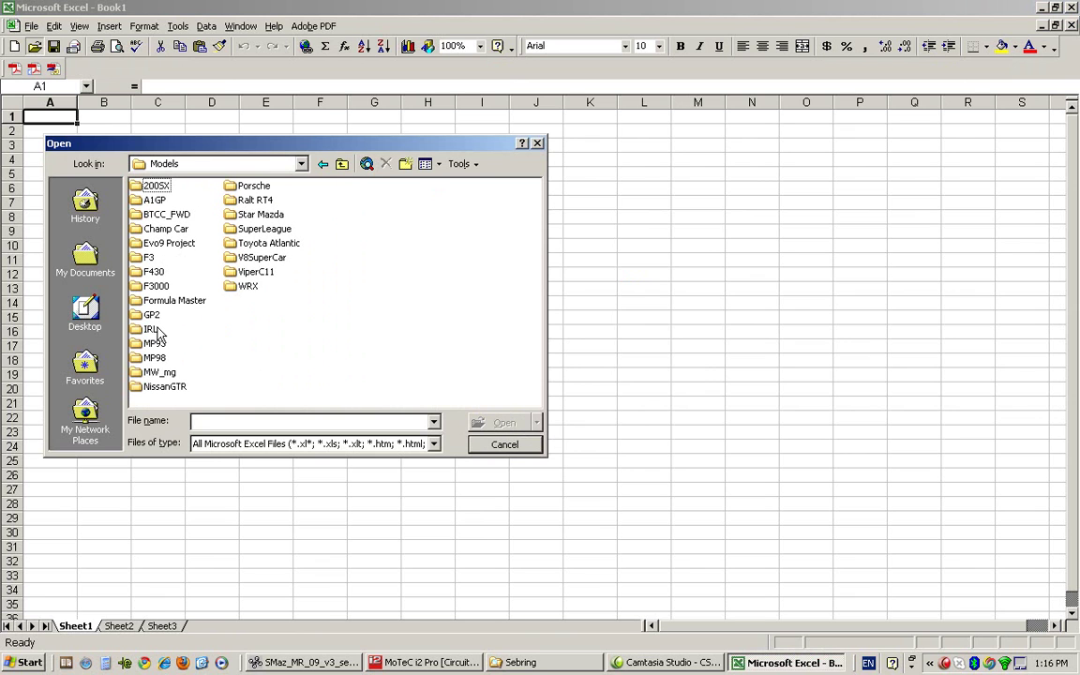
double_click(245, 214)
double_click(157, 202)
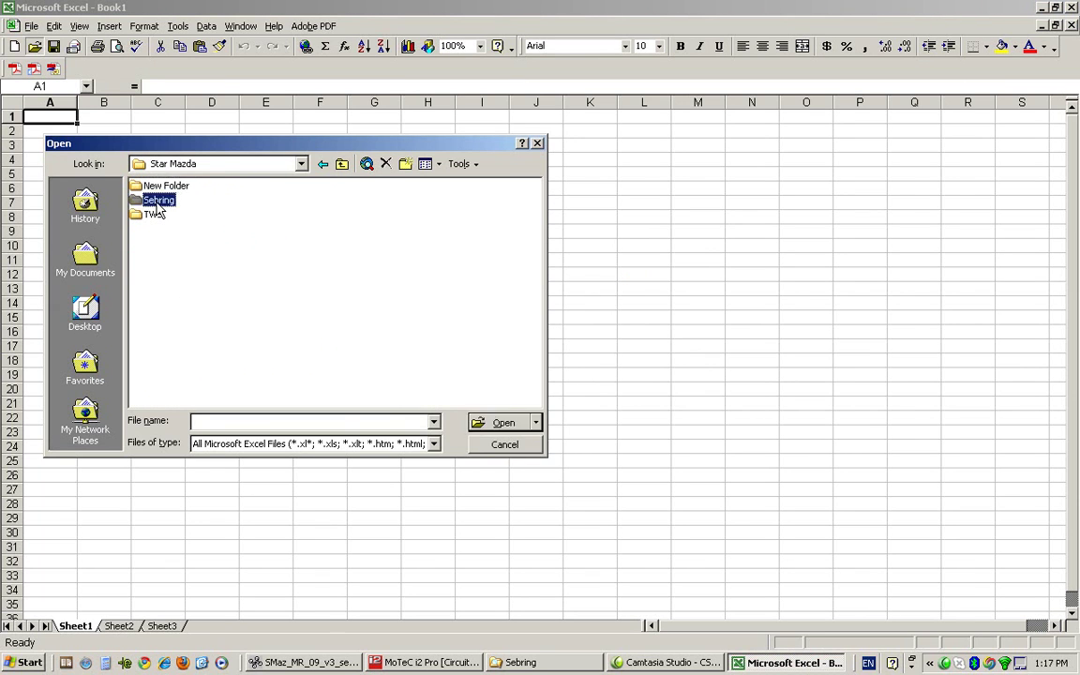
- List all file types in the Sebring folder and open gsf_sebring_demo.txt
left_click(370, 445)
left_click(331, 456)
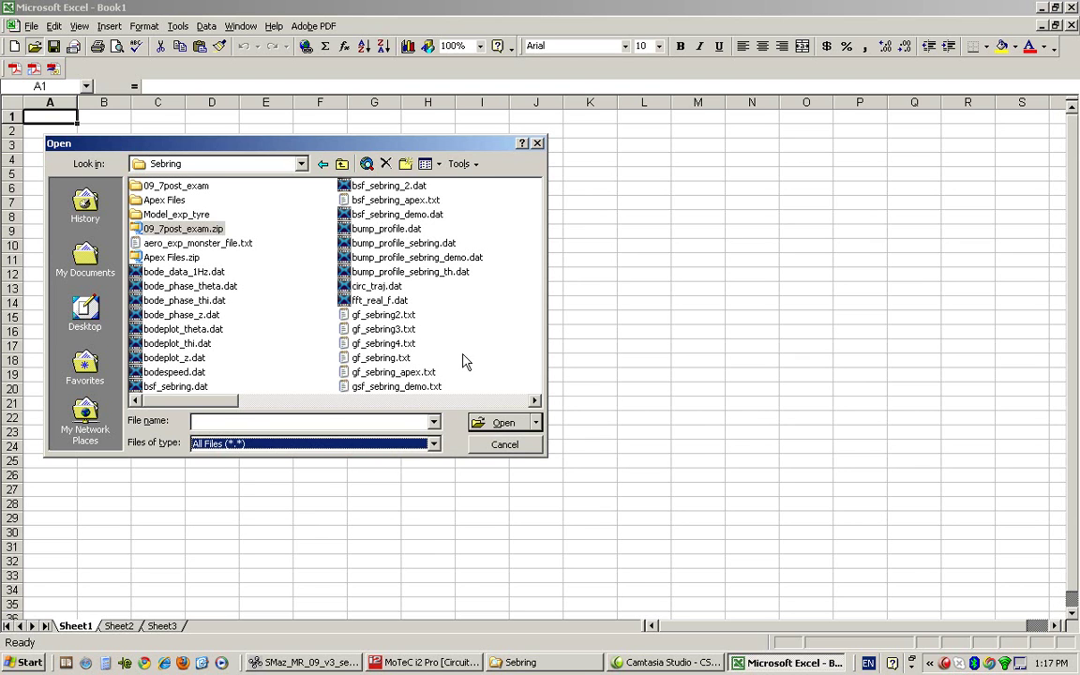
left_click(464, 363)
scroll(464, 363, "down", 1)
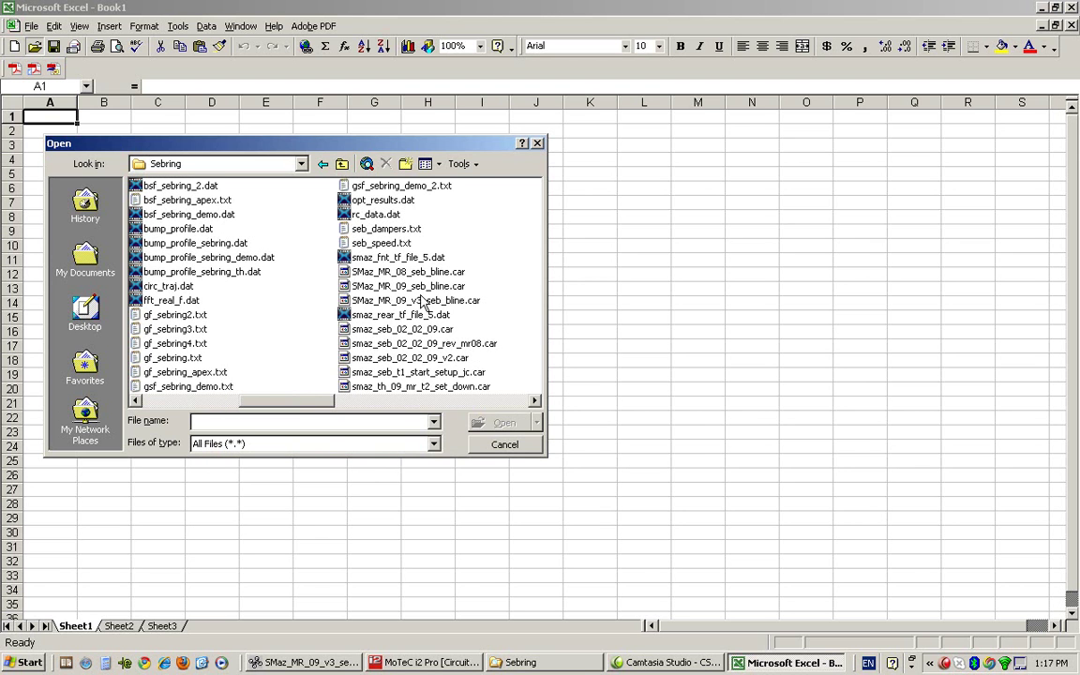
scroll(434, 322, "up", 1)
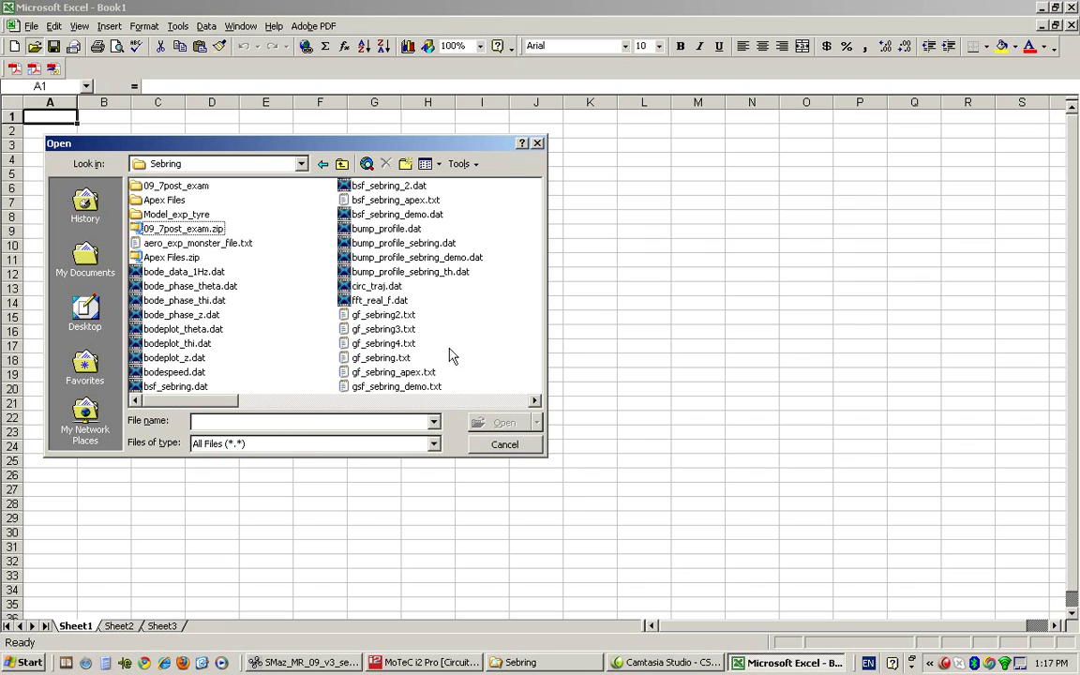
left_click(393, 387)
left_click(516, 425)
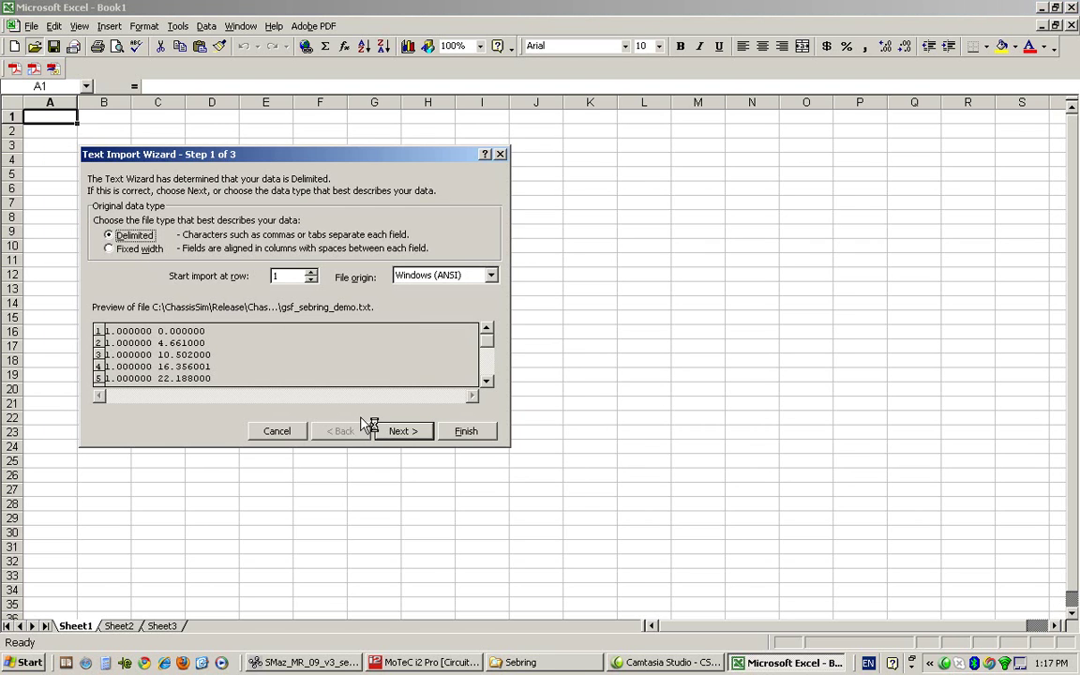
- Import the text file as space-delimited data with General column format
left_click(403, 431)
left_click(114, 249)
left_click(405, 430)
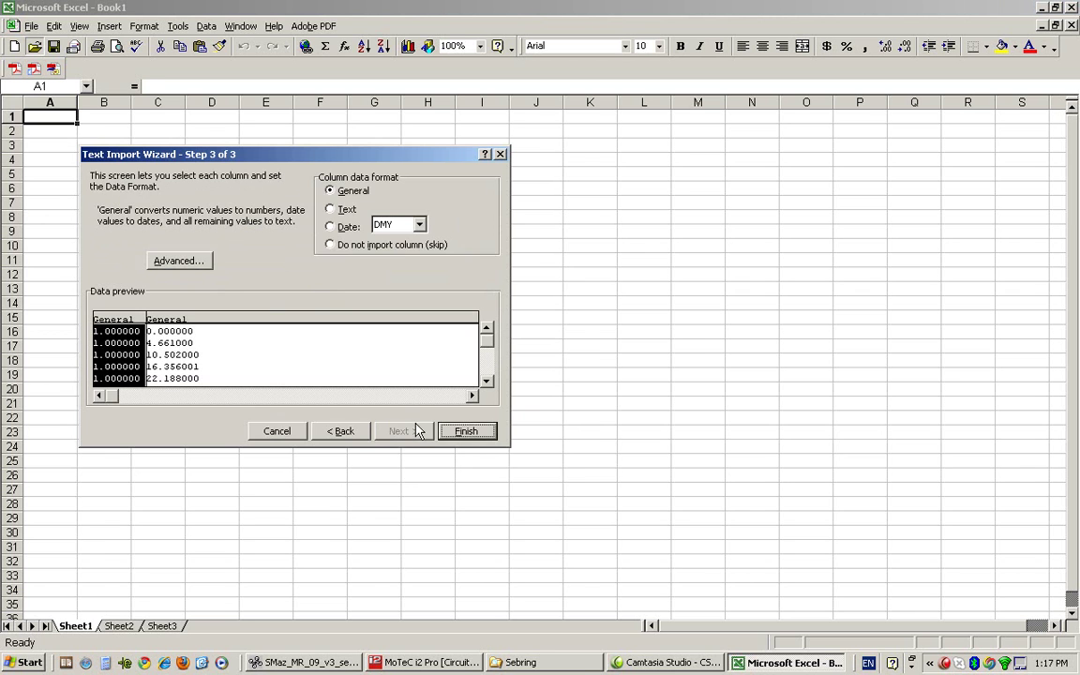
left_click(471, 433)
- Look through the distance column, and check in MoTeC i2 Pro the distances where the Turn 1 speed discrepancy starts and ends
scroll(216, 448, "down", 11)
scroll(217, 449, "down", 4)
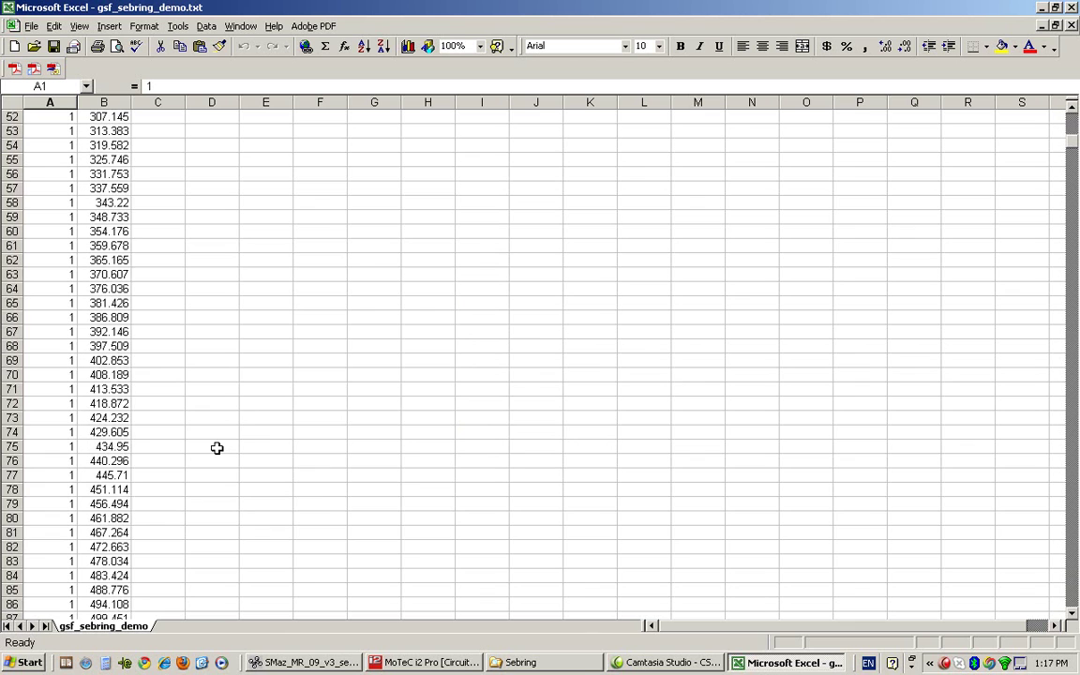
scroll(217, 449, "up", 6)
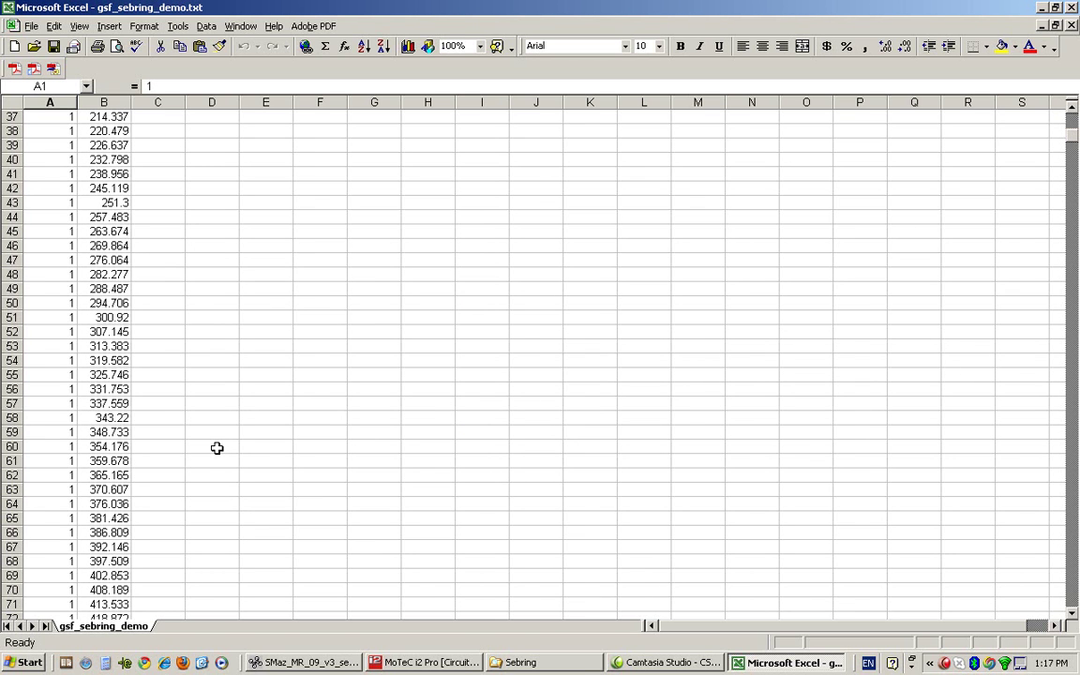
scroll(216, 448, "down", 1)
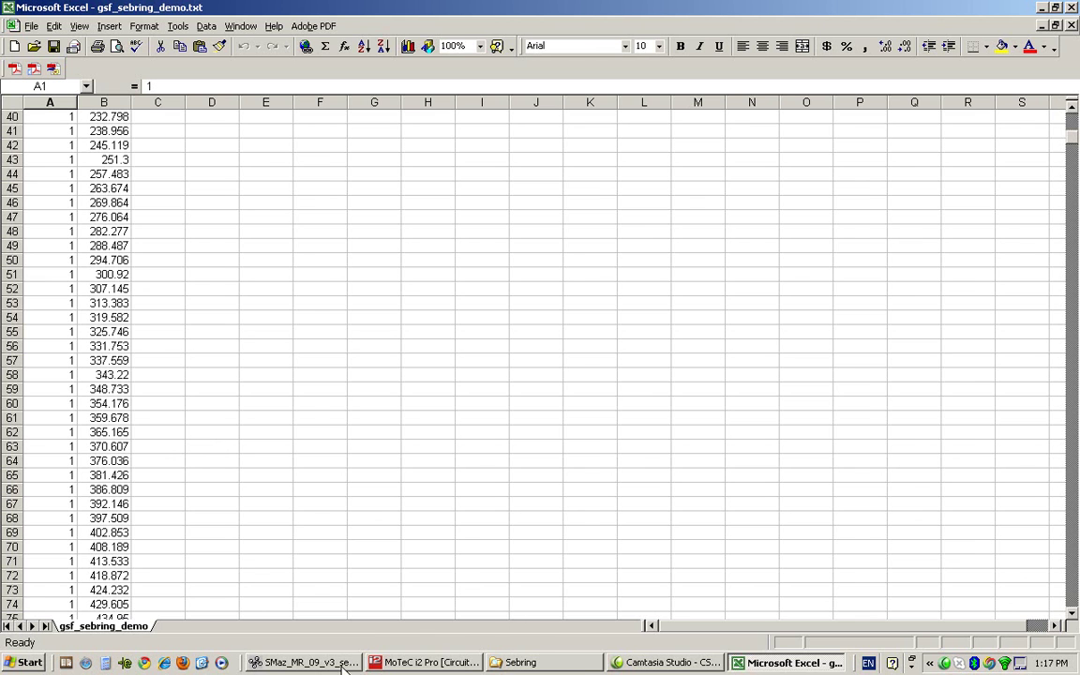
left_click(427, 663)
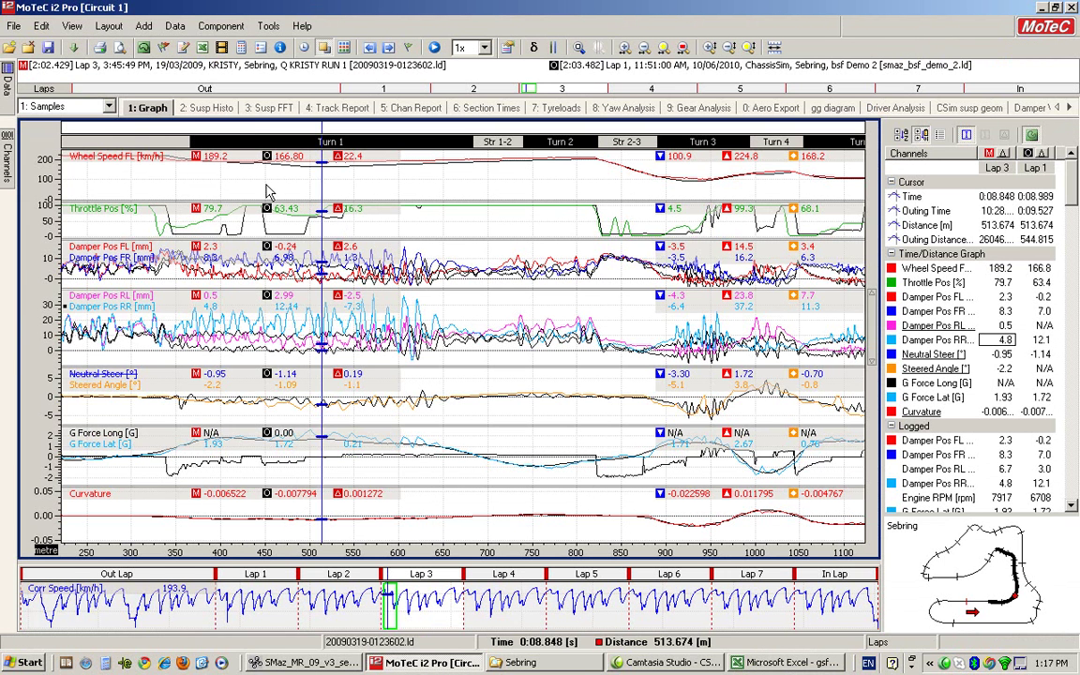
left_click(248, 178)
mouse_move(250, 178)
left_mouse_down()
mouse_move(265, 180)
mouse_move(254, 169)
mouse_move(235, 176)
mouse_move(260, 177)
left_mouse_up()
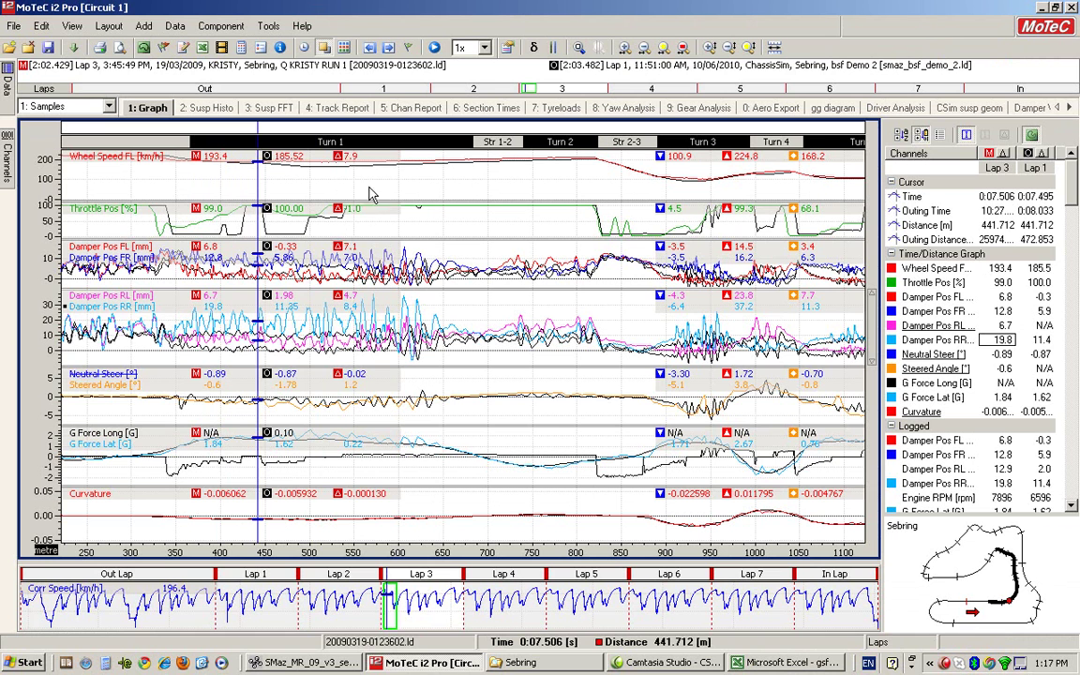
mouse_move(356, 186)
left_mouse_down()
mouse_move(344, 190)
mouse_move(363, 193)
left_mouse_up()
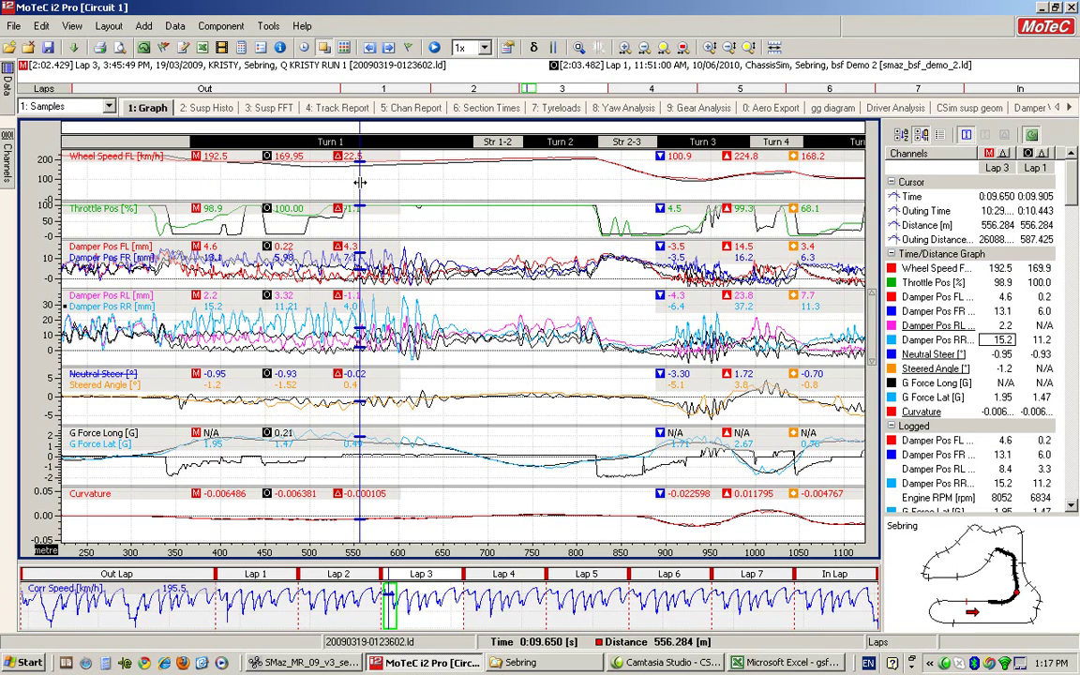
- Return to gsf_sebring_demo.txt in Excel and set the scale factors in cells A77 and A99 to 1.3
key("alt+Tab")
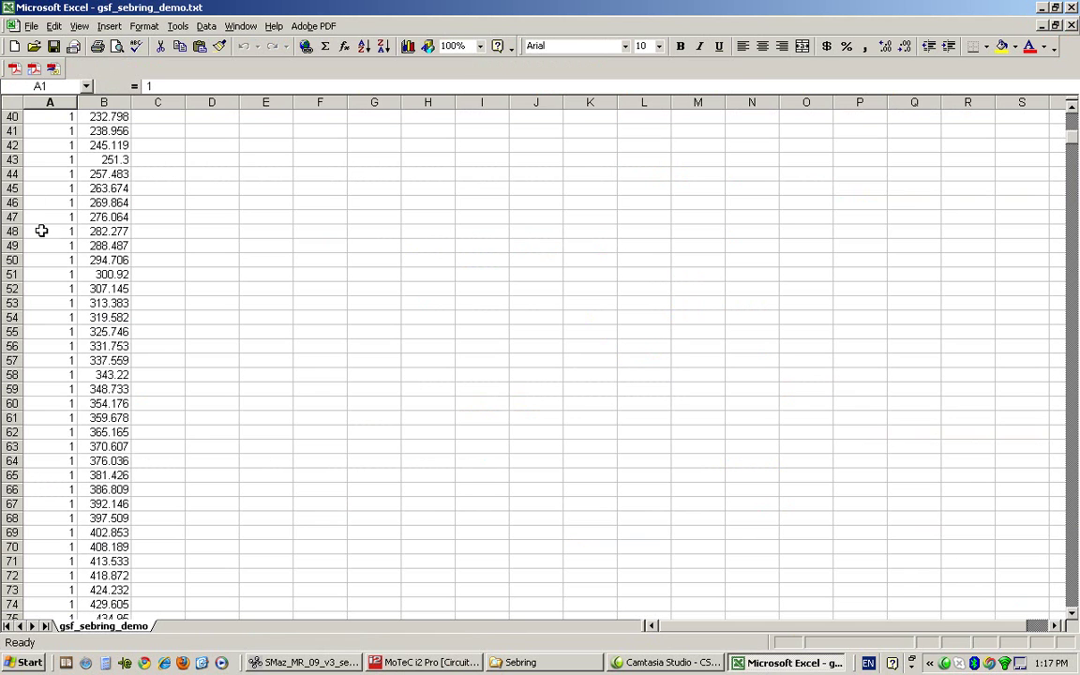
left_click(55, 296)
scroll(55, 298, "down", 4)
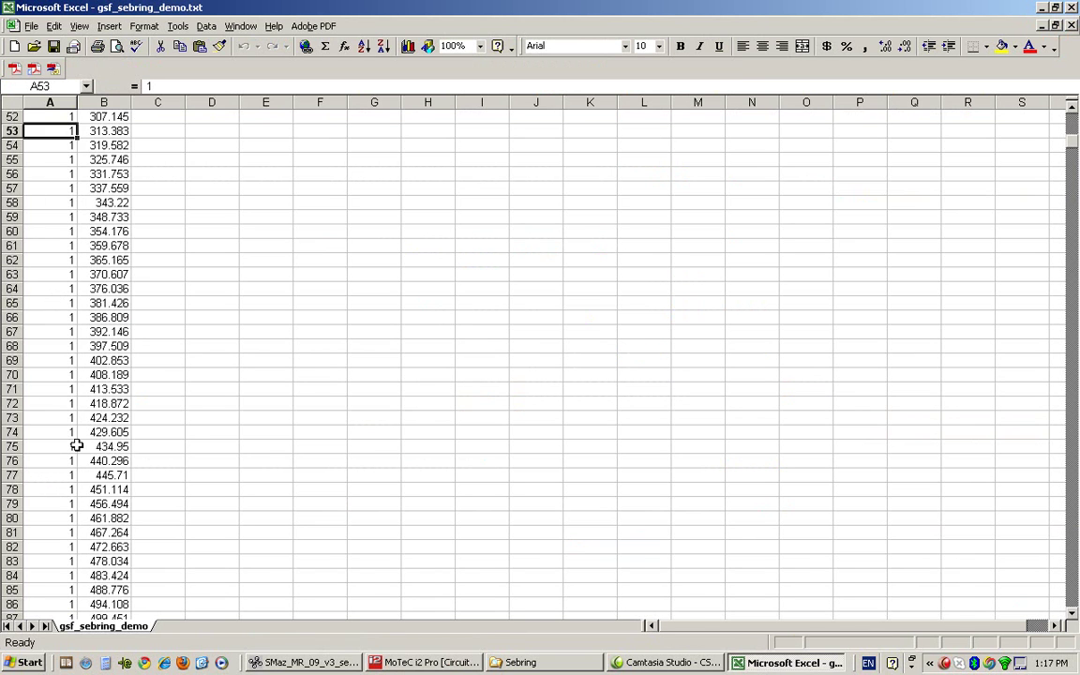
left_click(53, 475)
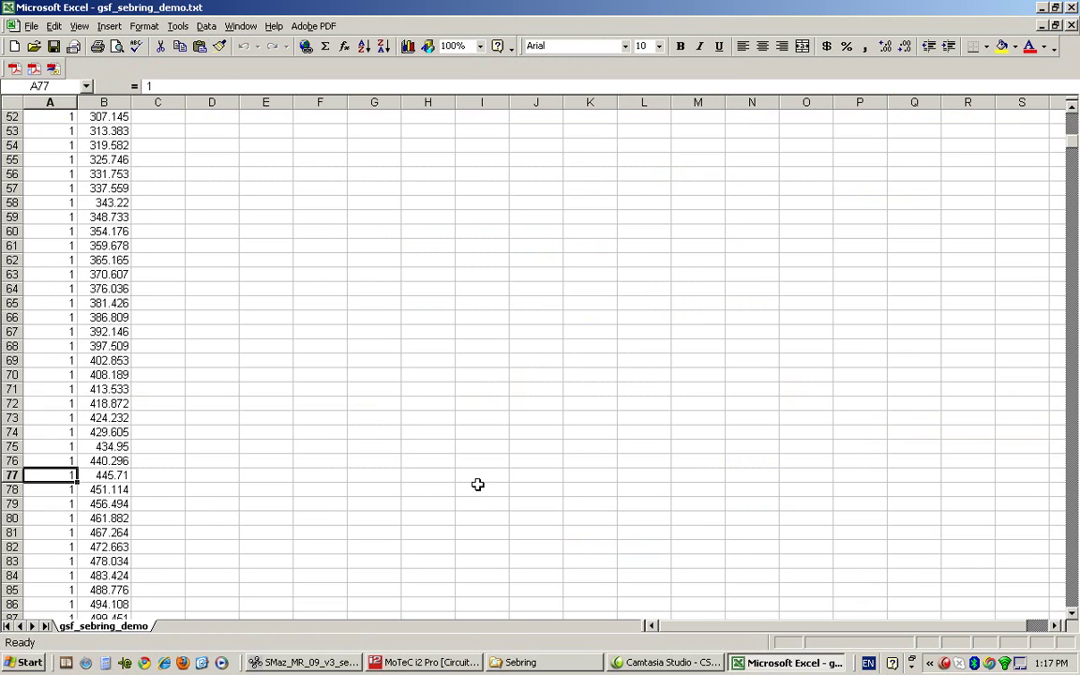
type("1.3")
scroll(420, 434, "down", 5)
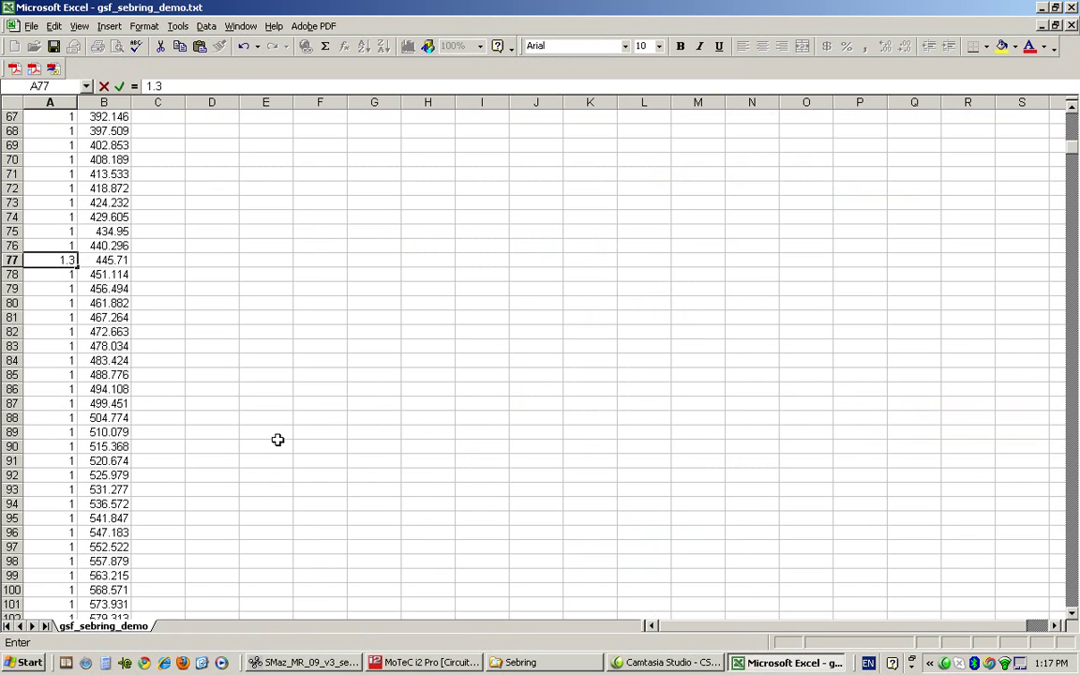
scroll(270, 459, "down", 1)
left_click(38, 533)
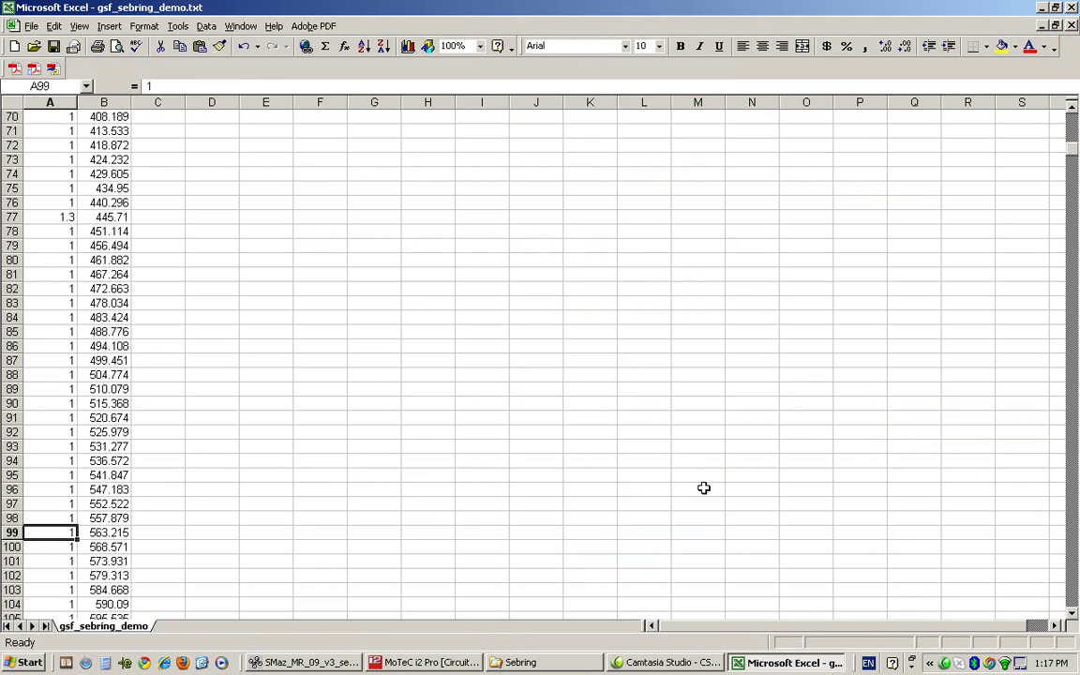
type("1/")
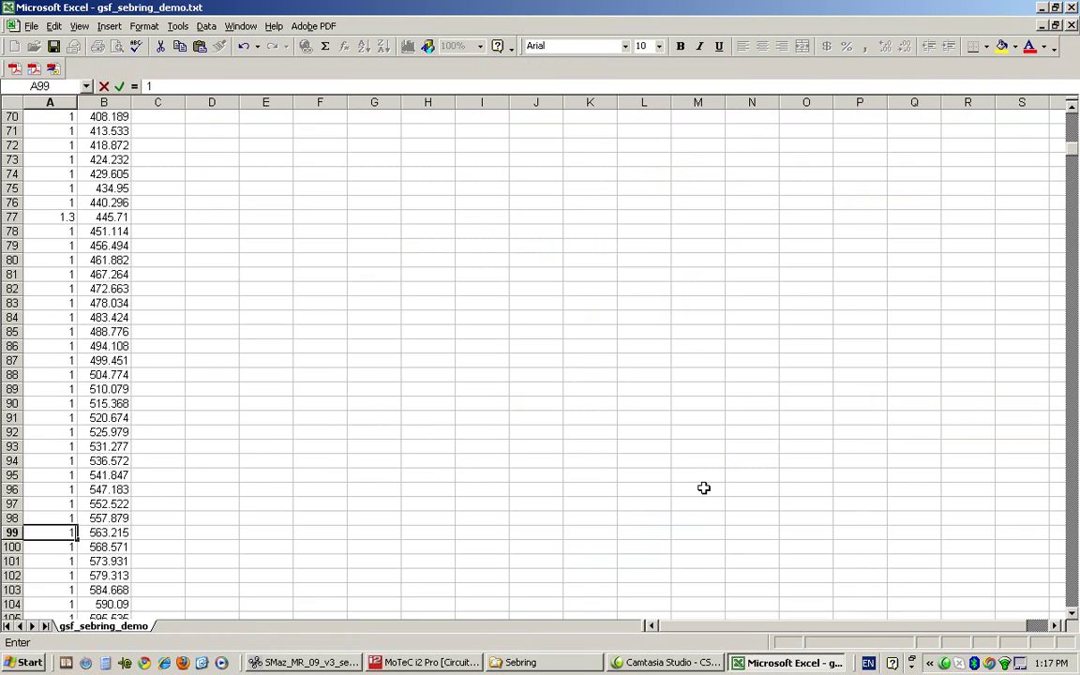
type("3")
key("ctrl+Return")
- Fill every cell from A77 to A99 with the scale factor 1.3 for the Turn 1 section
key("Up")
key("Up")
key("Up")
key("Up")
key("Up")
key("Up")
key("Up")
key("Up")
key("Up")
key("Up")
key("Up")
key("Up")
key("Up")
key("Up")
key("Up")
key("Up")
key("Up")
key("Up")
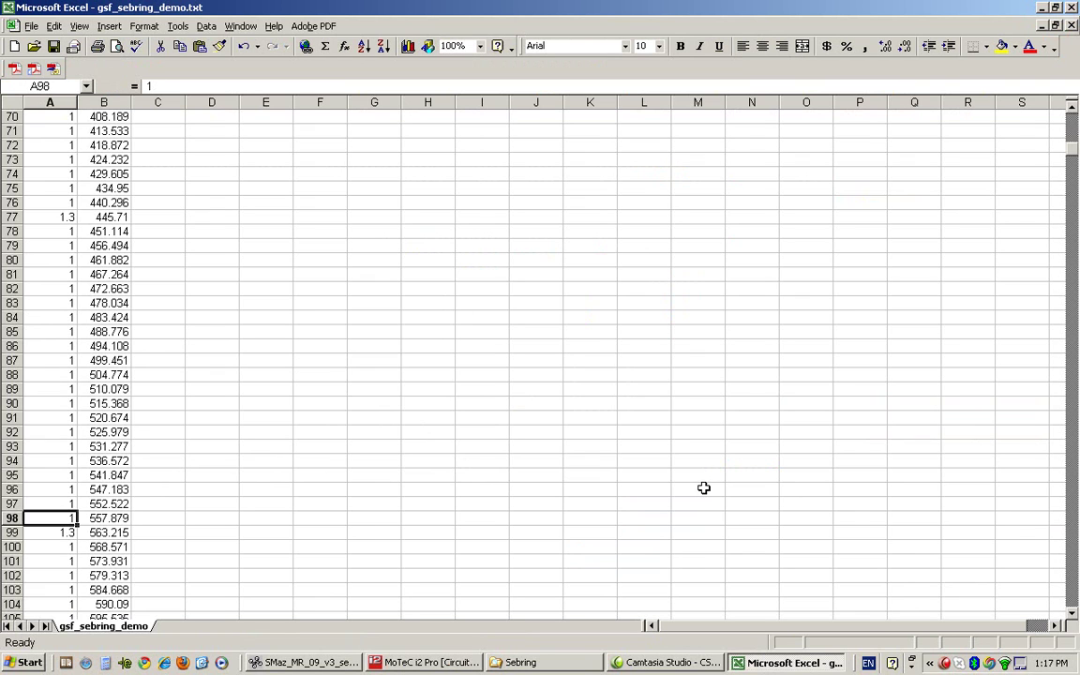
key("Up")
key("Up")
key("Up")
key("shift+Down")
key("shift+Down")
key("shift+Down")
key("shift+Down")
key("shift+Down")
key("shift+Down")
key("shift+Down")
key("shift+Down")
key("shift+Down")
key("shift+Down")
key("shift+Down")
key("shift+Down")
key("shift+Down")
key("shift+Down")
key("shift+Down")
key("shift+Down")
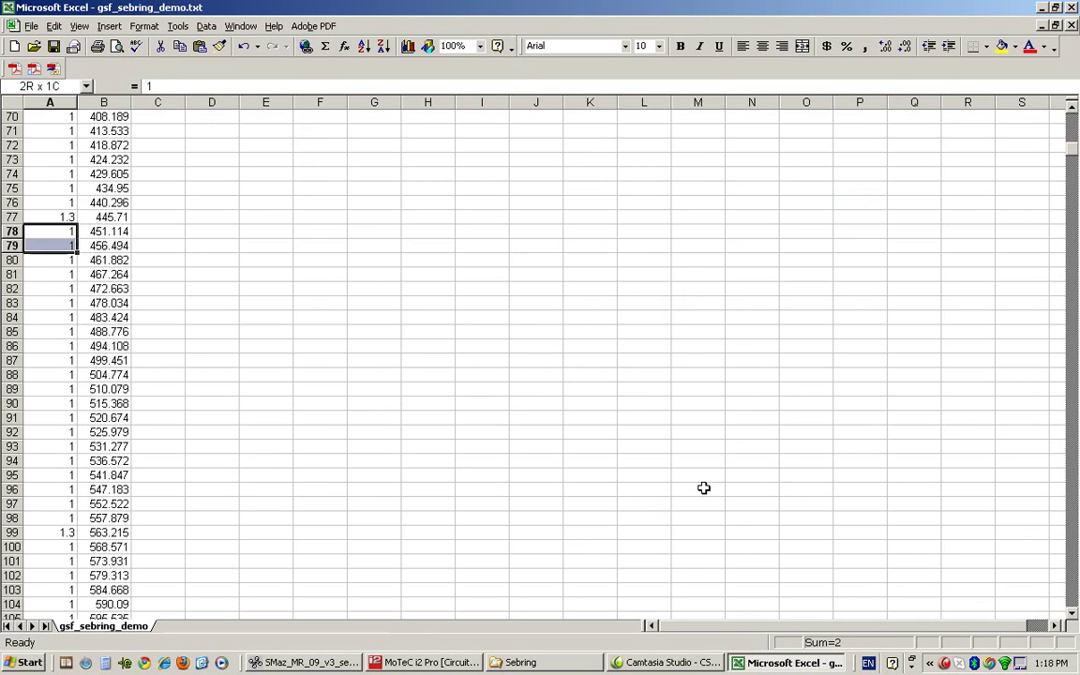
key("shift+Down")
key("shift+Down")
key("shift+Down")
key("shift+Down")
key("Delete")
left_click_drag(52, 217, 52, 530)
key("alt+e")
key("i")
key("s")
key("Return")
- Switch to MoTeC i2 Pro, check the distances around the Turn 17 speed discrepancy, and return to the Excel sheet
scroll(557, 427, "down", 13)
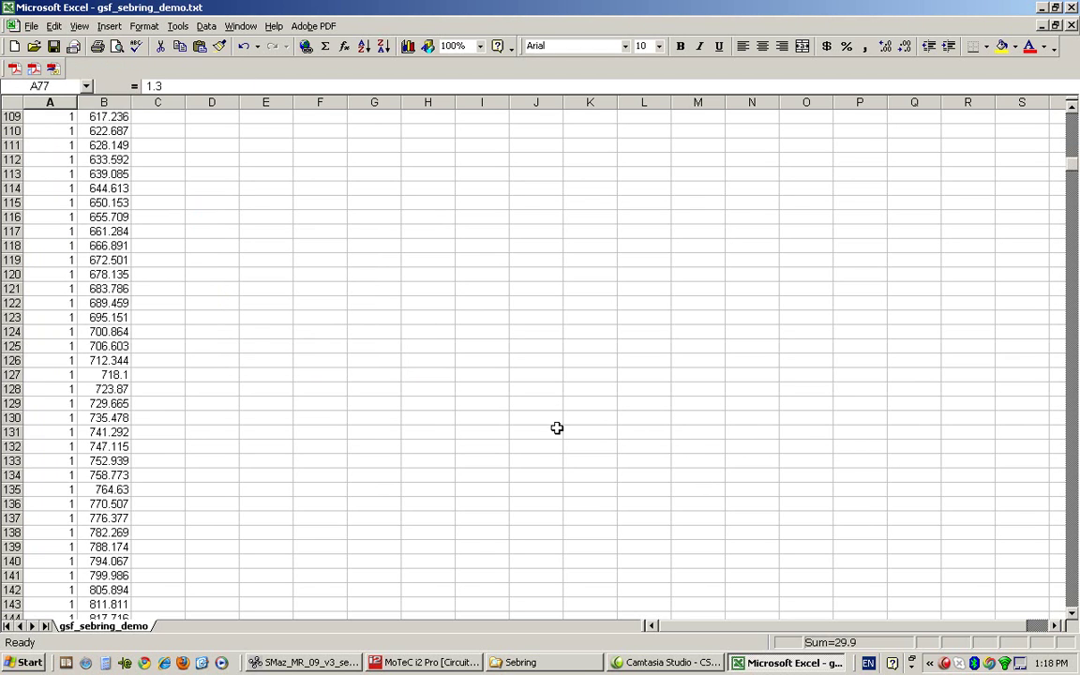
left_click(87, 490)
scroll(86, 488, "down", 20)
scroll(86, 488, "down", 20)
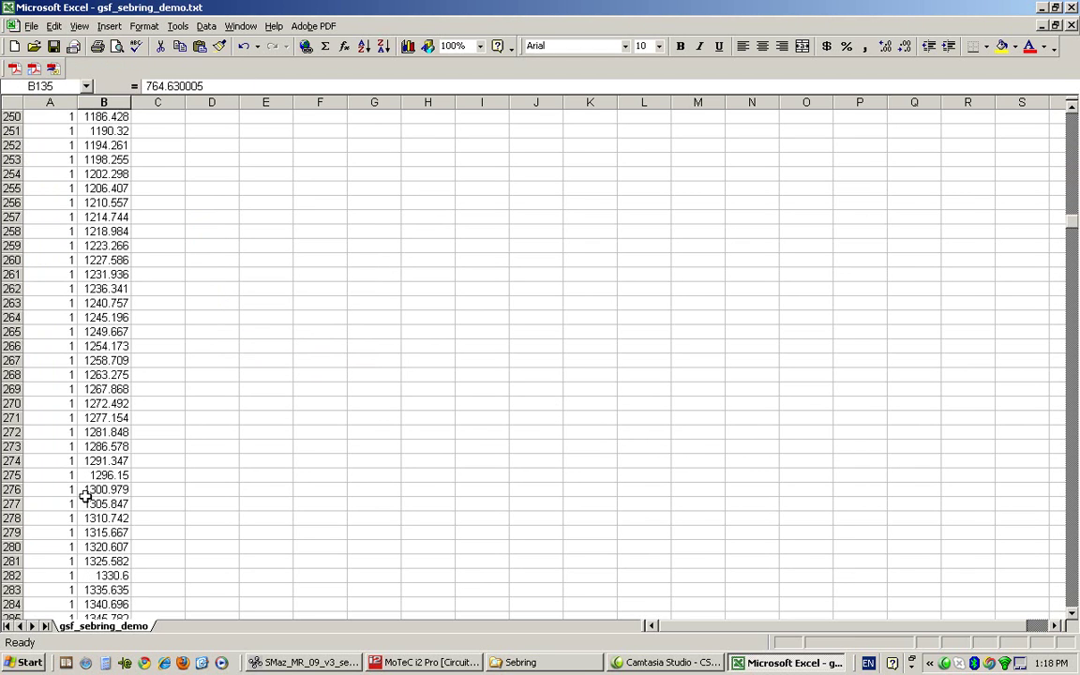
key("alt+Tab")
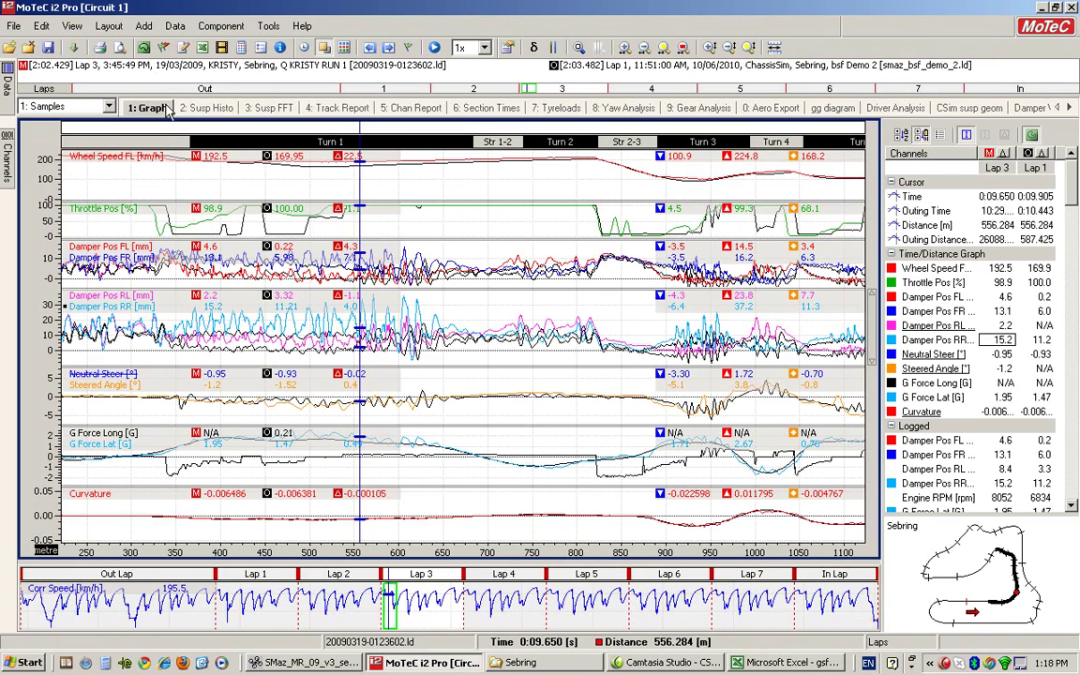
left_click(166, 146)
left_click_drag(754, 164, 850, 192)
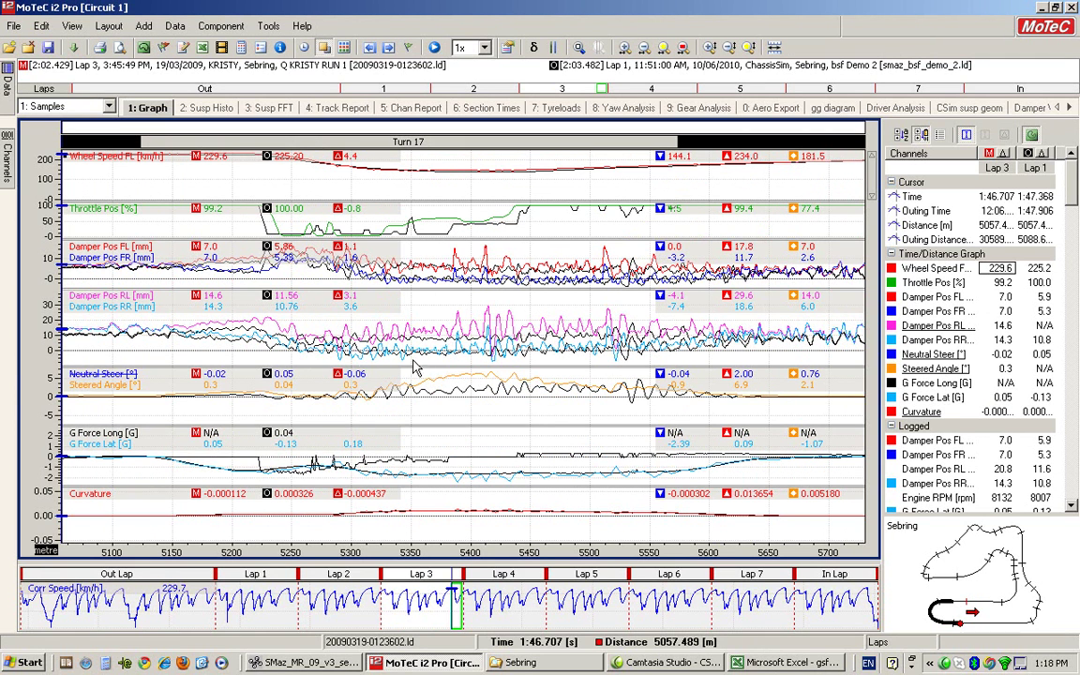
left_click(481, 182)
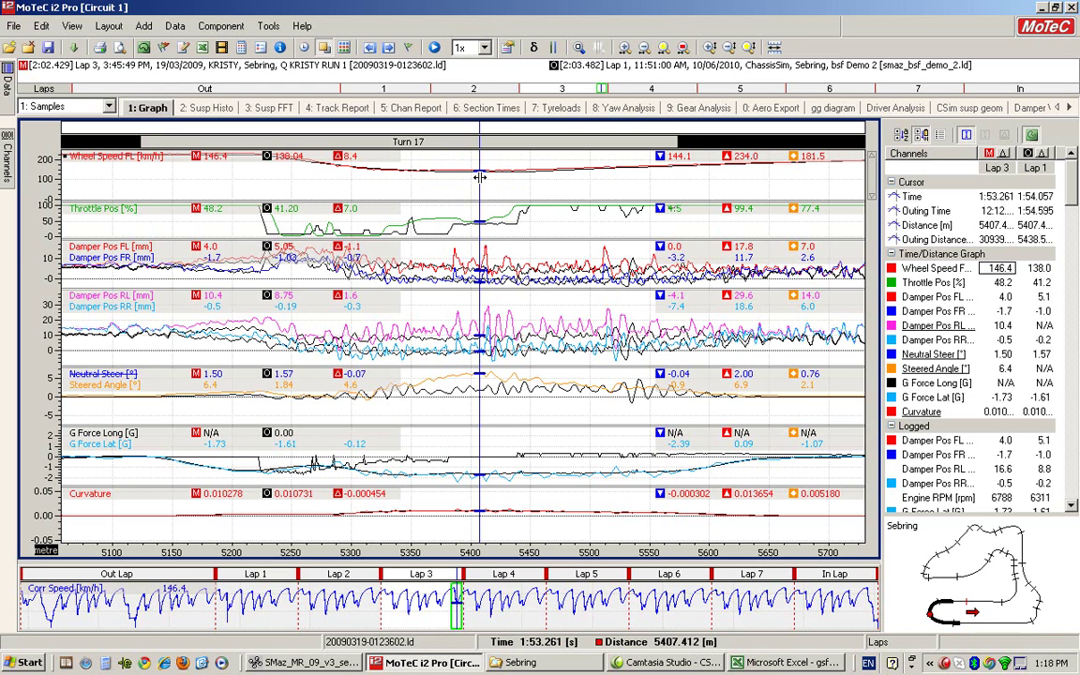
left_click_drag(480, 178, 460, 203)
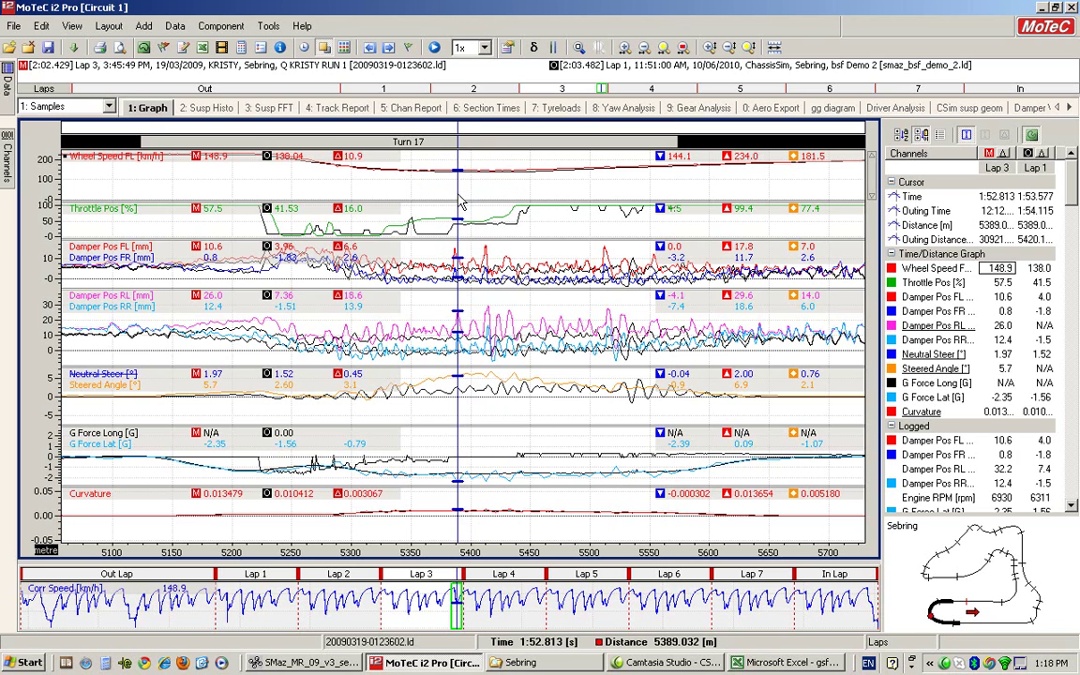
left_click(582, 668)
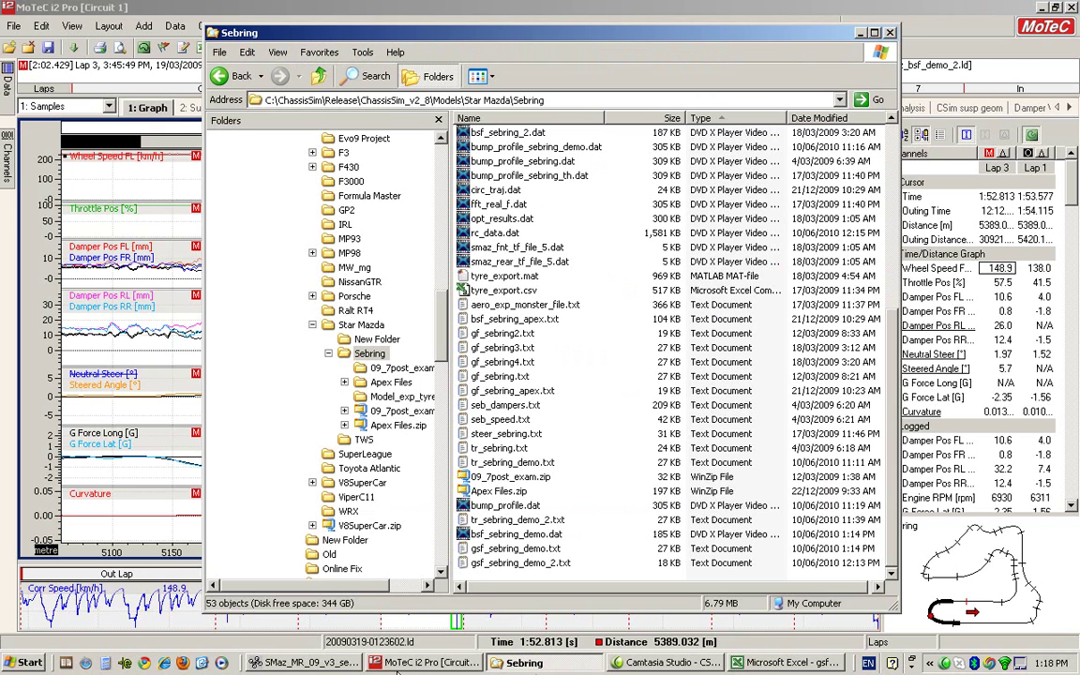
left_click(722, 663)
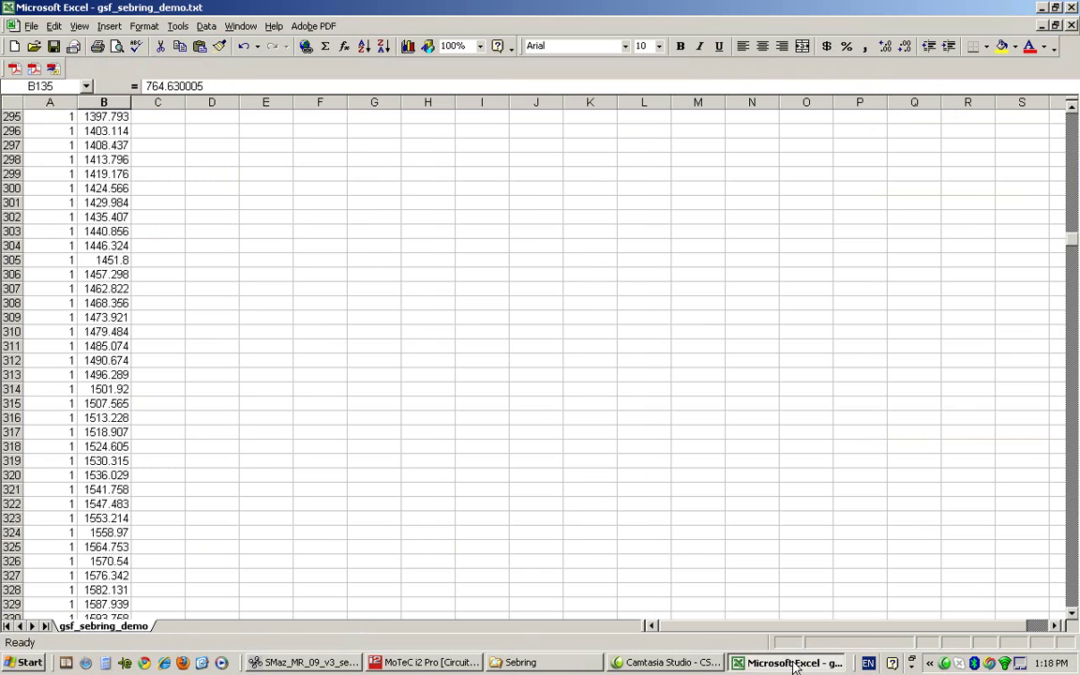
- Look down the distance column, and check in MoTeC i2 Pro the distances where the Turn 17 speed discrepancy starts and ends
scroll(246, 451, "down", 10)
scroll(246, 451, "down", 20)
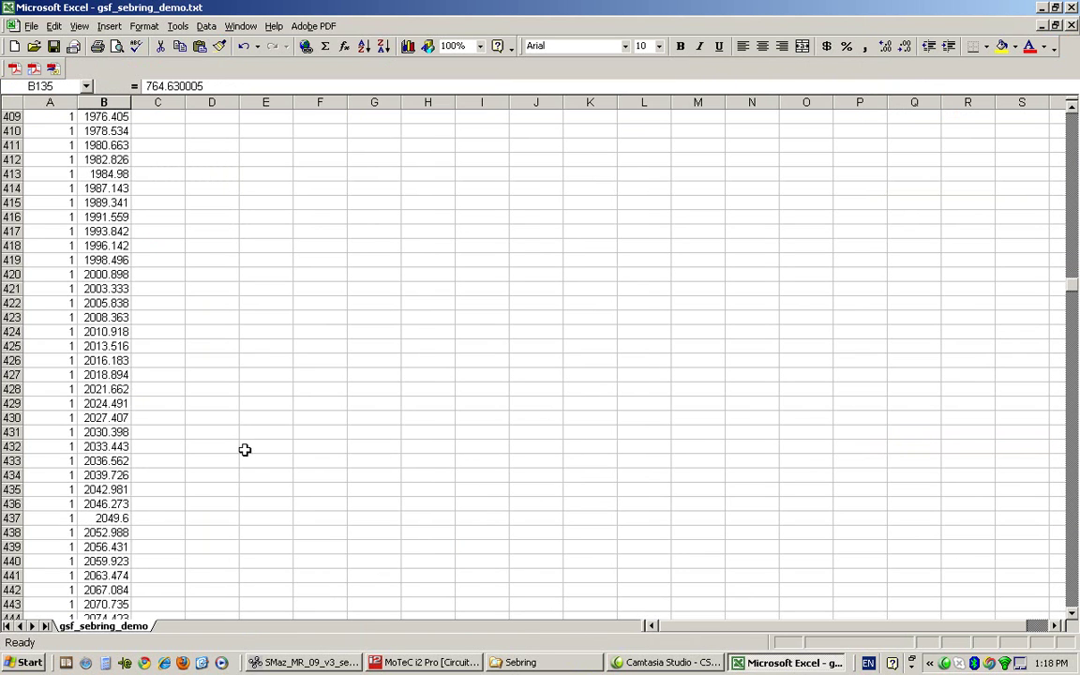
scroll(244, 445, "down", 20)
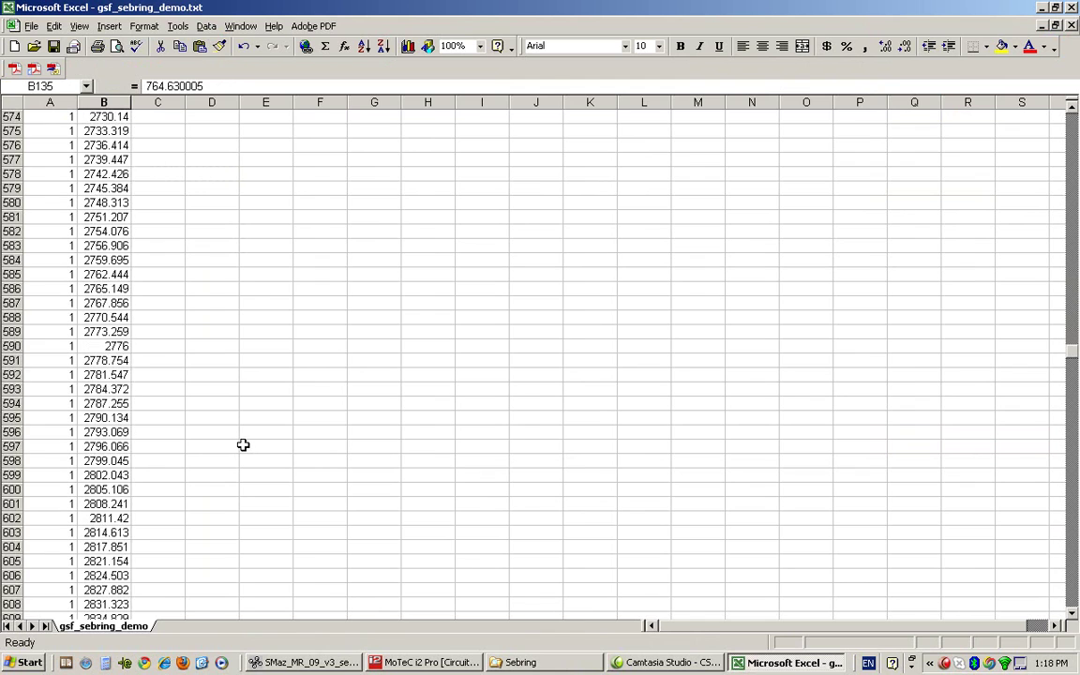
left_click(430, 663)
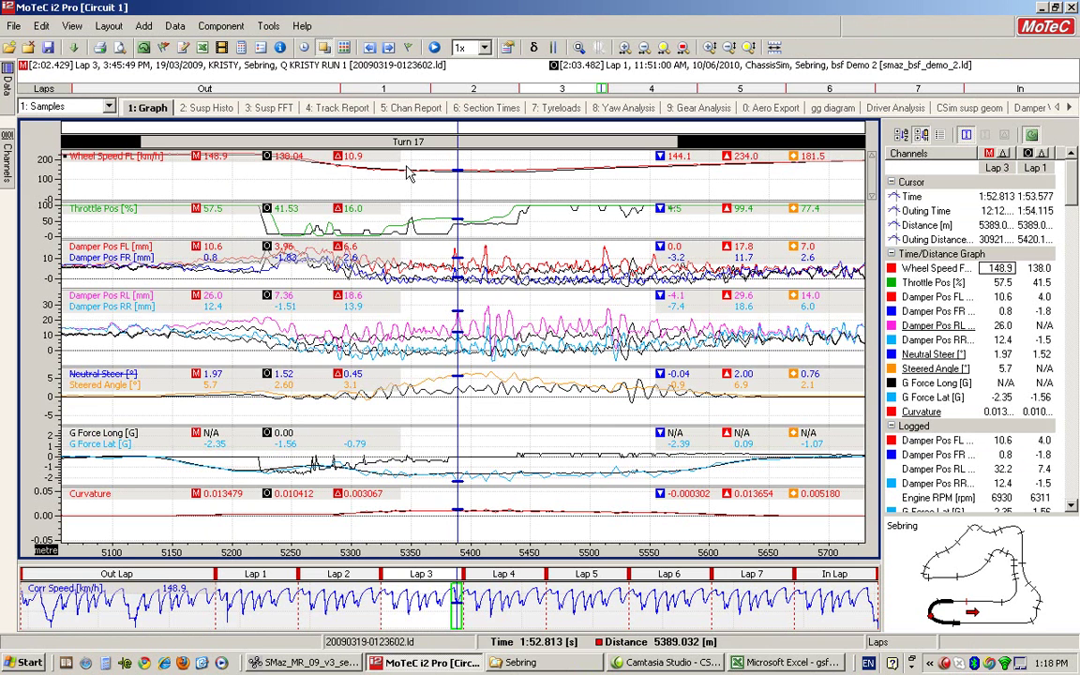
left_click(403, 185)
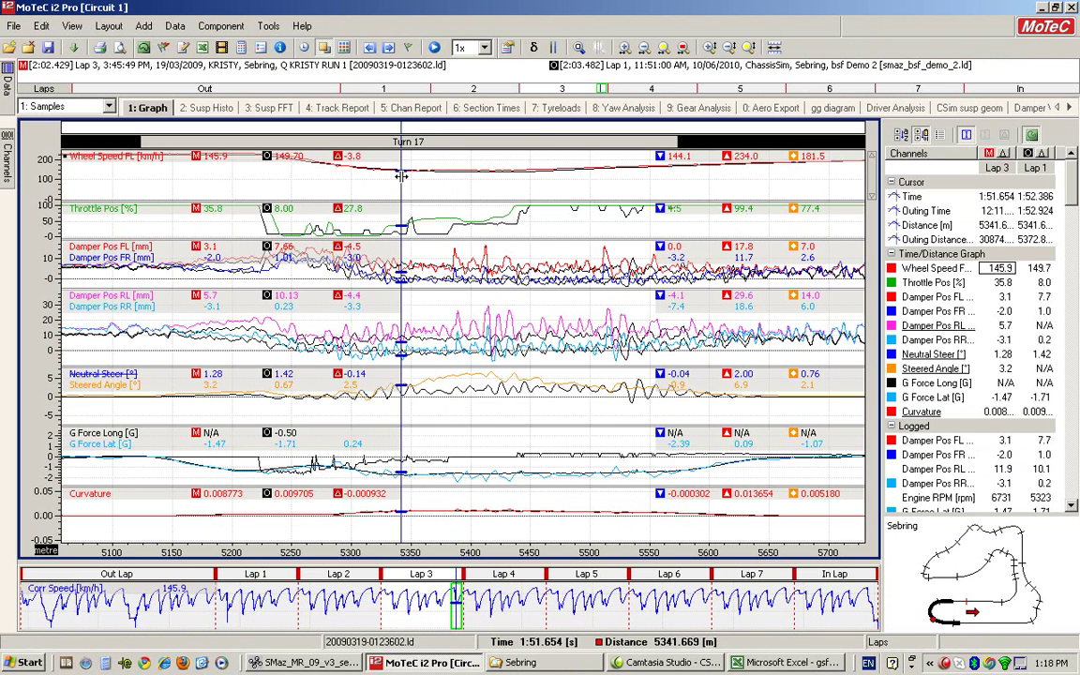
left_click(527, 181)
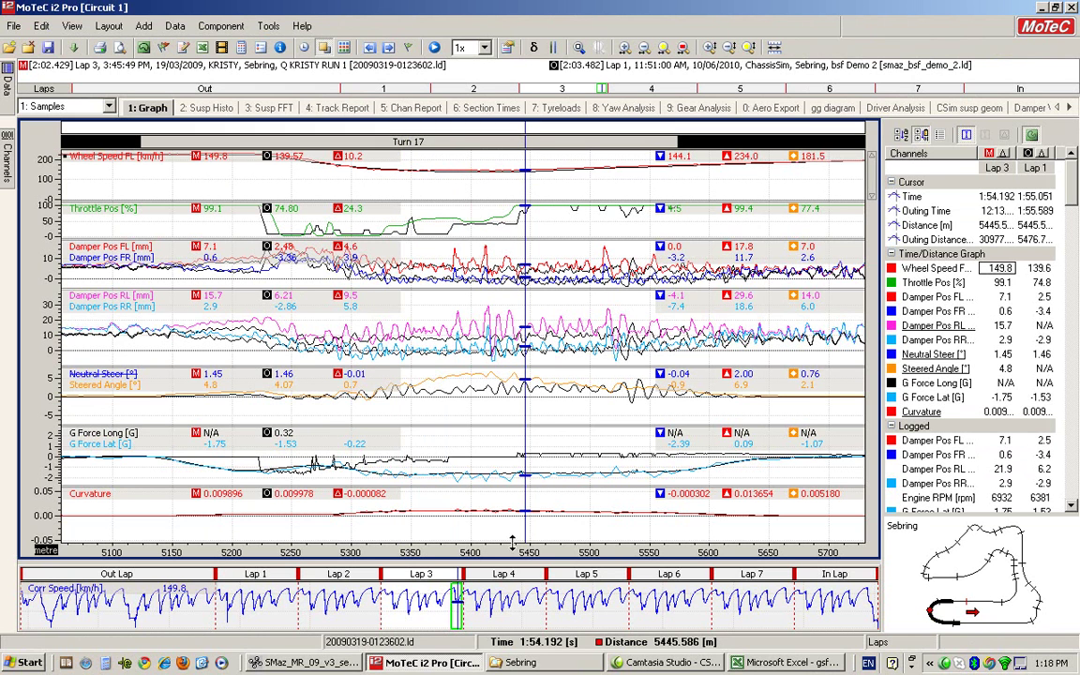
- Return to the Excel sheet and set the scale factor in cell A1116, at the start of the Turn 17 section, to 1.2
left_click(774, 663)
scroll(183, 367, "down", 20)
scroll(183, 369, "down", 20)
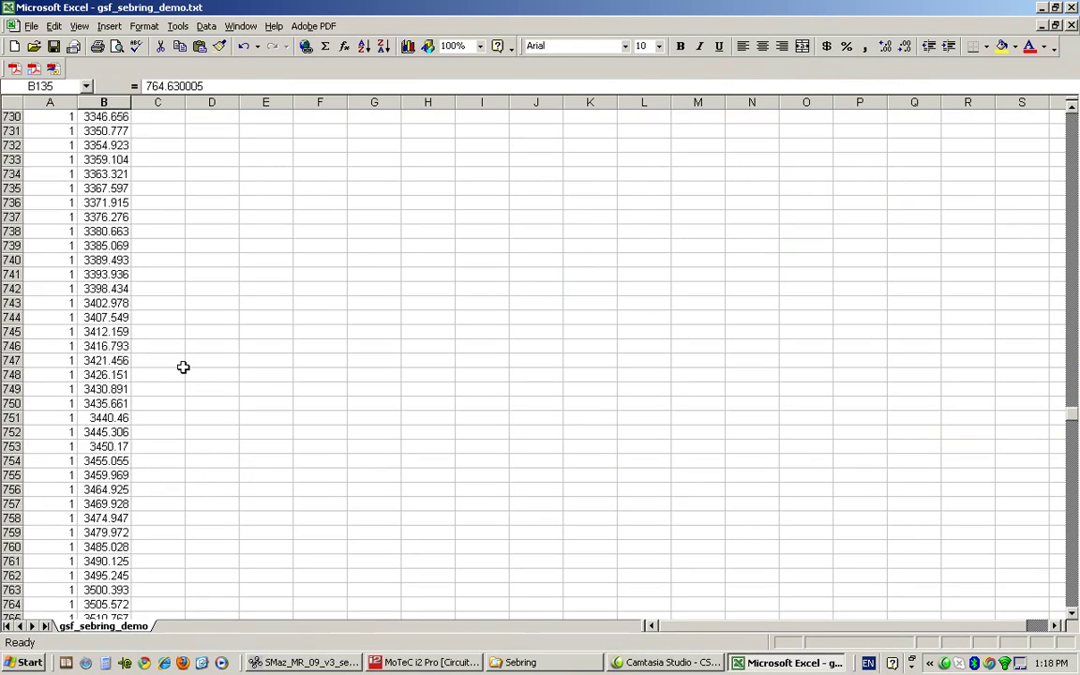
scroll(183, 368, "down", 20)
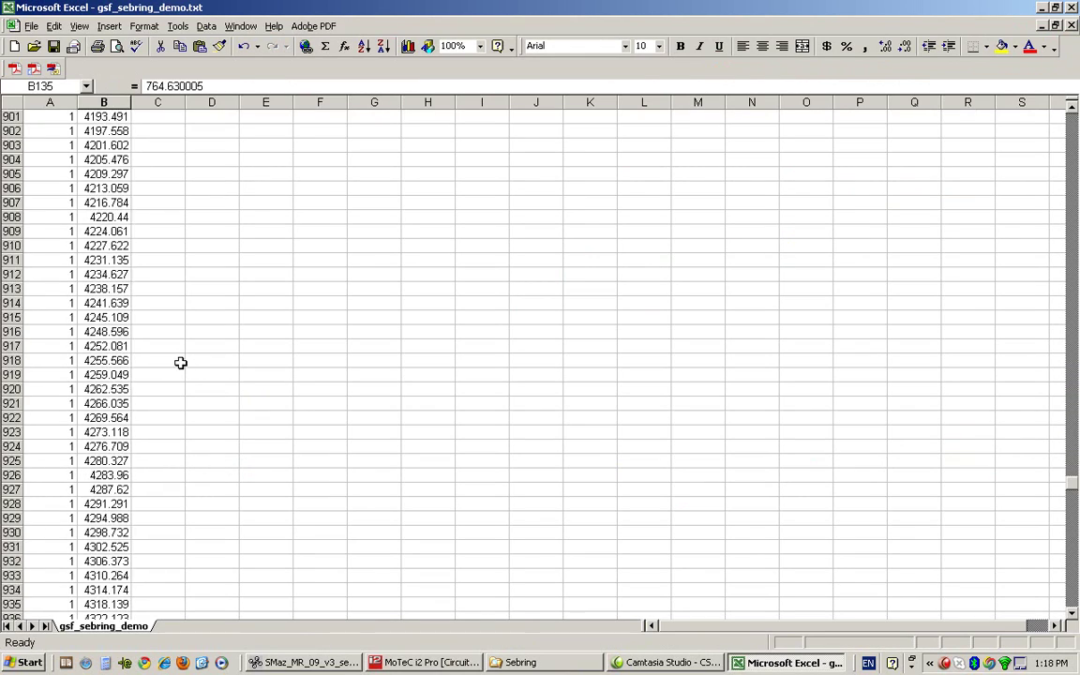
scroll(179, 364, "down", 20)
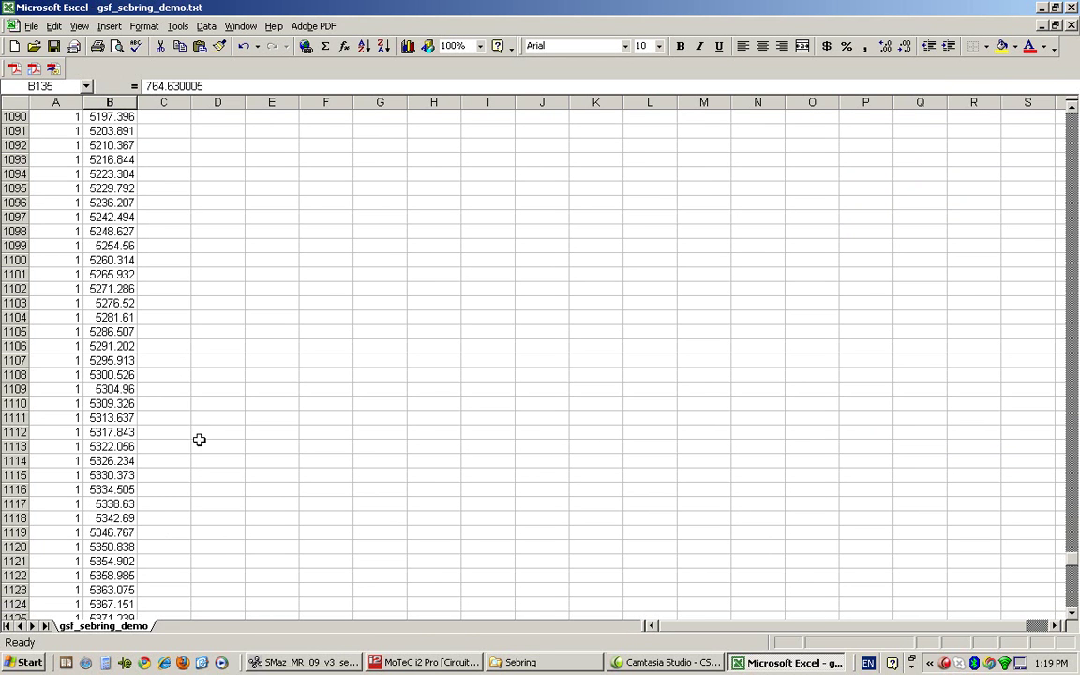
left_click(58, 489)
type("1")
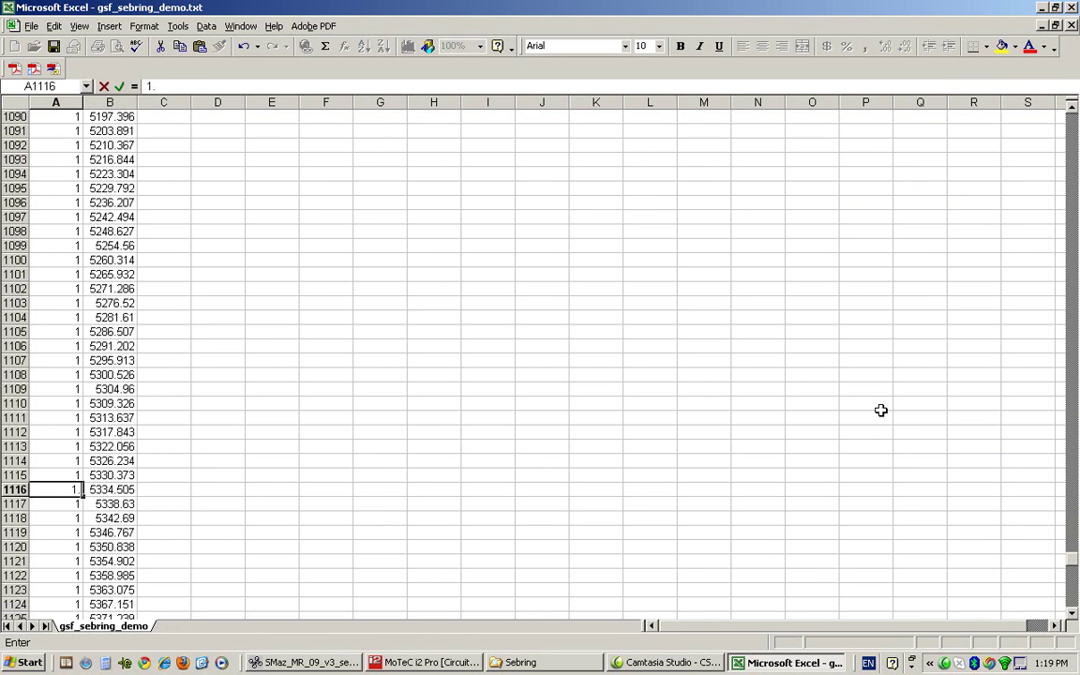
scroll(620, 398, "down", 5)
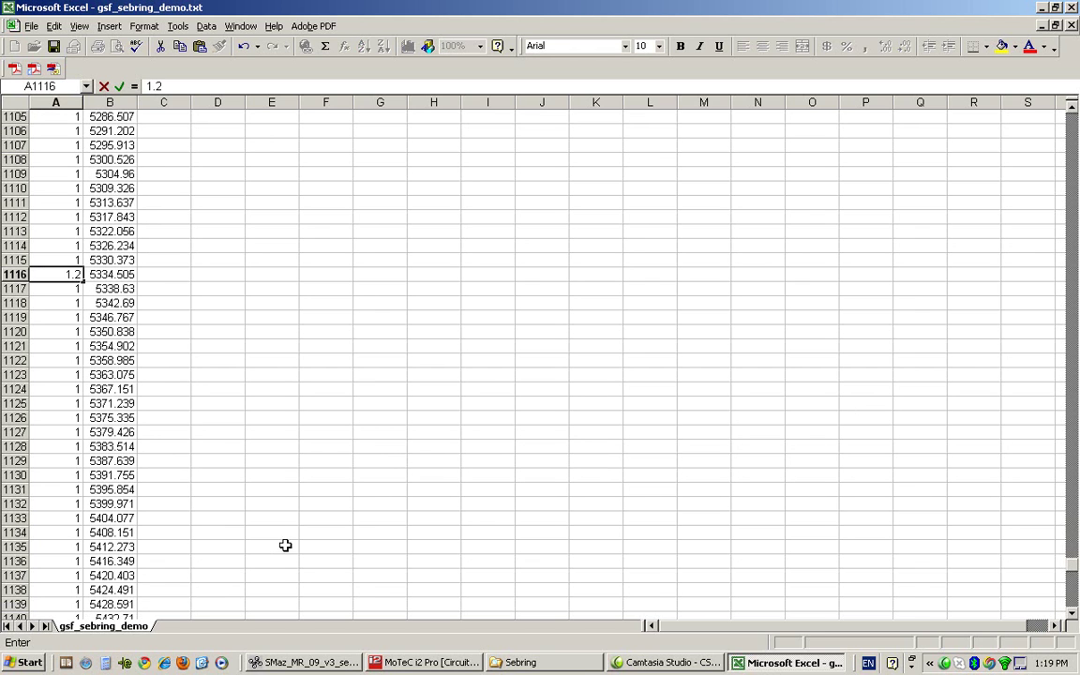
type(".2")
key("Return")
- Set the scale factor in cell A1144, at the end of the Turn 17 section, to 1.2
scroll(285, 543, "down", 2)
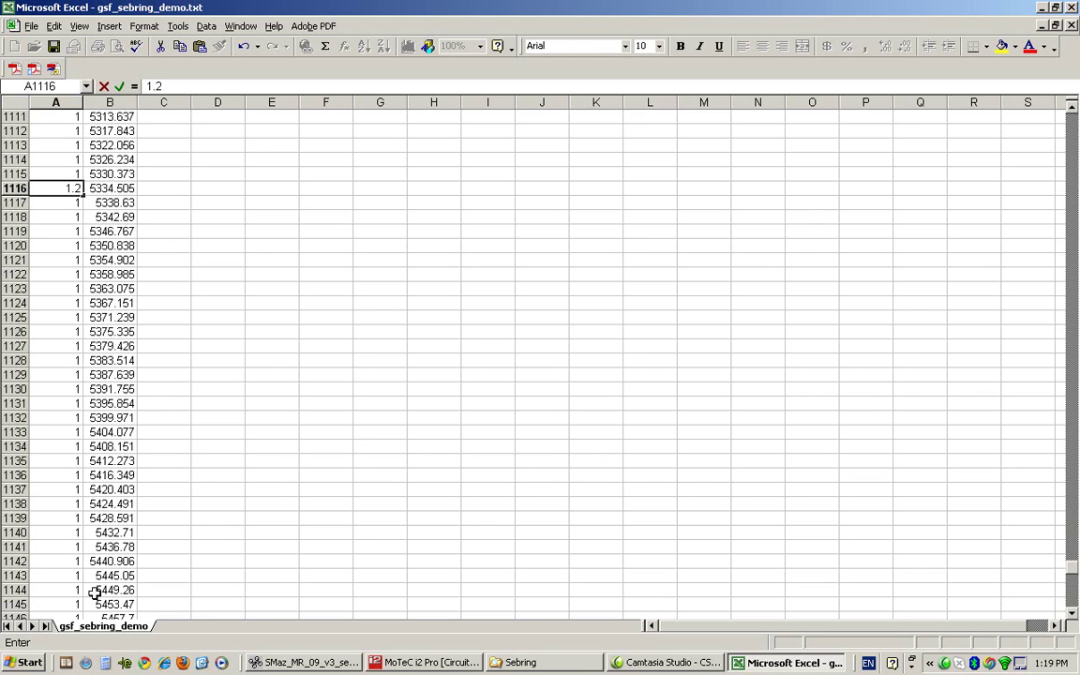
left_click(58, 590)
type("1.2")
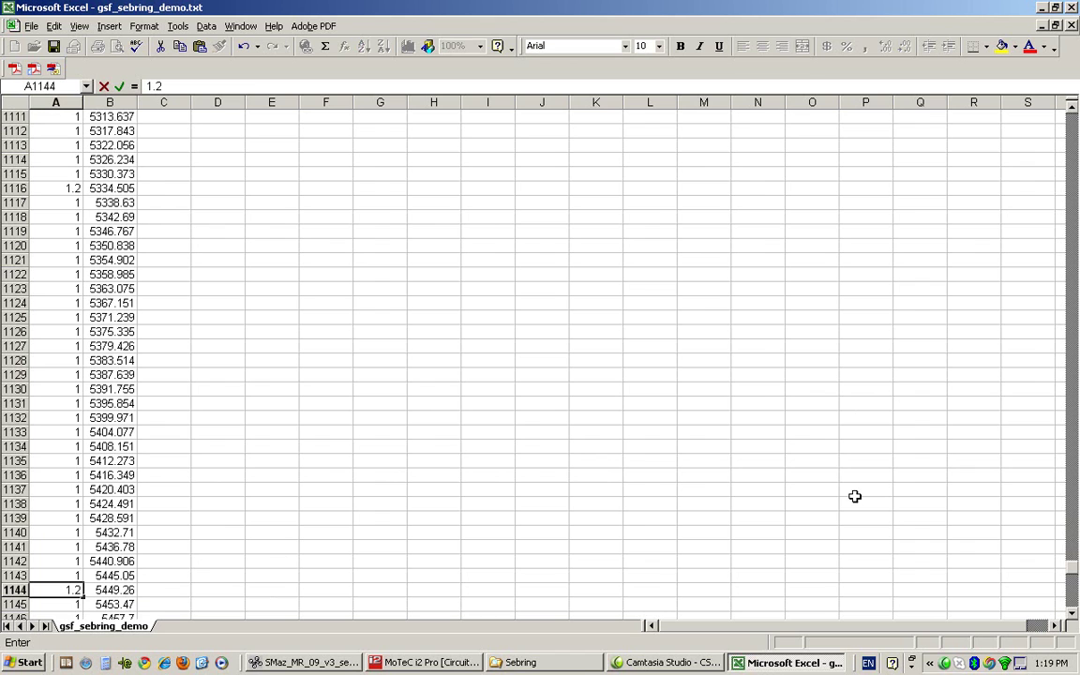
key("Up")
- Clear cells A1117 to A1143 and fill A1116 to A1144 with the scale factor 1.2 as a series
left_click_drag(68, 204, 57, 574)
key("Delete")
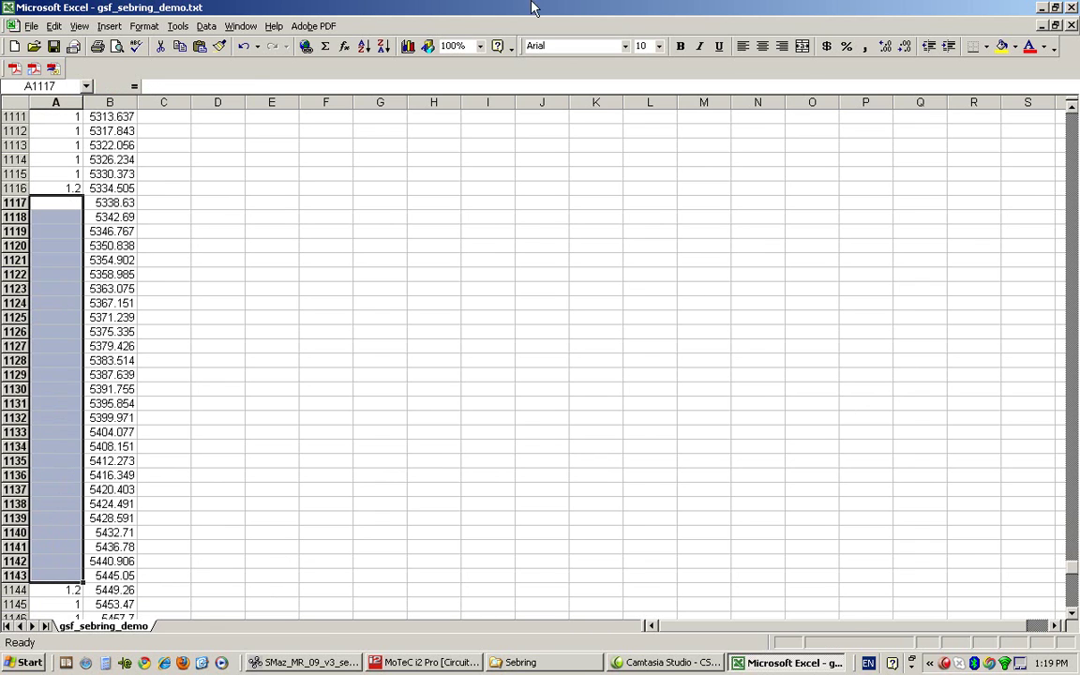
left_click_drag(69, 190, 44, 583)
key("alt+e")
key("i")
key("s")
key("Return")
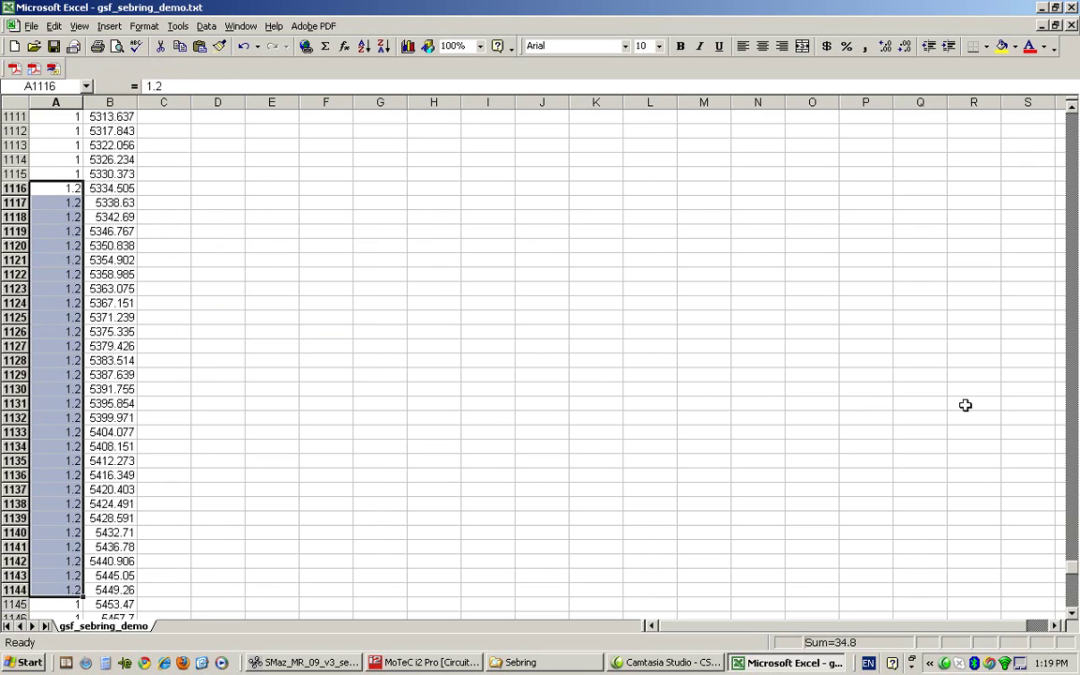
- Save the sheet as gsf_sebring_demo_2.txt in tab-delimited text format, replacing the existing file, and minimize Excel
left_click(31, 25)
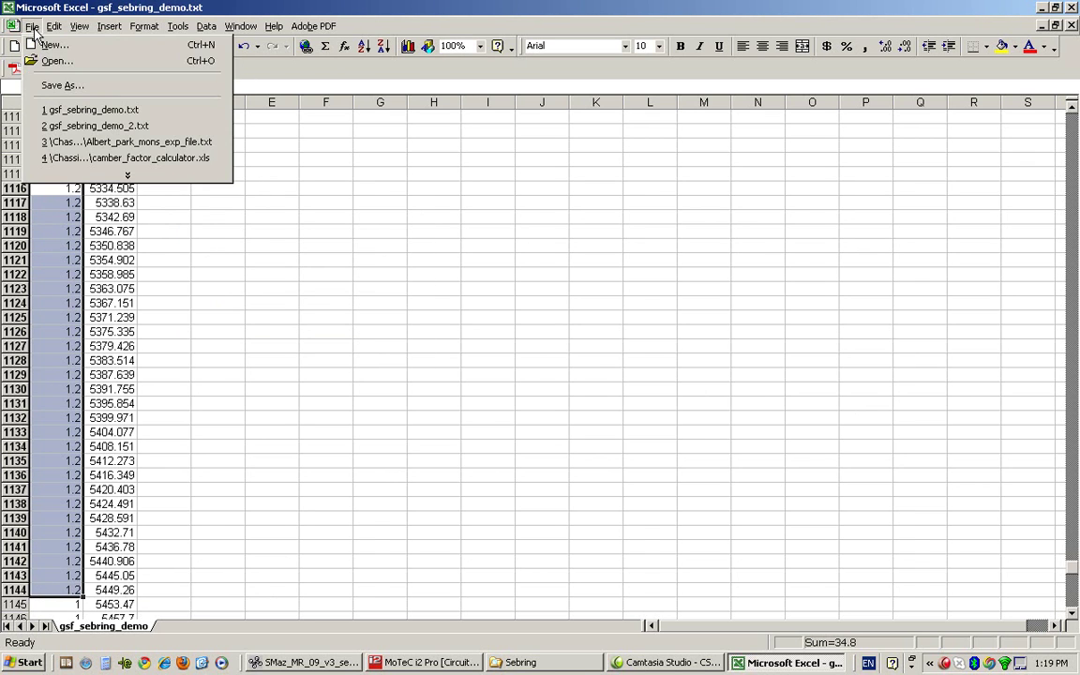
left_click(62, 85)
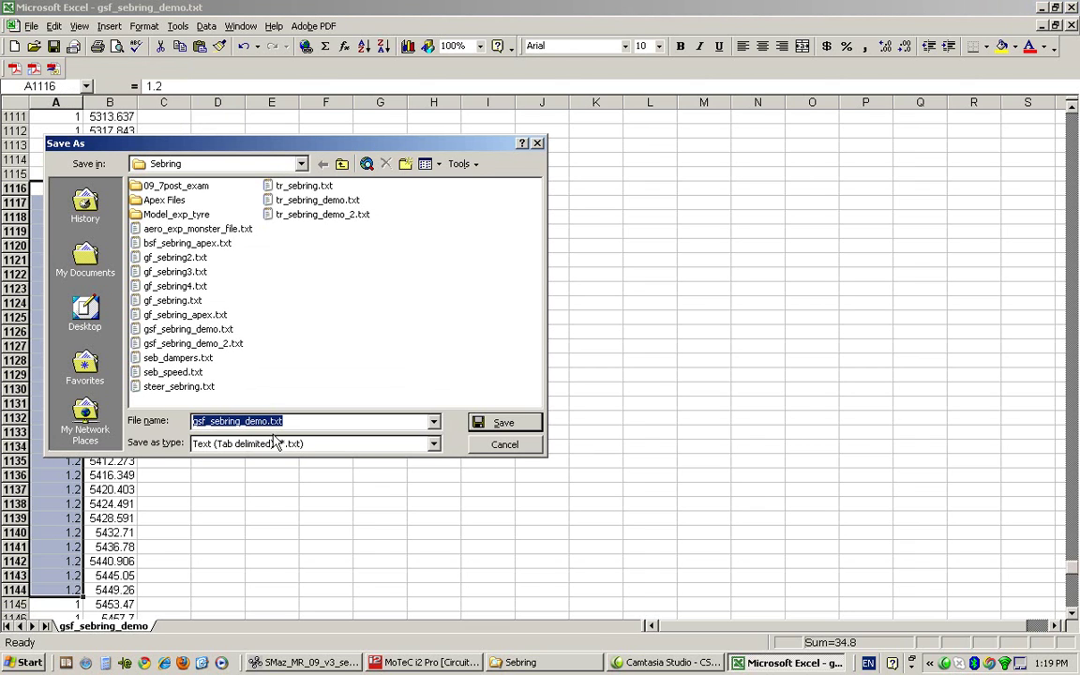
left_click(268, 421)
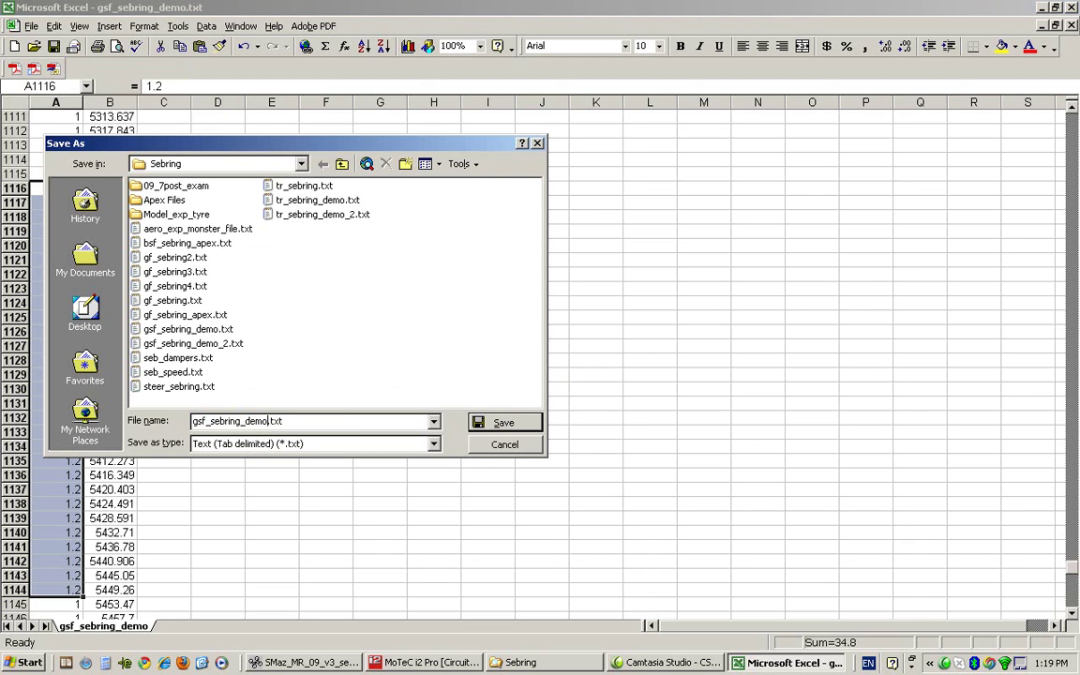
key("Return")
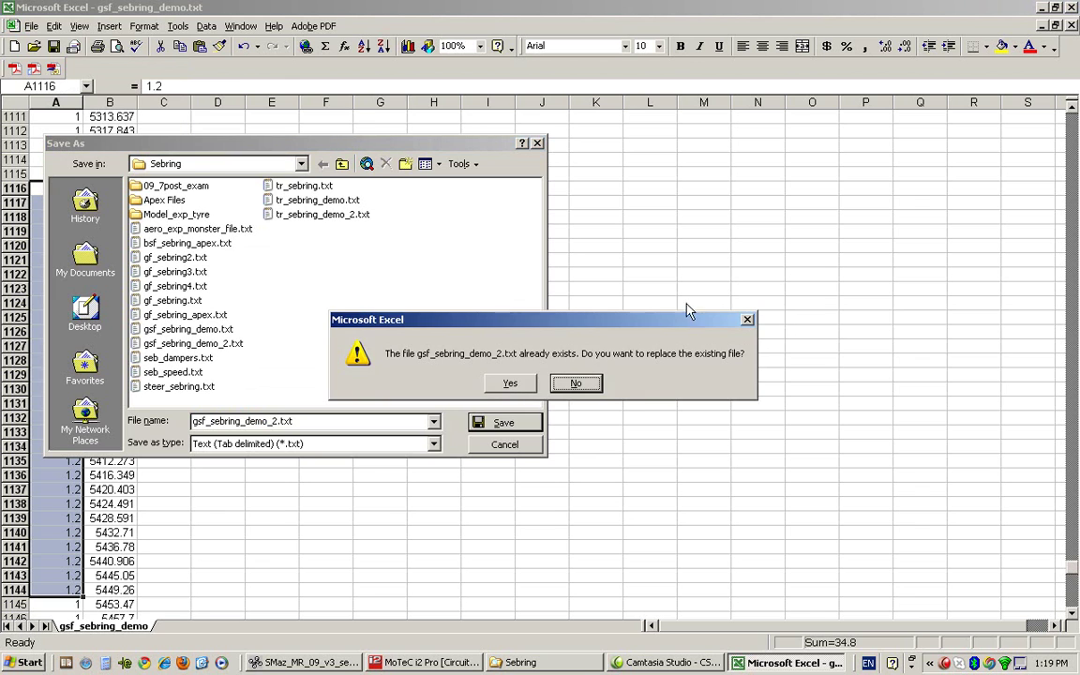
left_click(516, 383)
left_click(474, 397)
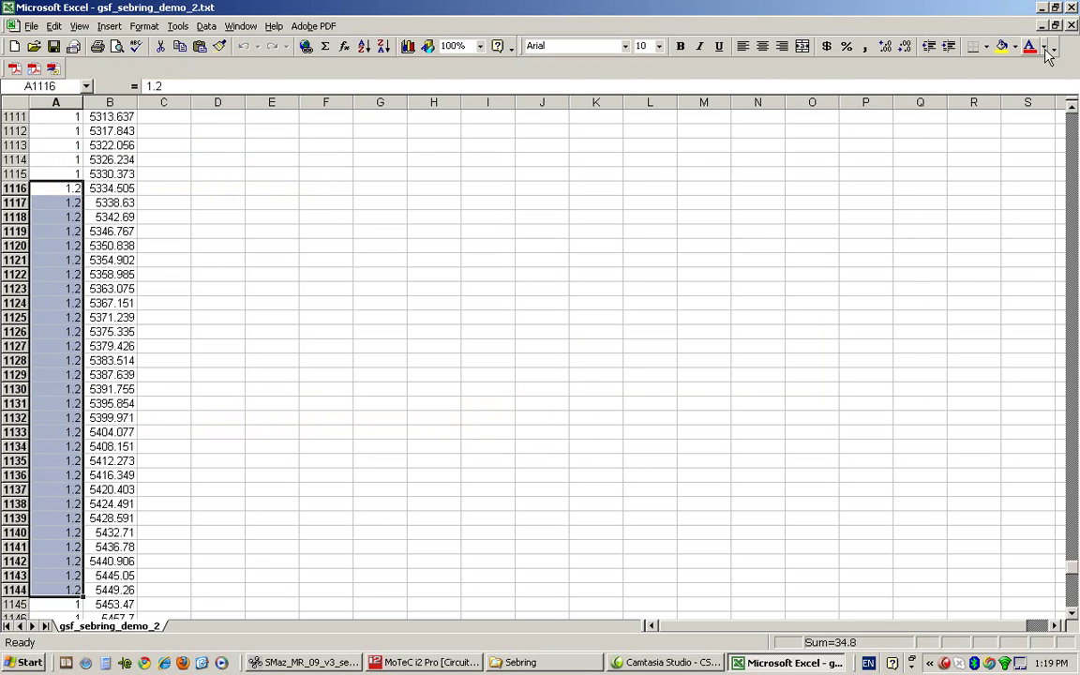
left_click(1041, 8)
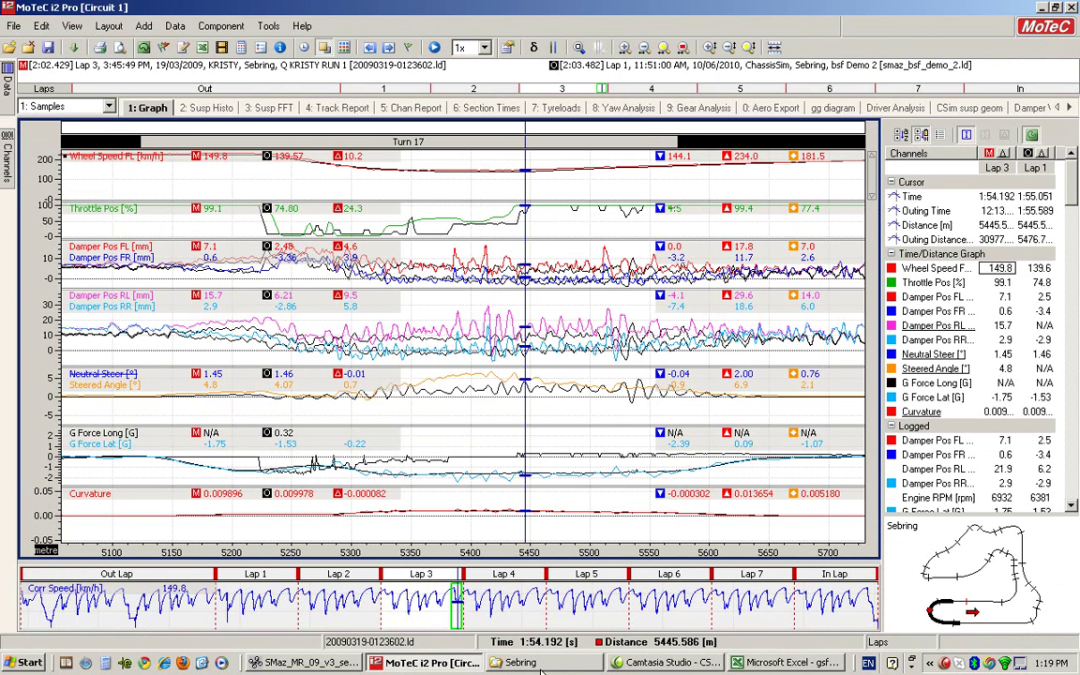
- Switch to ChassisSim, import a grip scale text file from the Sebring folder into the circuit data, and open the simulation dialog
left_click(304, 662)
left_click(95, 23)
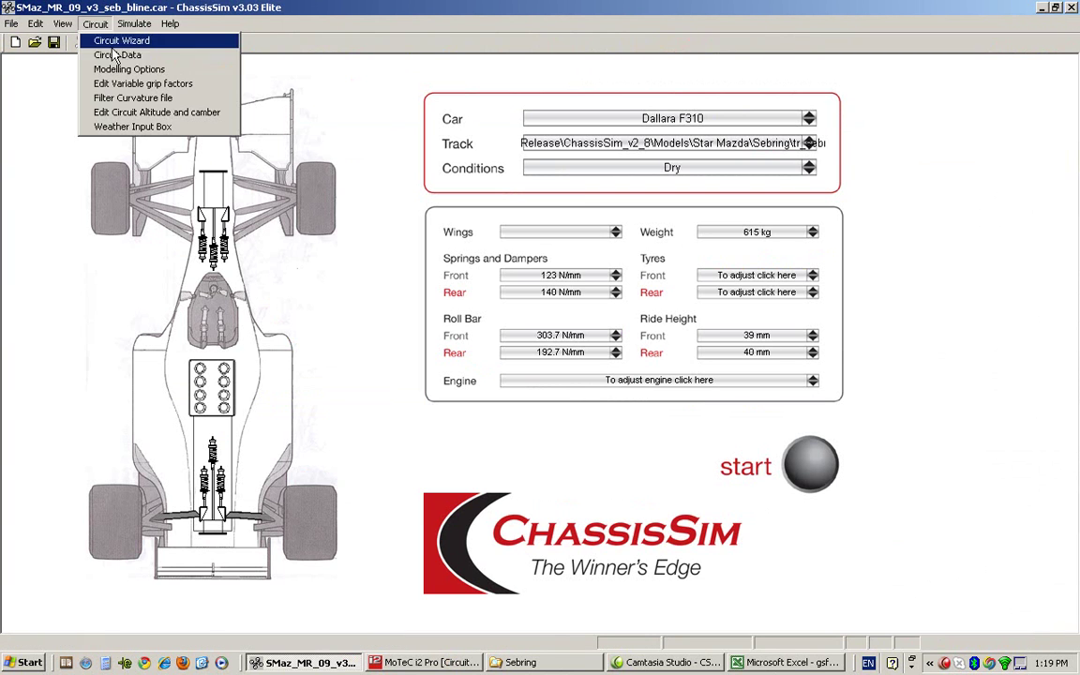
left_click(118, 56)
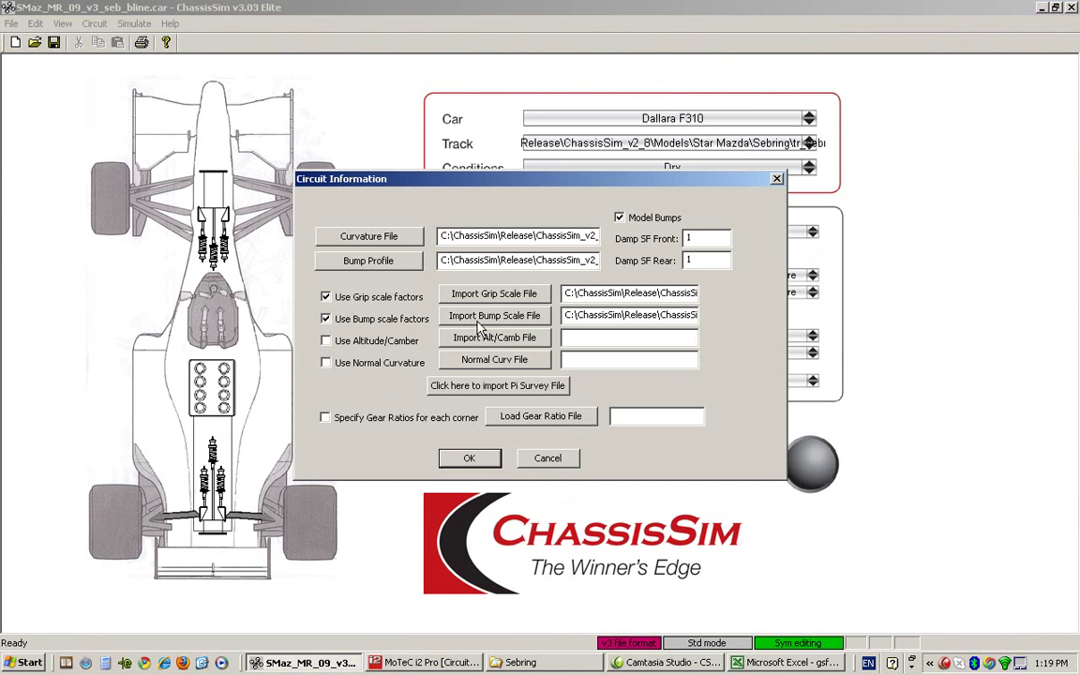
left_click(518, 294)
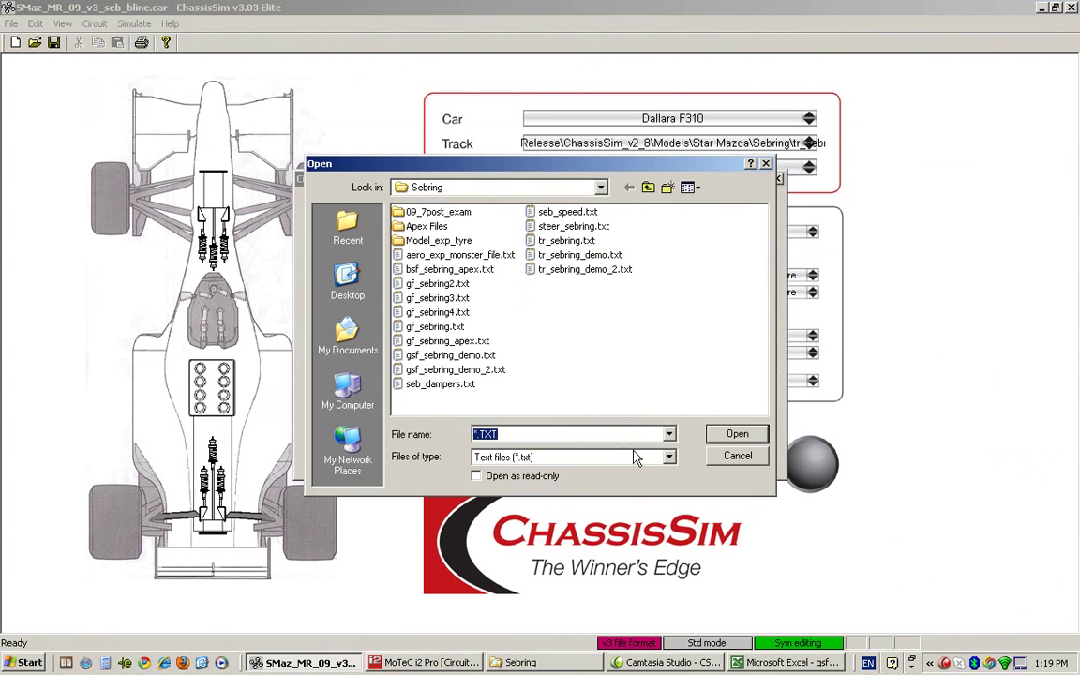
left_click(627, 457)
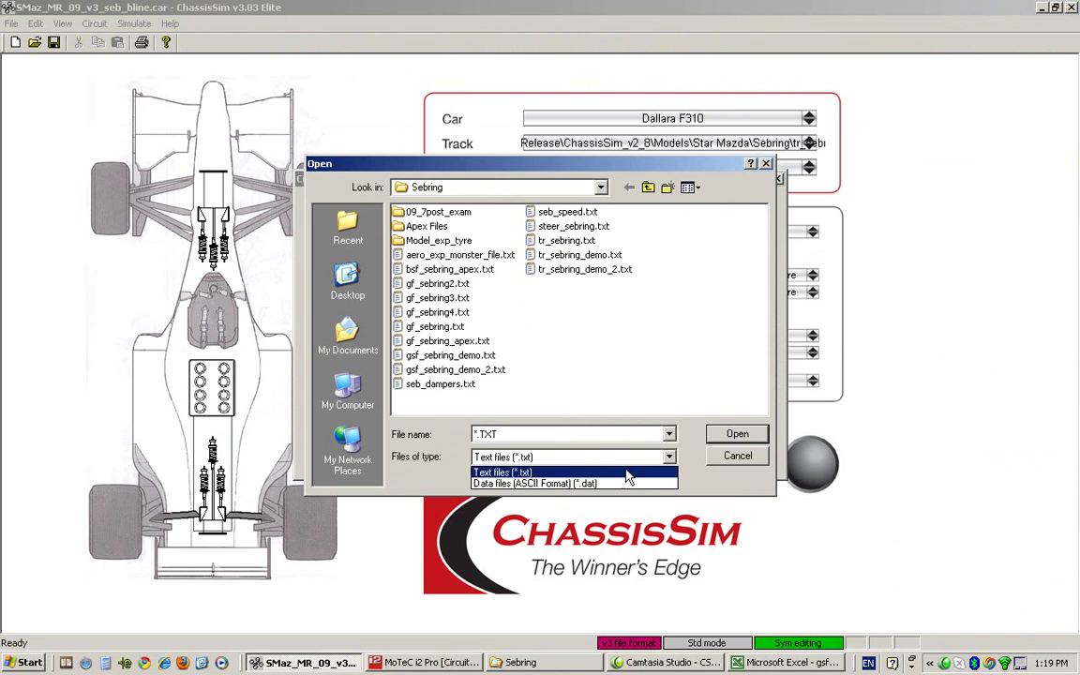
left_click(636, 476)
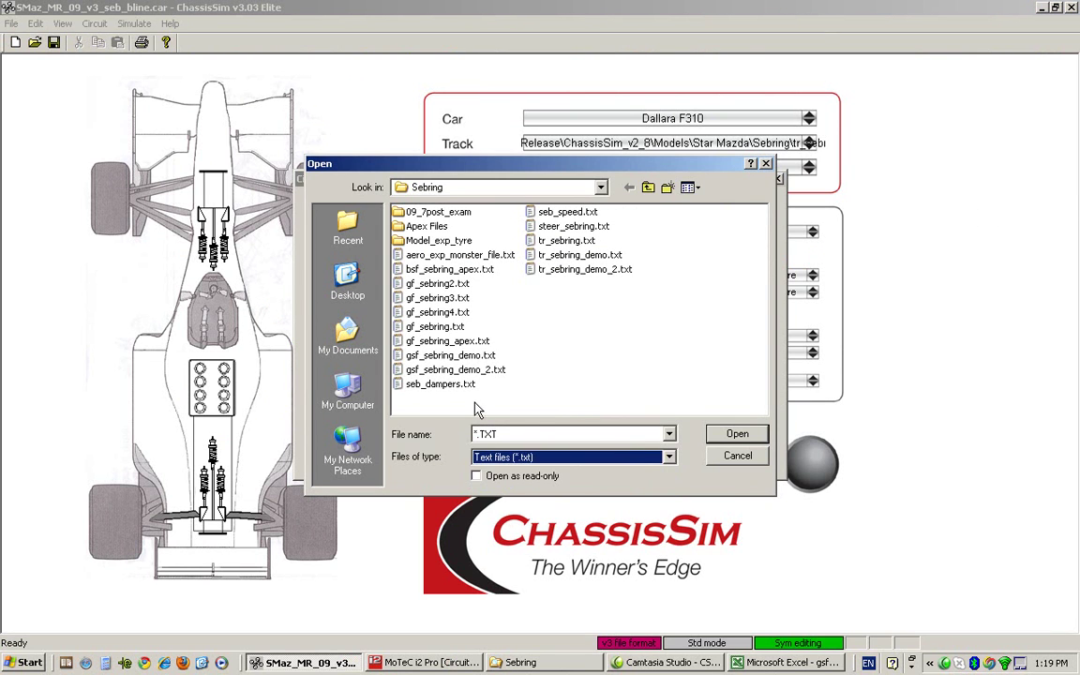
double_click(424, 343)
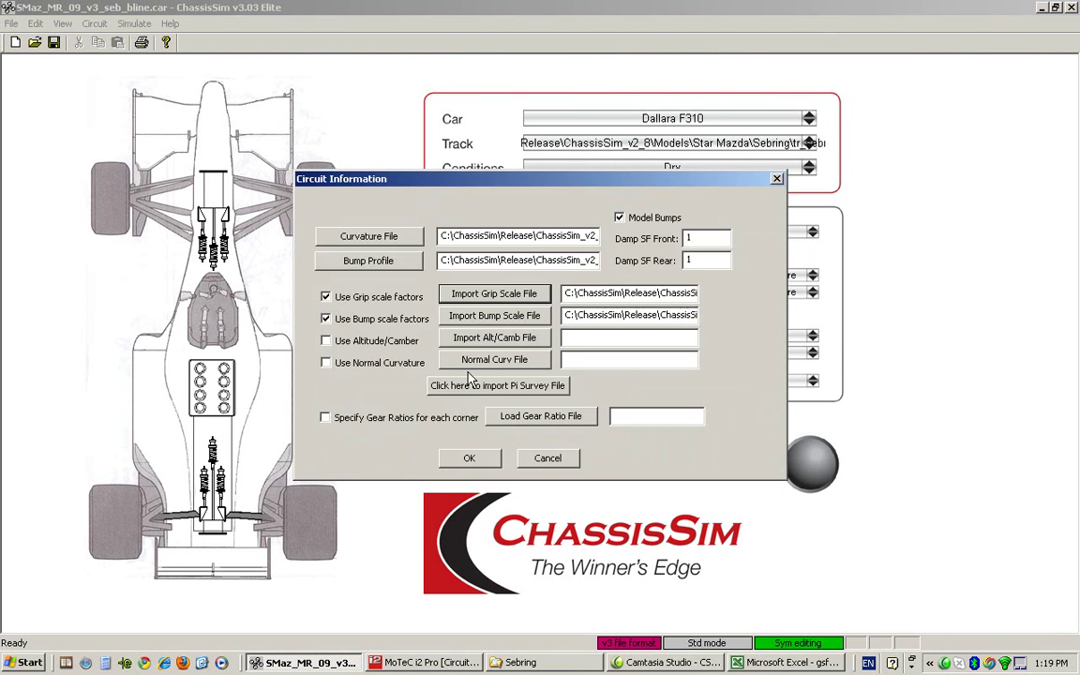
left_click(488, 460)
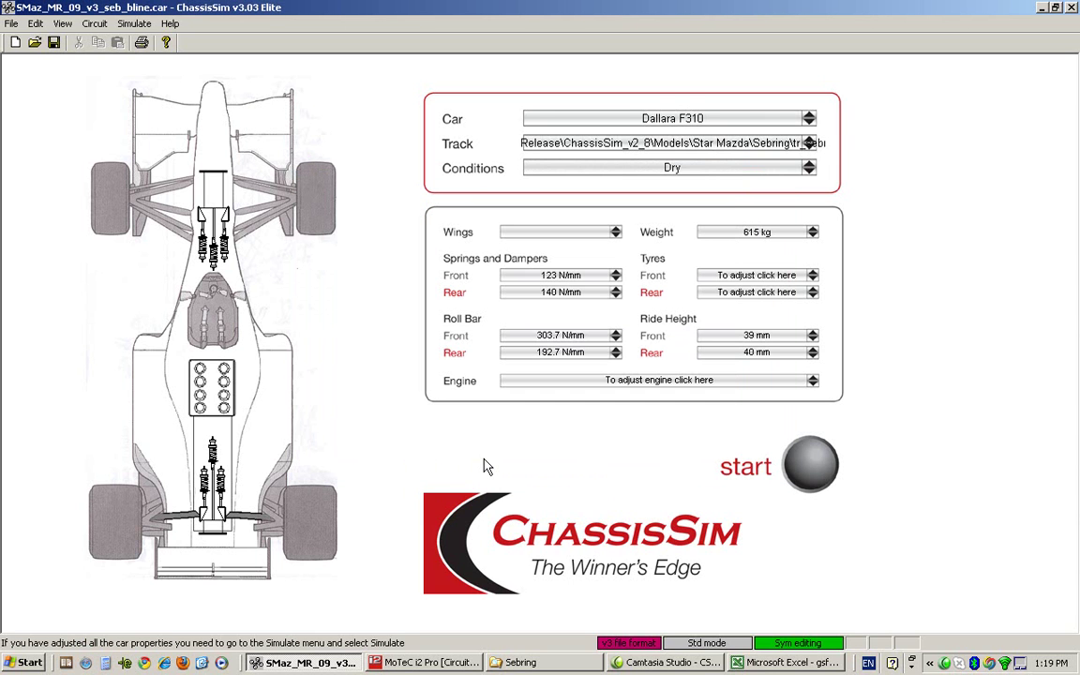
left_click(814, 469)
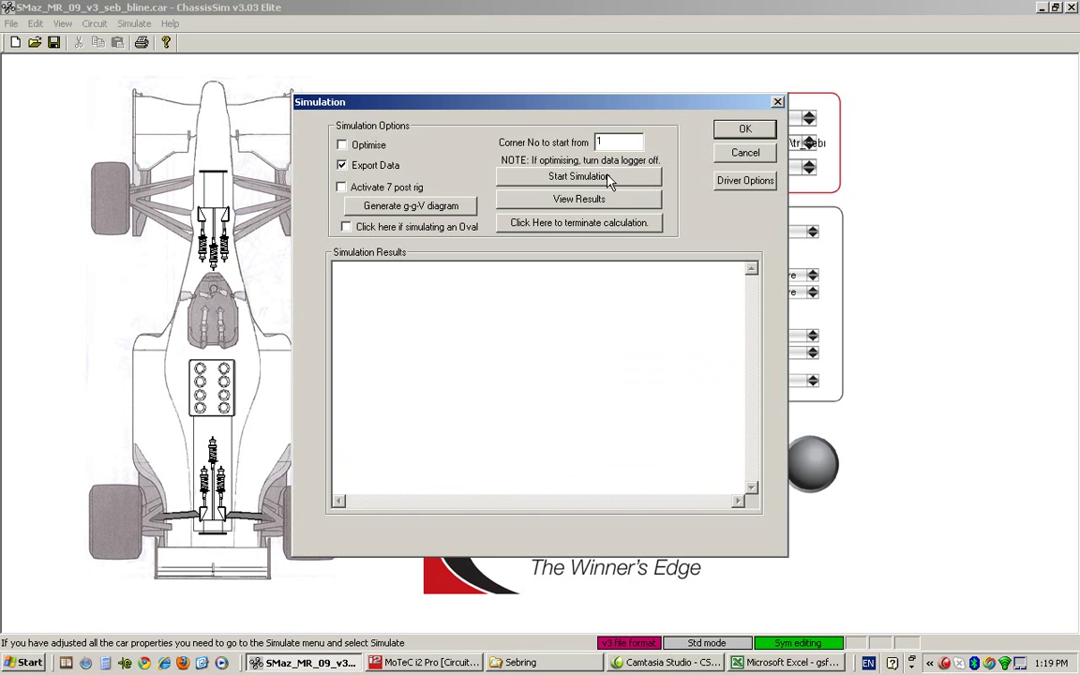
- Switch to MoTeC i2 Pro, remove the bsf Demo 2 log, and open the simulated log smaz_bsf_gsf_demo_3.ld
left_click(424, 662)
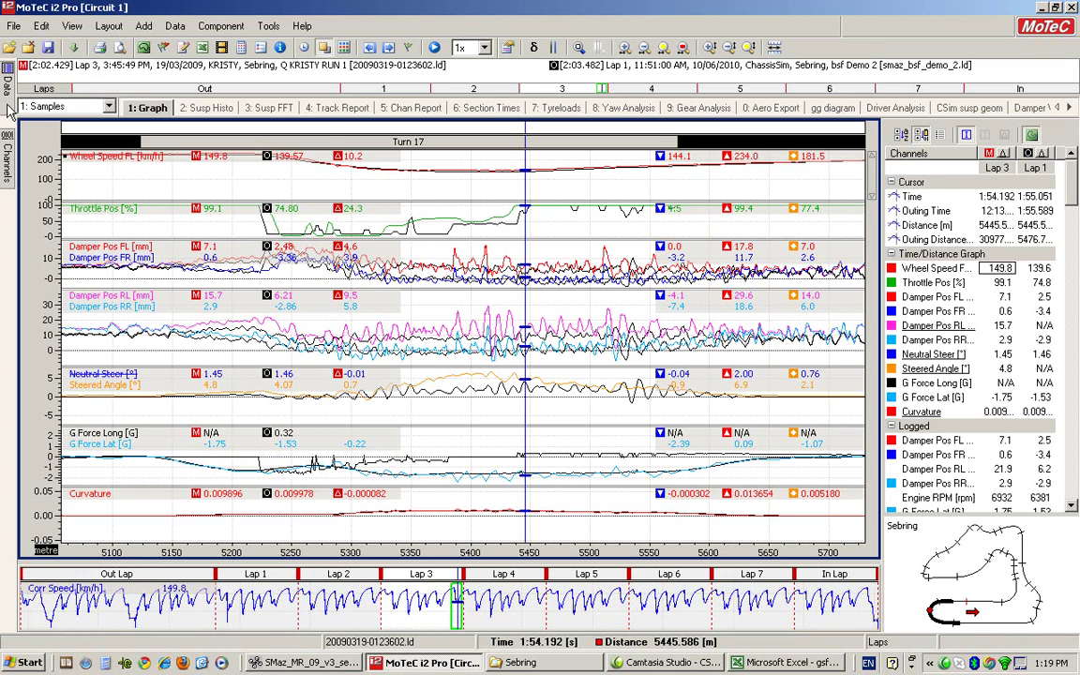
left_click(6, 84)
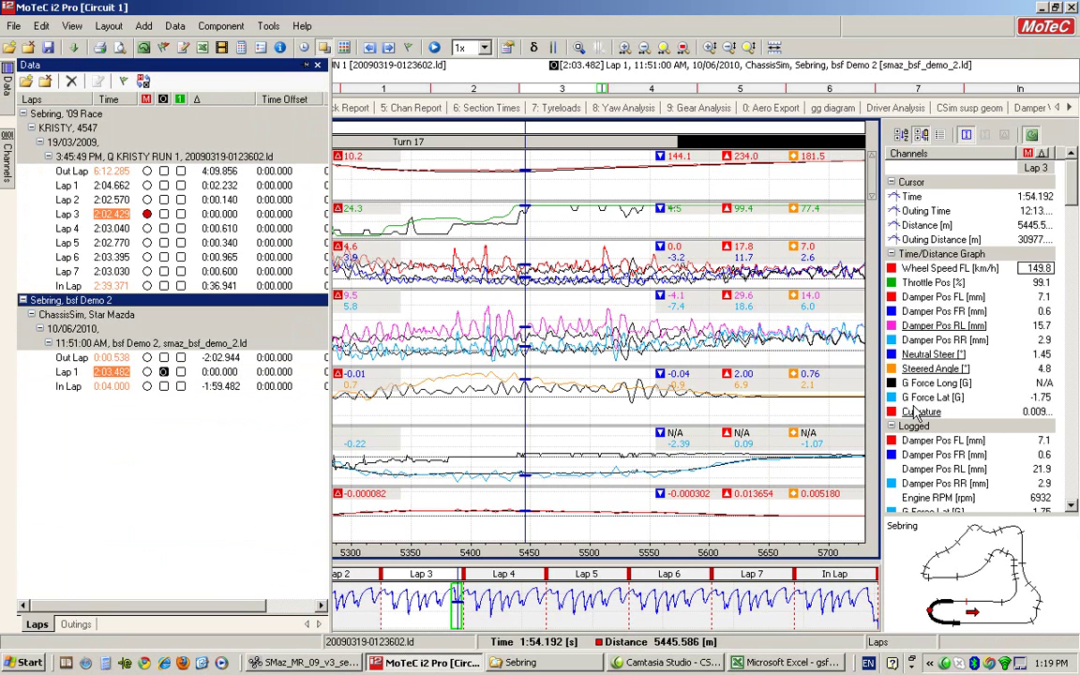
key("Delete")
left_click(26, 81)
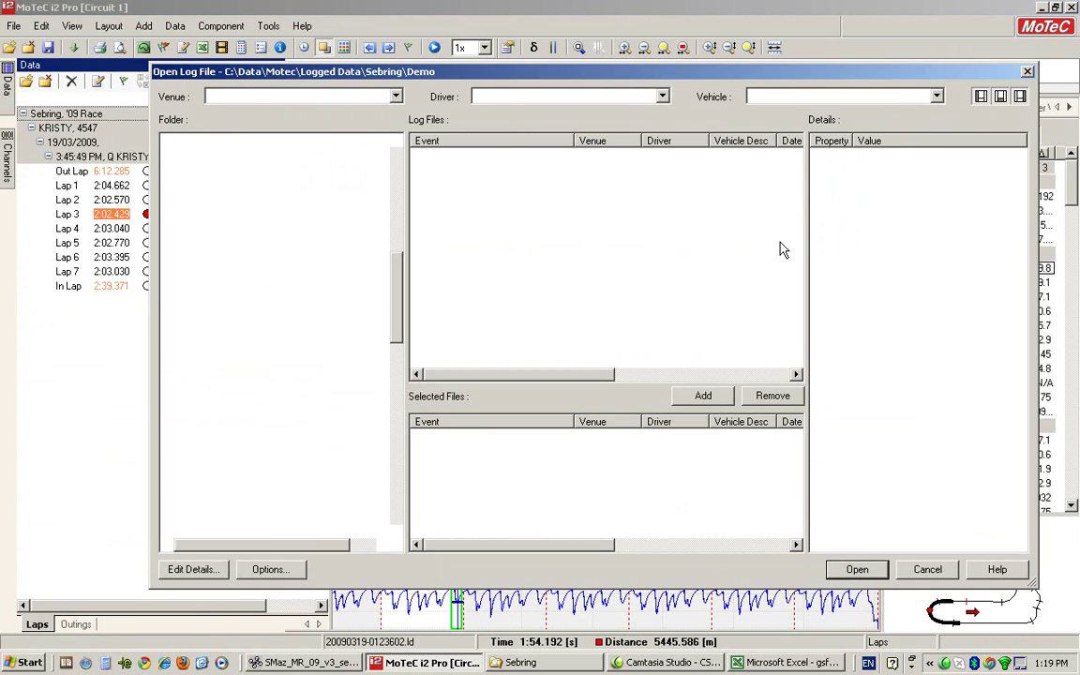
left_click(703, 395)
left_click(855, 569)
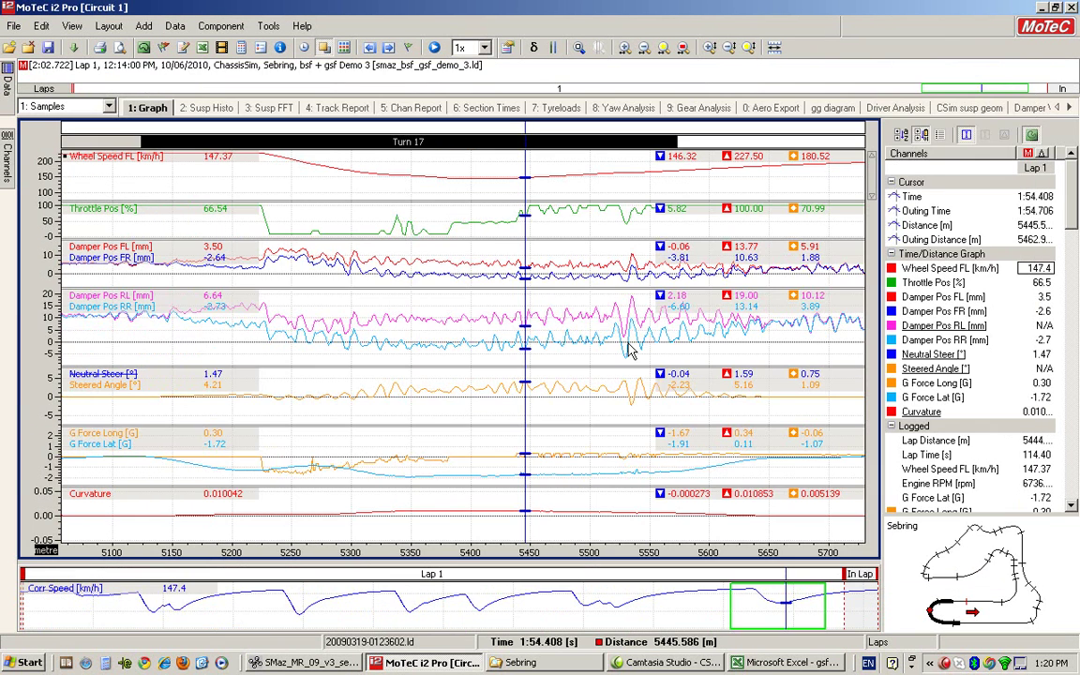
- Show the whole lap, with logged Lap 3 as the main lap and Lap 1 of bsf + gsf Demo 3 as the overlay
left_click(626, 348)
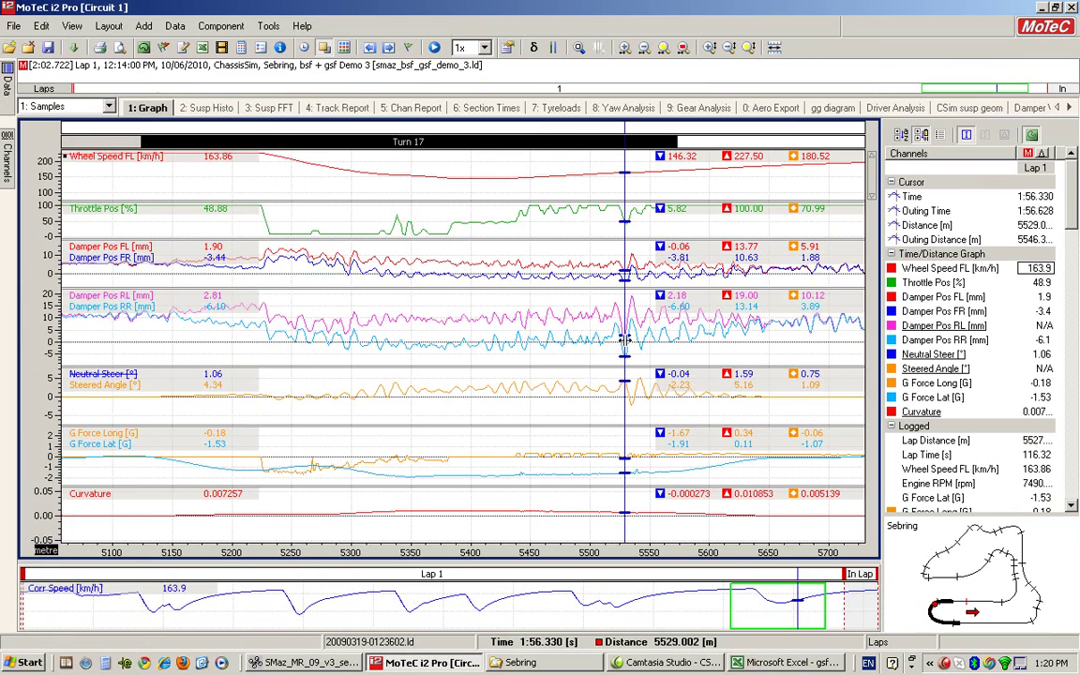
scroll(626, 348, "down", 4)
mouse_move(5, 103)
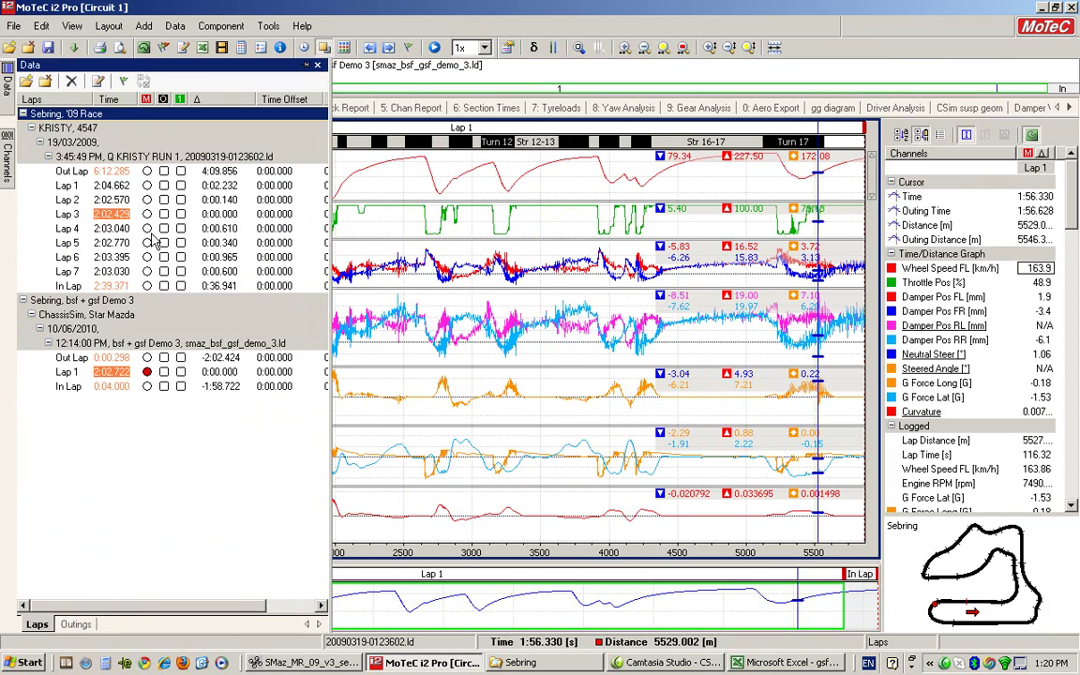
left_click(147, 215)
left_click(163, 372)
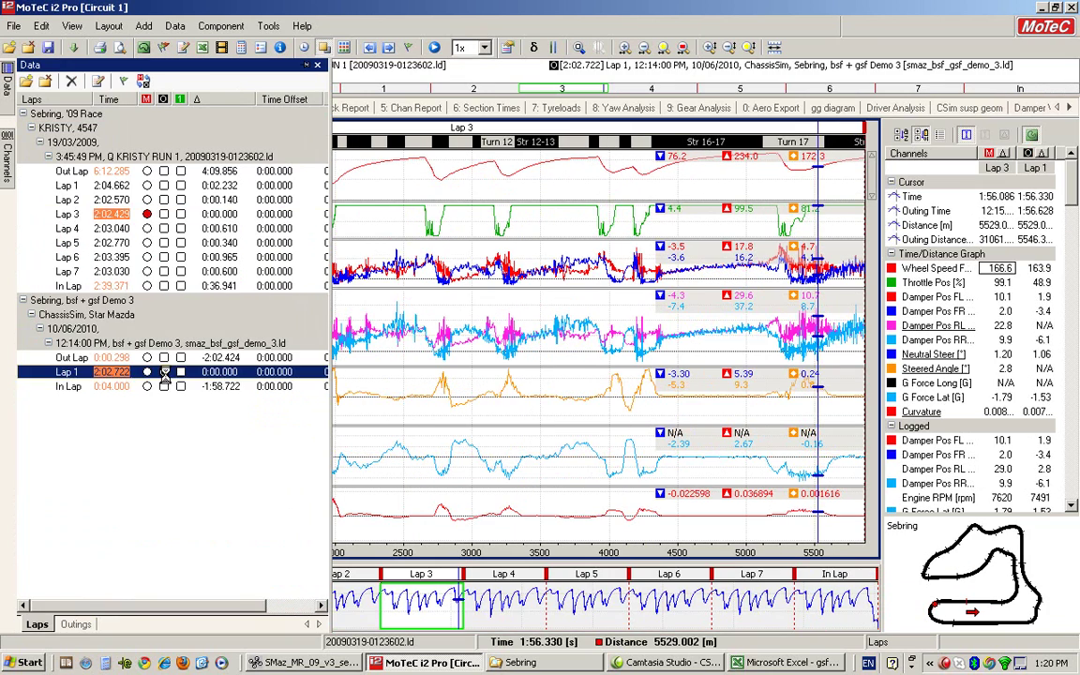
left_click(575, 179)
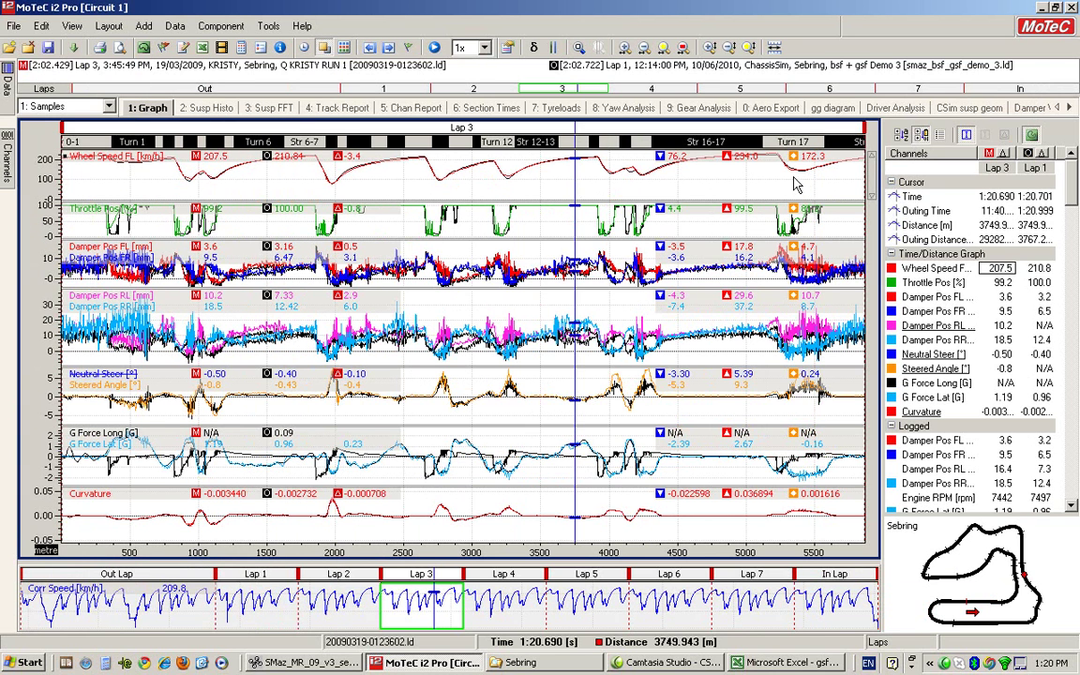
- Compare logged and simulated wheel speeds at Turn 17 and Turn 1, and examine the damper traces through Turn 1
left_click(803, 180)
left_click_drag(805, 178, 809, 181)
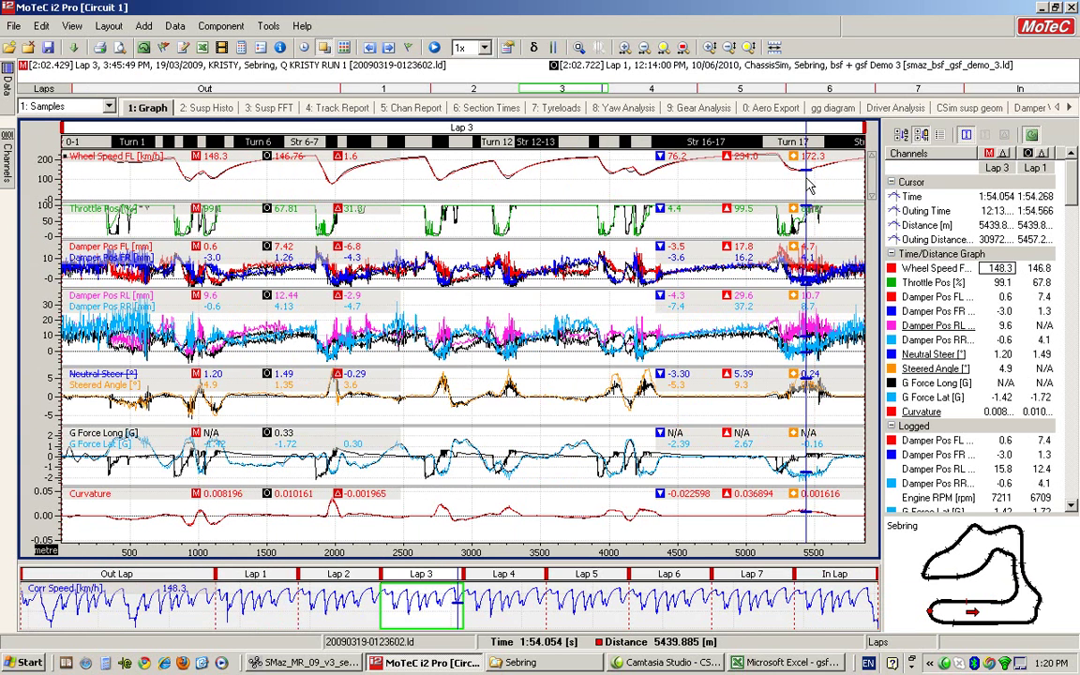
left_click_drag(137, 173, 195, 161)
left_click_drag(356, 169, 431, 176)
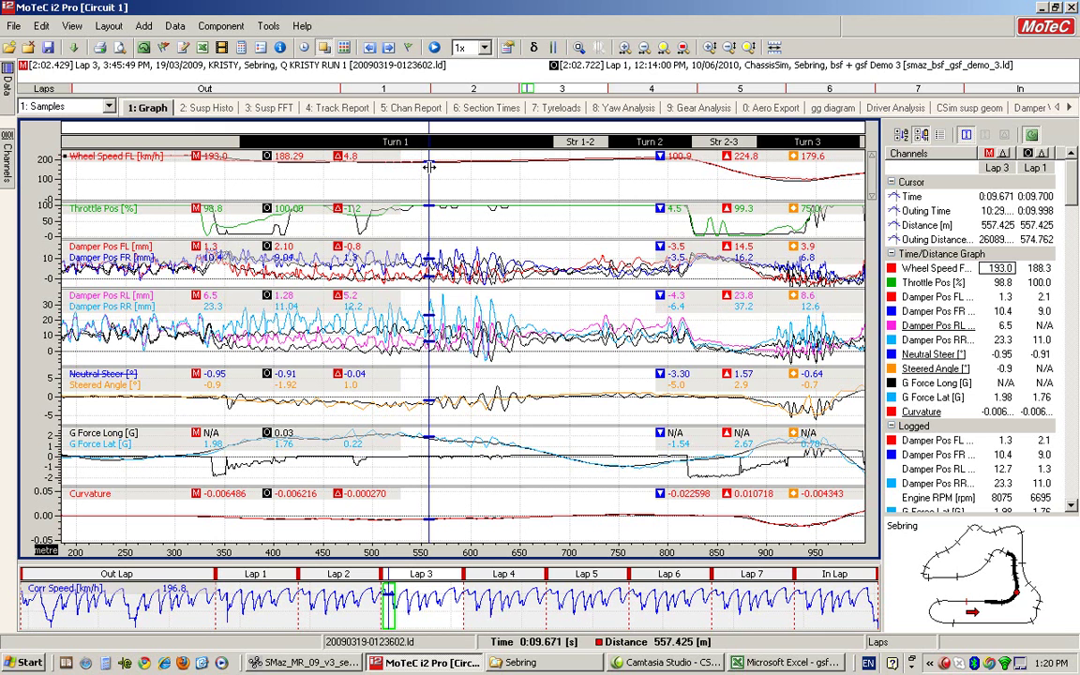
left_click_drag(226, 246, 418, 286)
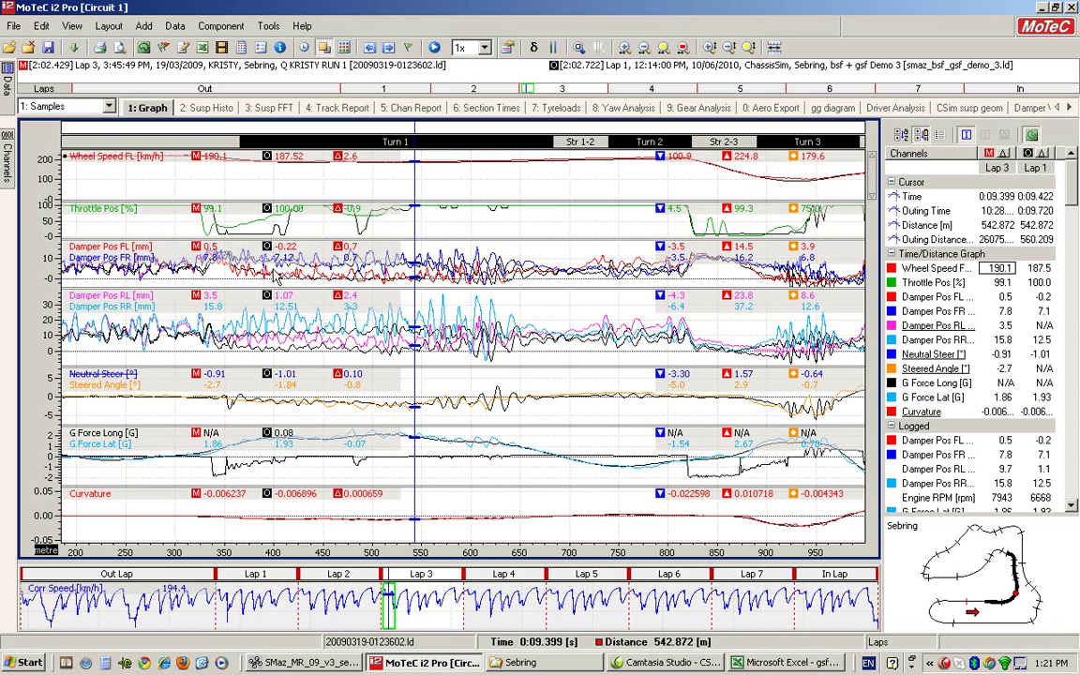
left_click_drag(222, 278, 427, 294)
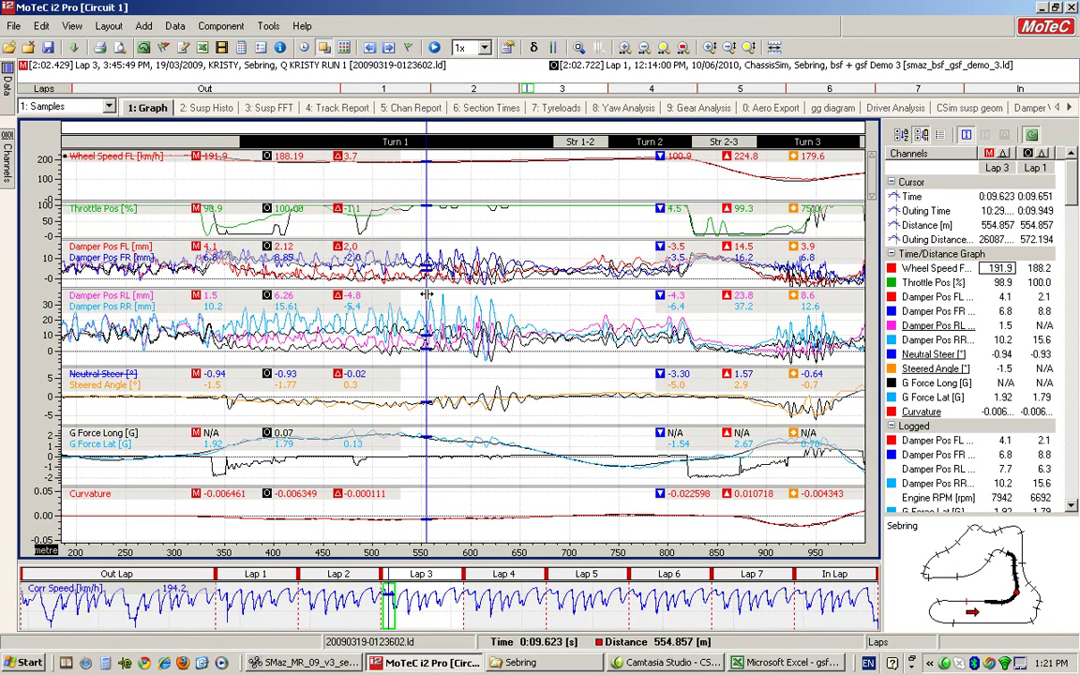